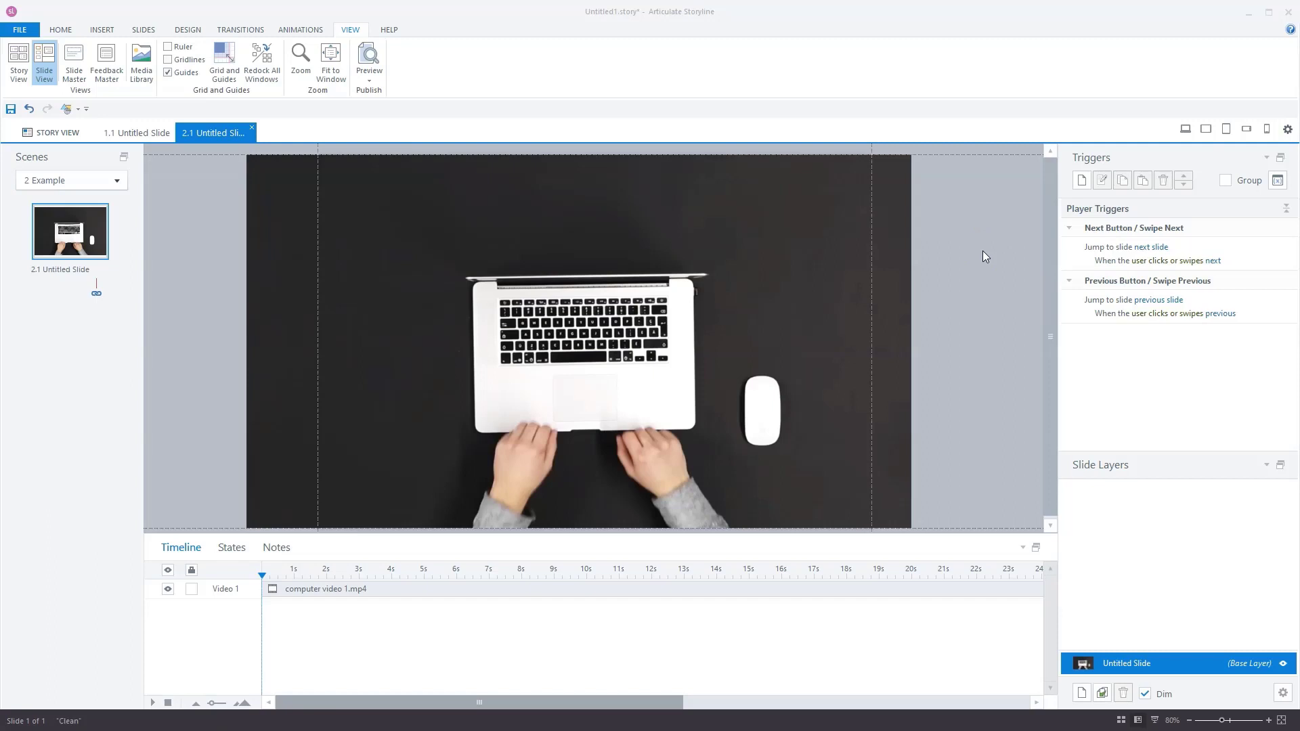
- Add a new slide layer and name it 'Question 1'
click(1082, 693)
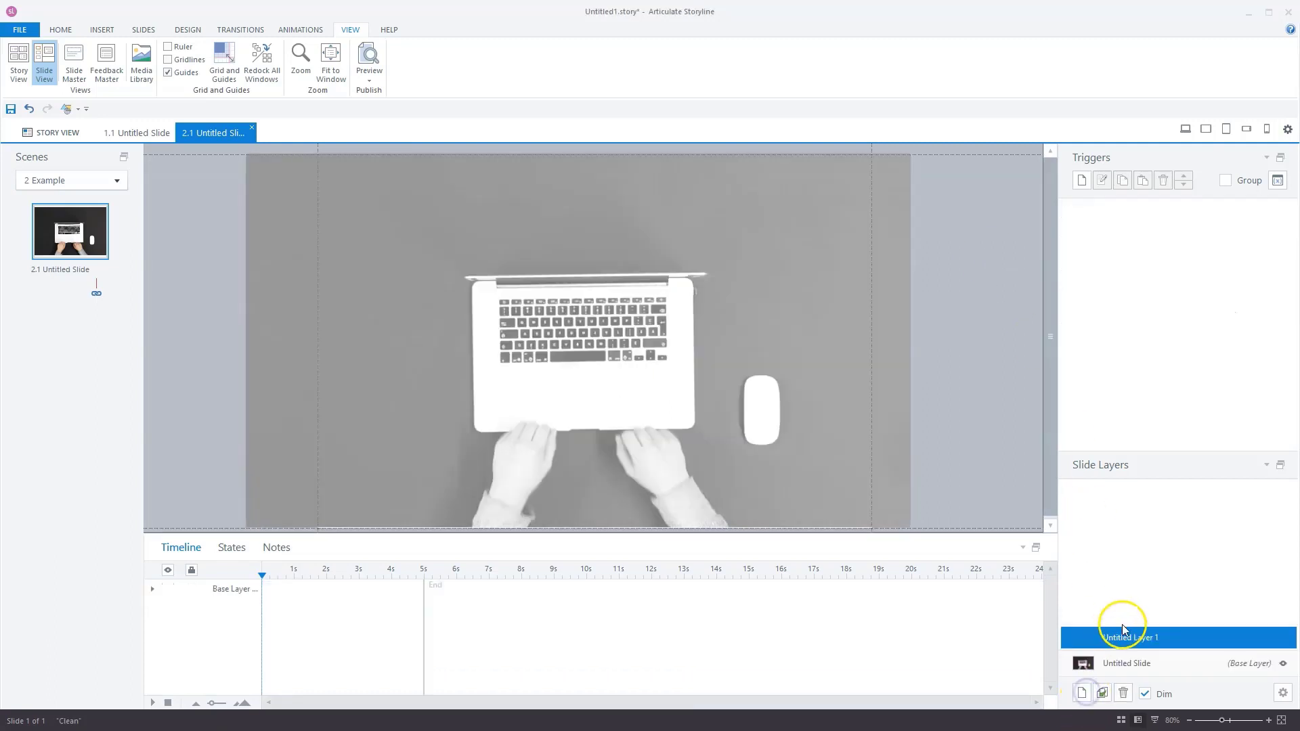
double_click(1123, 635)
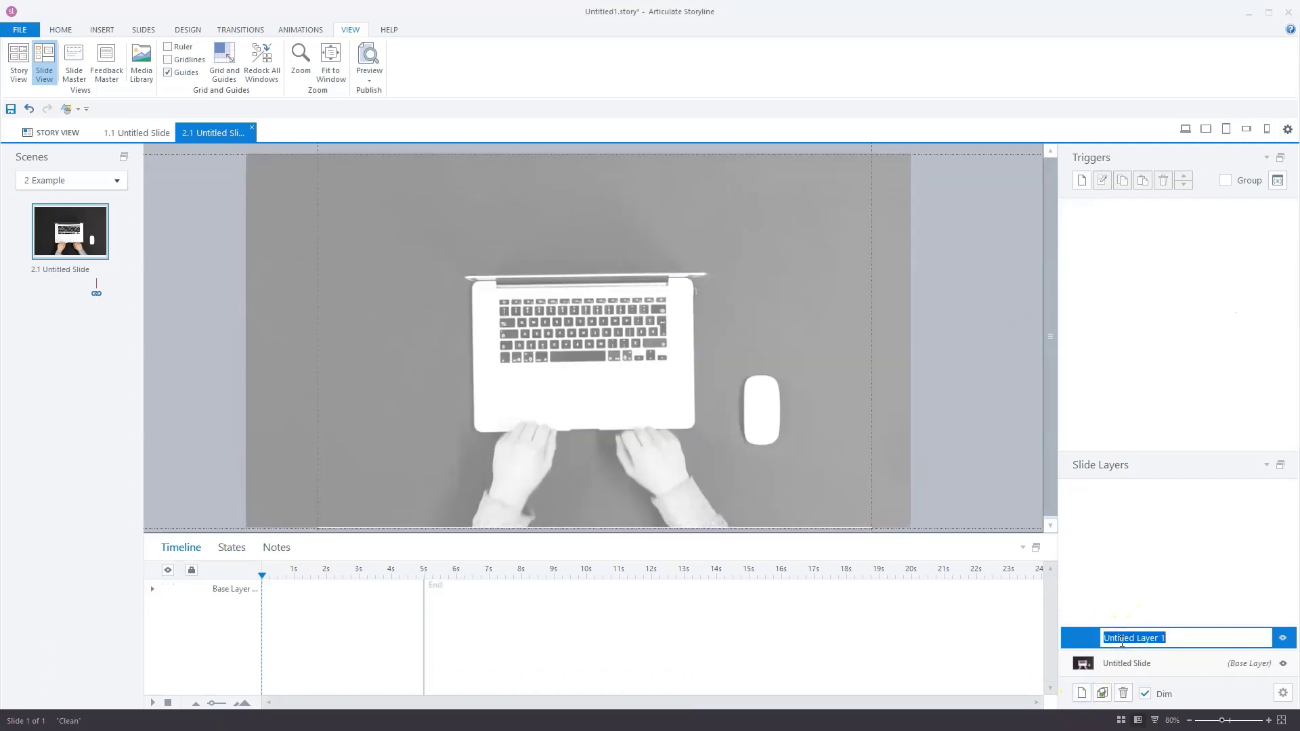
text(Question 1)
- Add a second slide layer and name it 'feedback 1'
click(1082, 694)
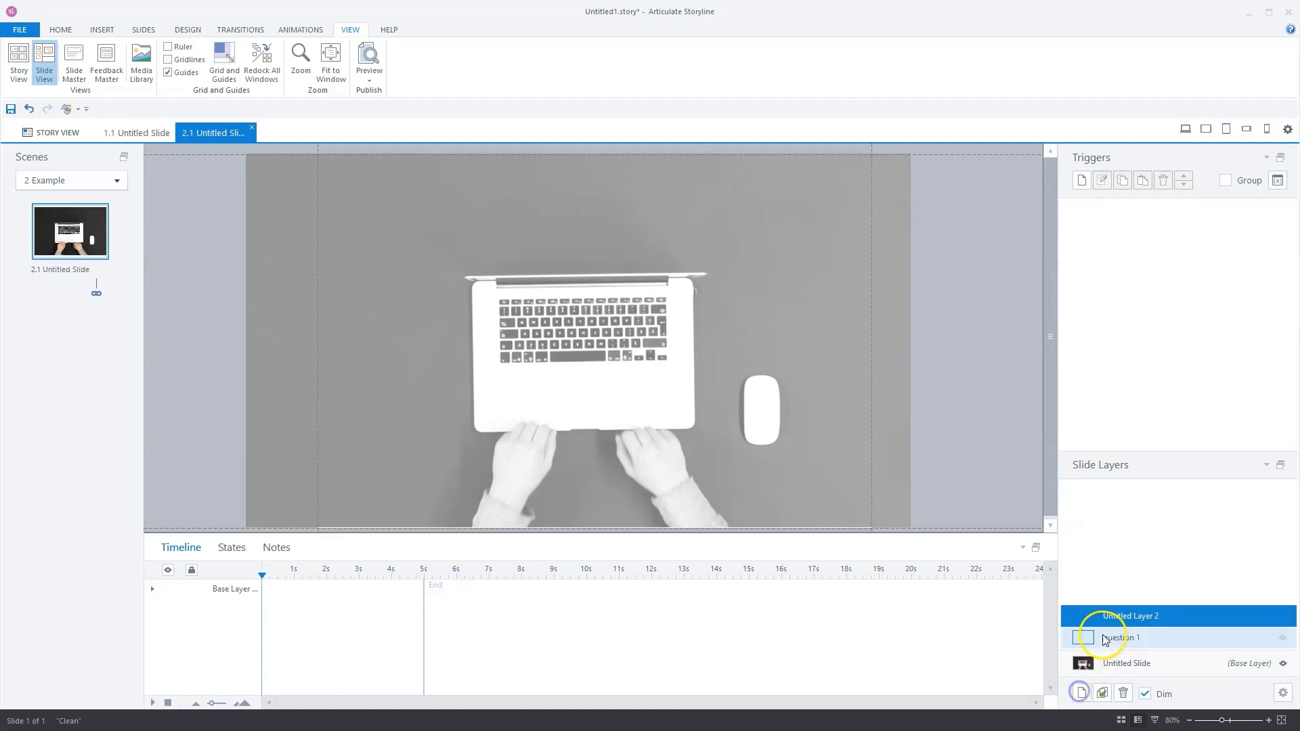
double_click(1118, 616)
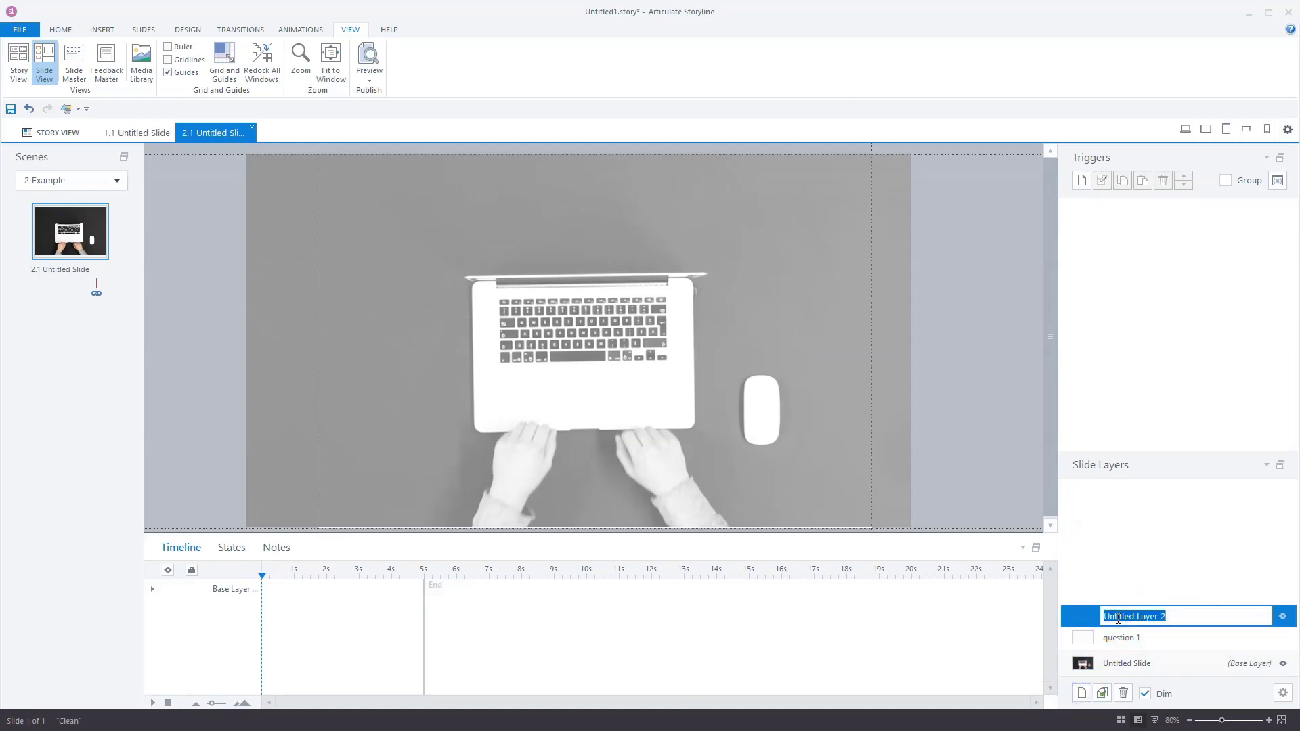
text(feedback 1)
click(1141, 574)
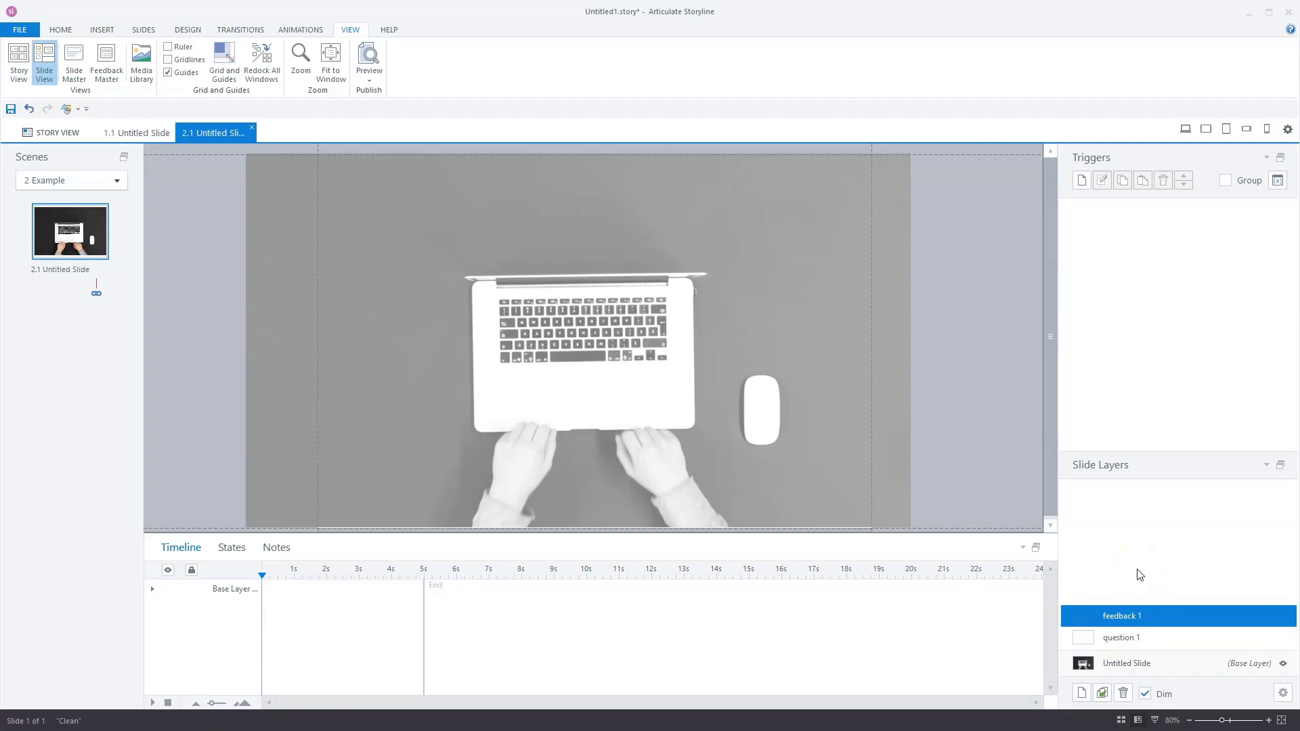
- On the base layer, draw a small oval at the lower left and type 1 inside it
click(1150, 662)
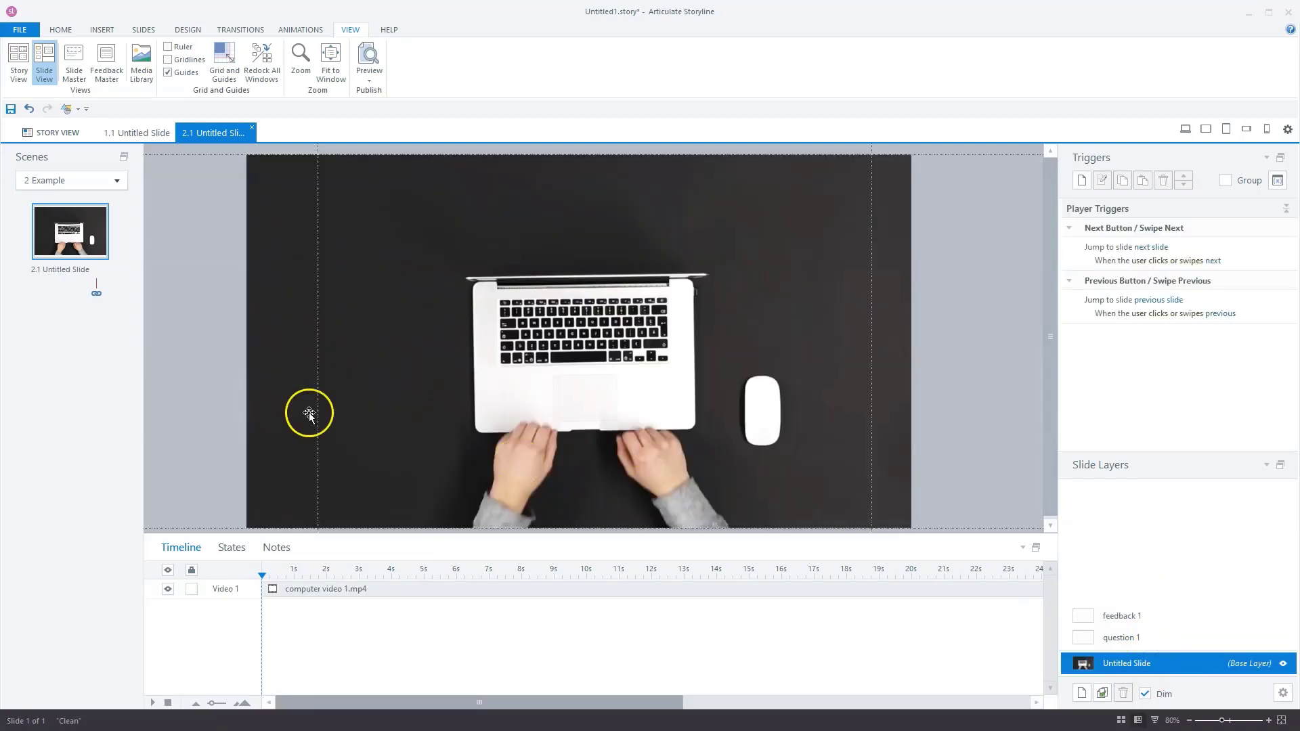
click(101, 29)
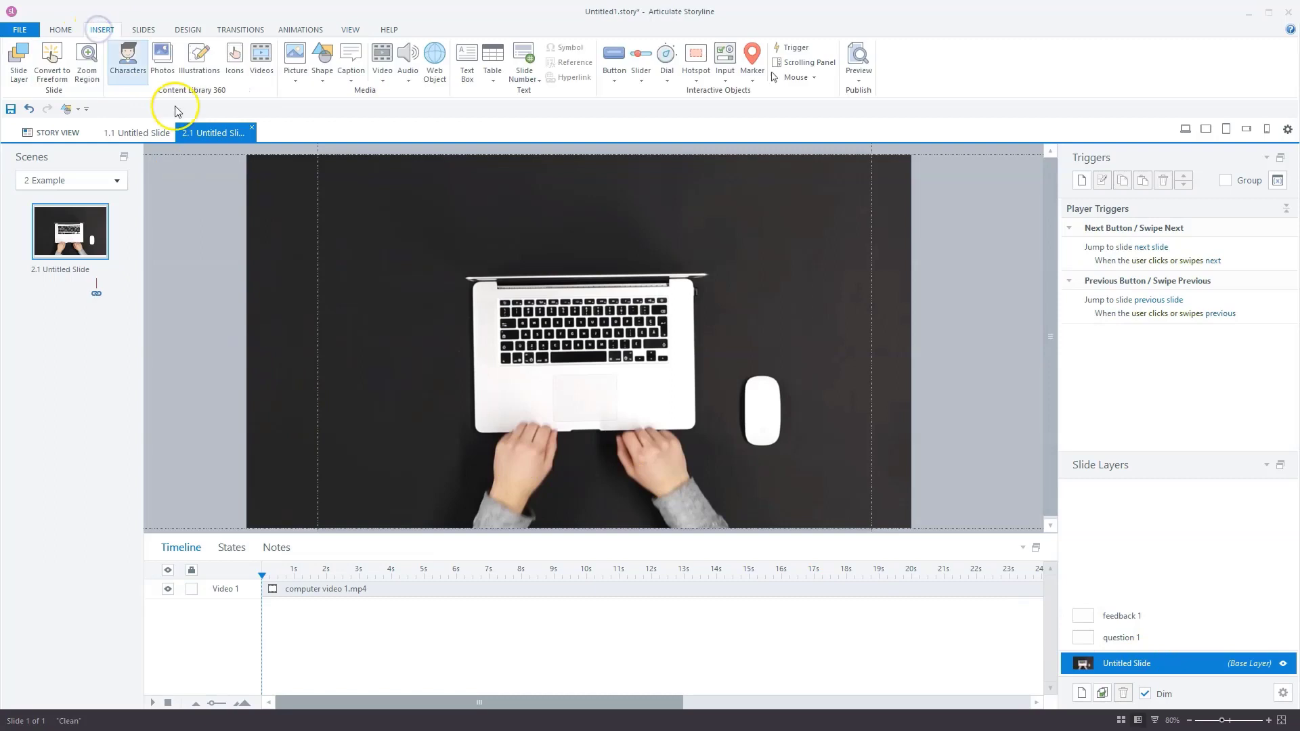
click(321, 68)
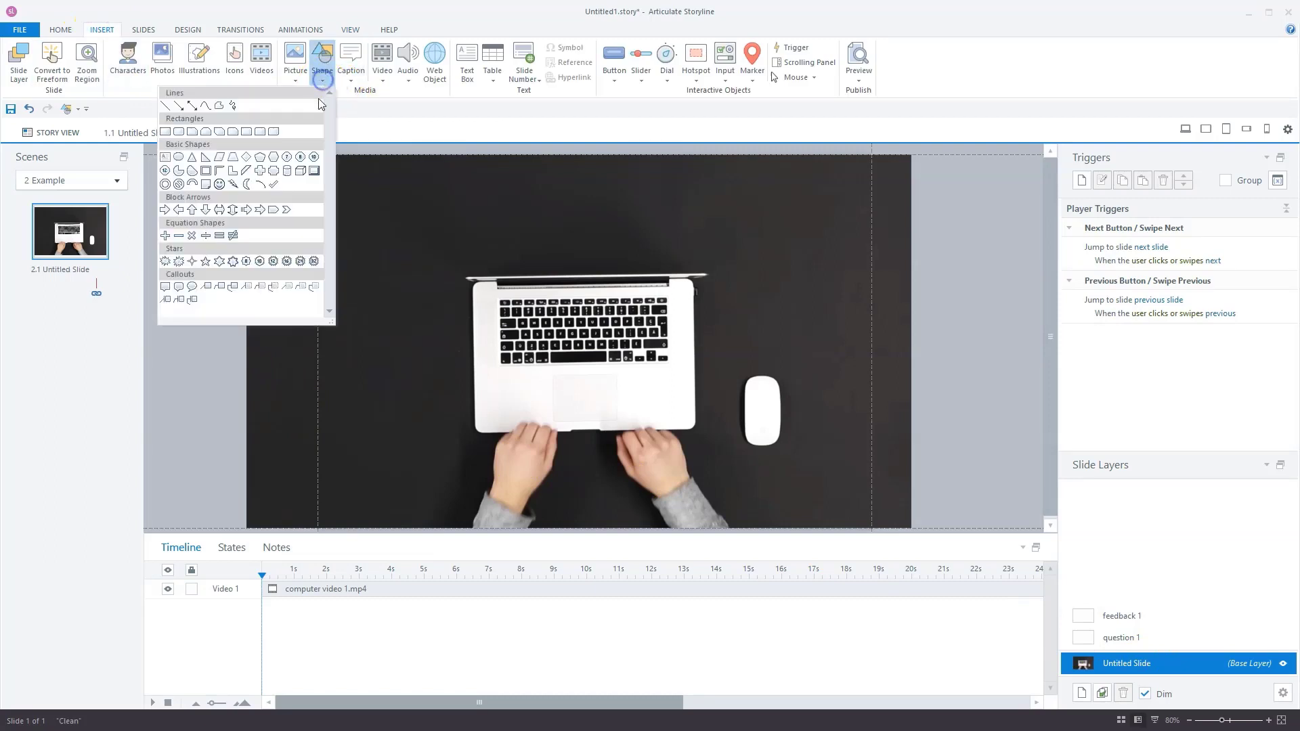
click(179, 157)
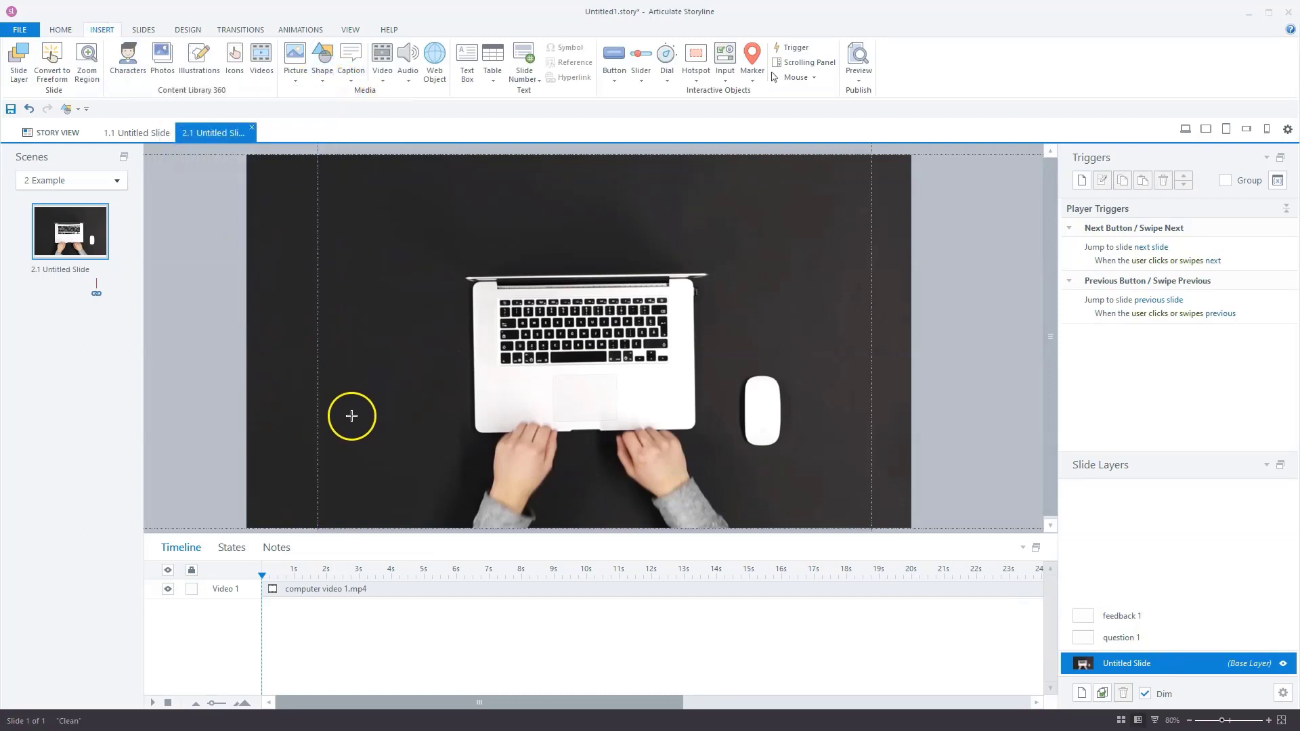
drag(341, 411, 392, 460)
click(364, 436)
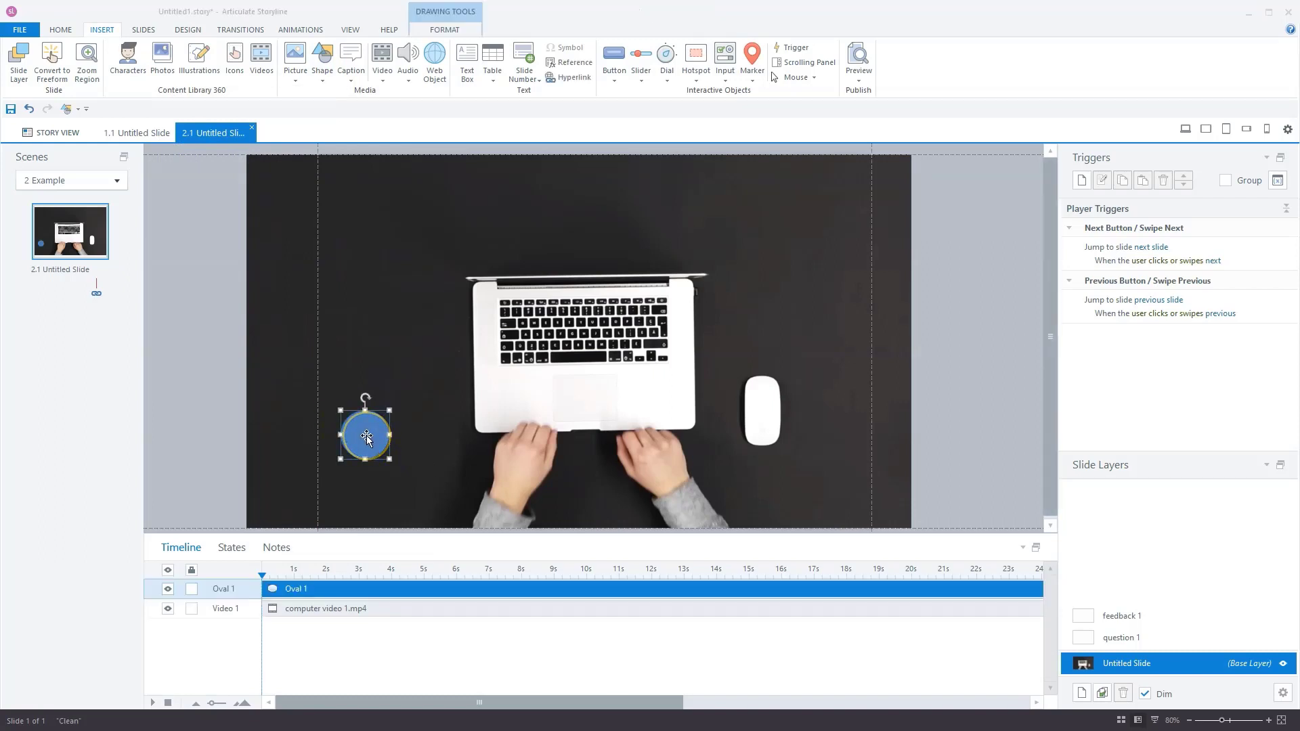
click(366, 437)
text(1)
click(381, 442)
- Fill the circle orange and give it a thicker white outline
click(445, 30)
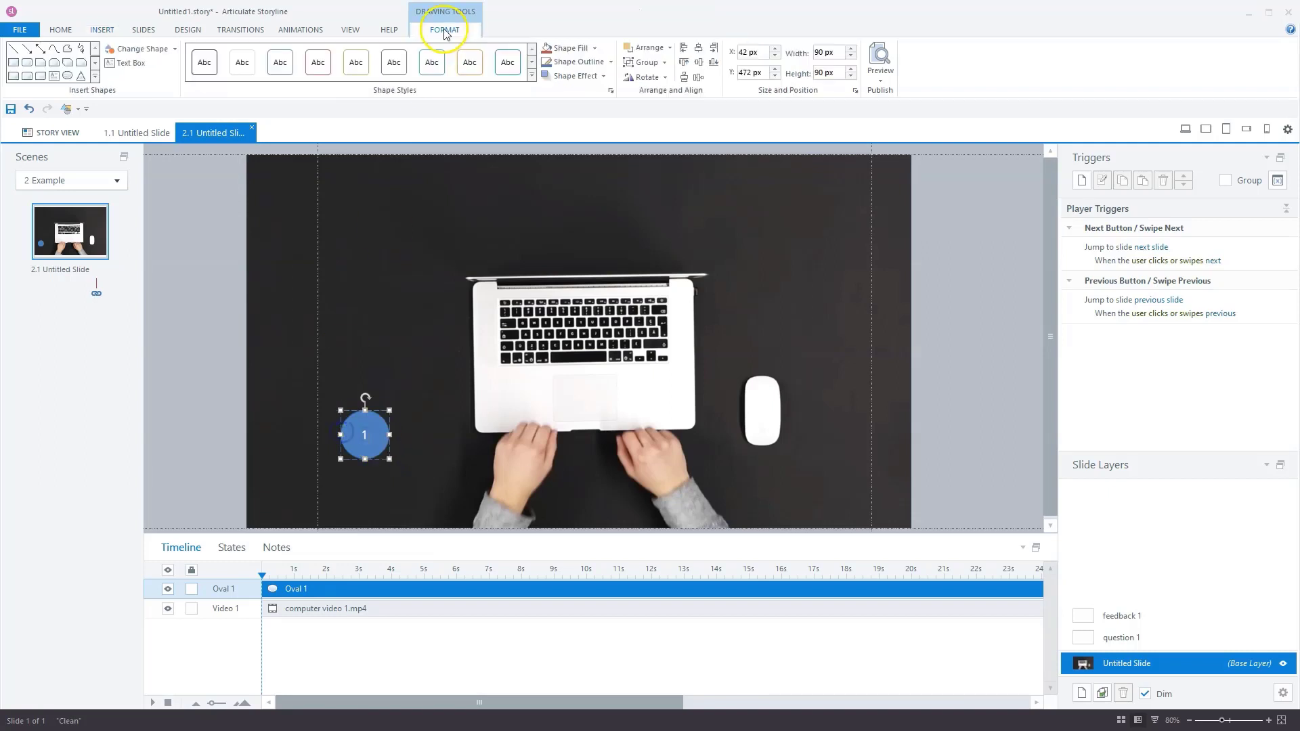
click(593, 48)
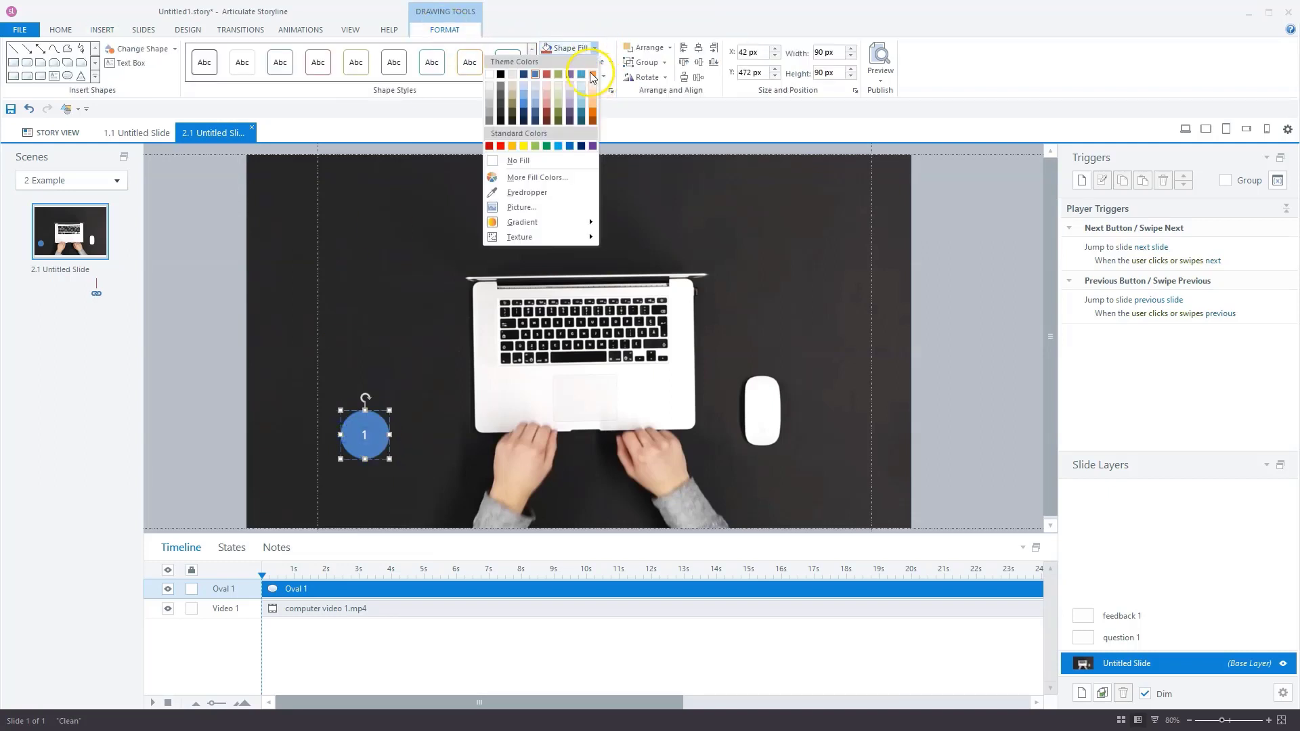
click(594, 76)
click(601, 64)
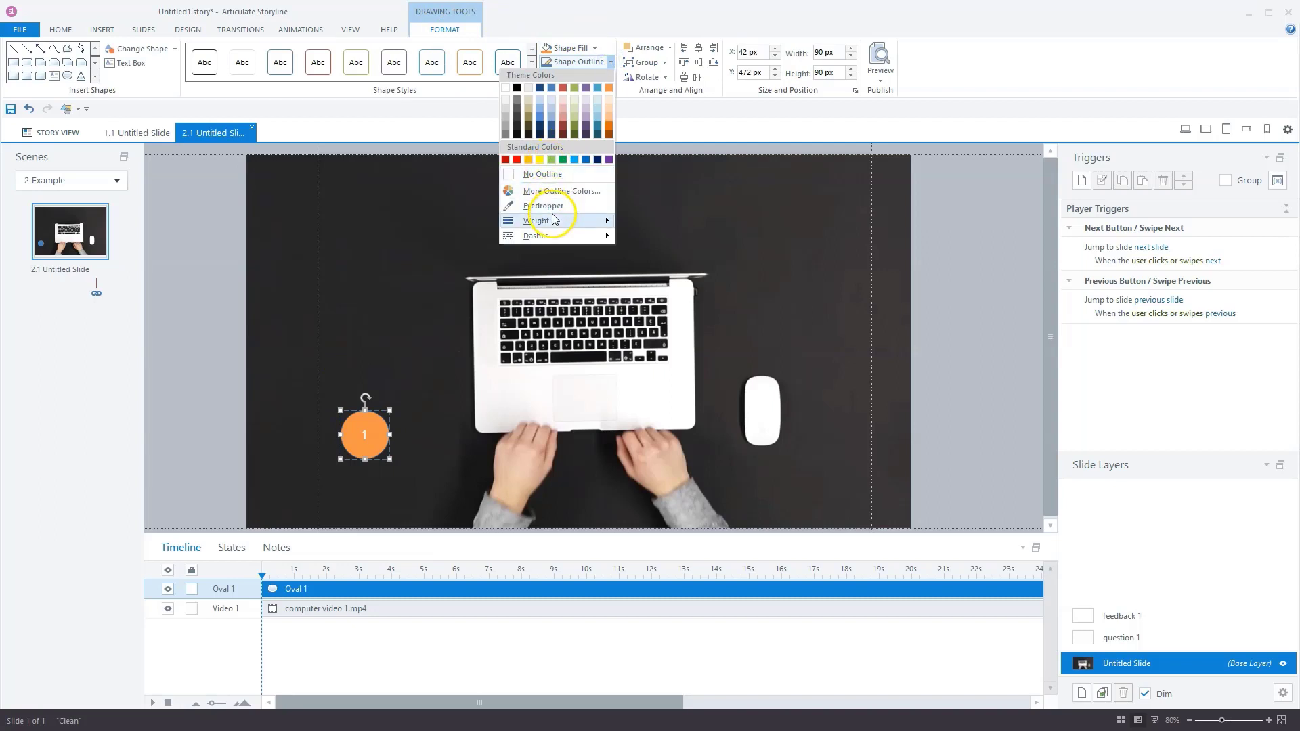
mouse_move(554, 221)
click(444, 267)
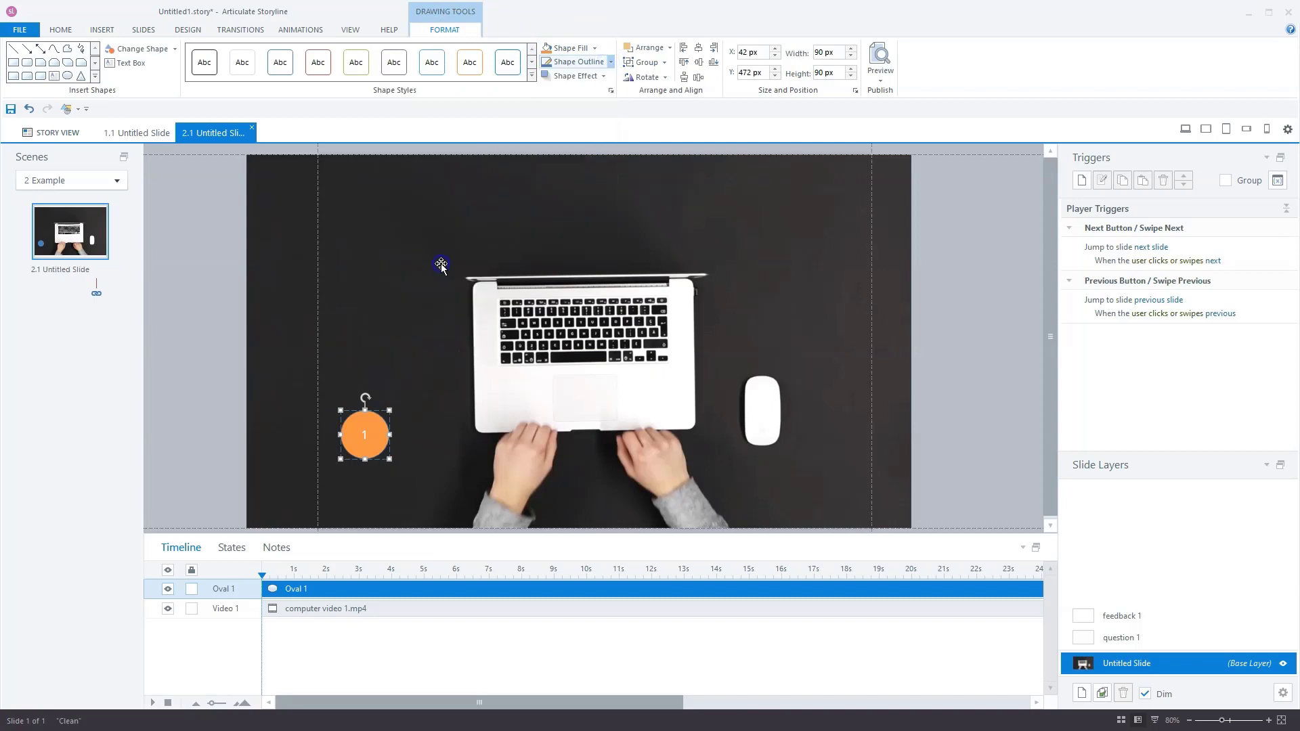
click(610, 62)
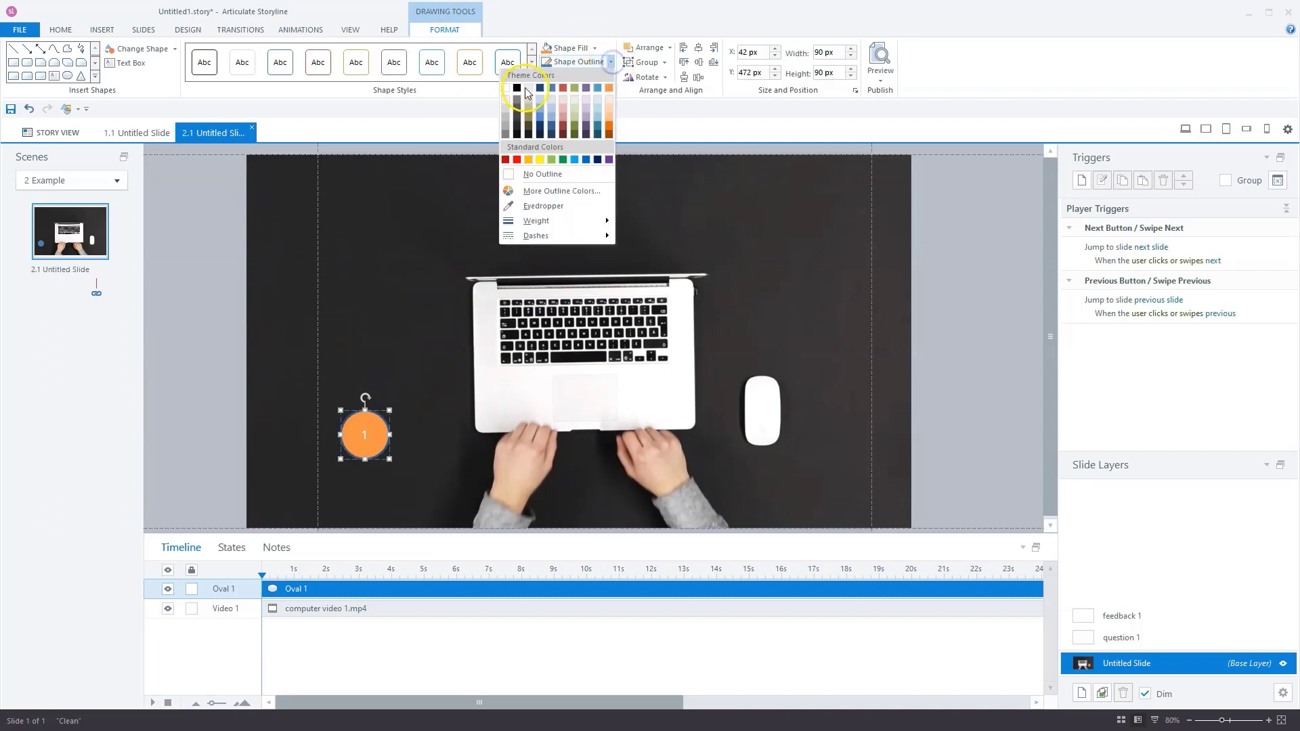
click(504, 88)
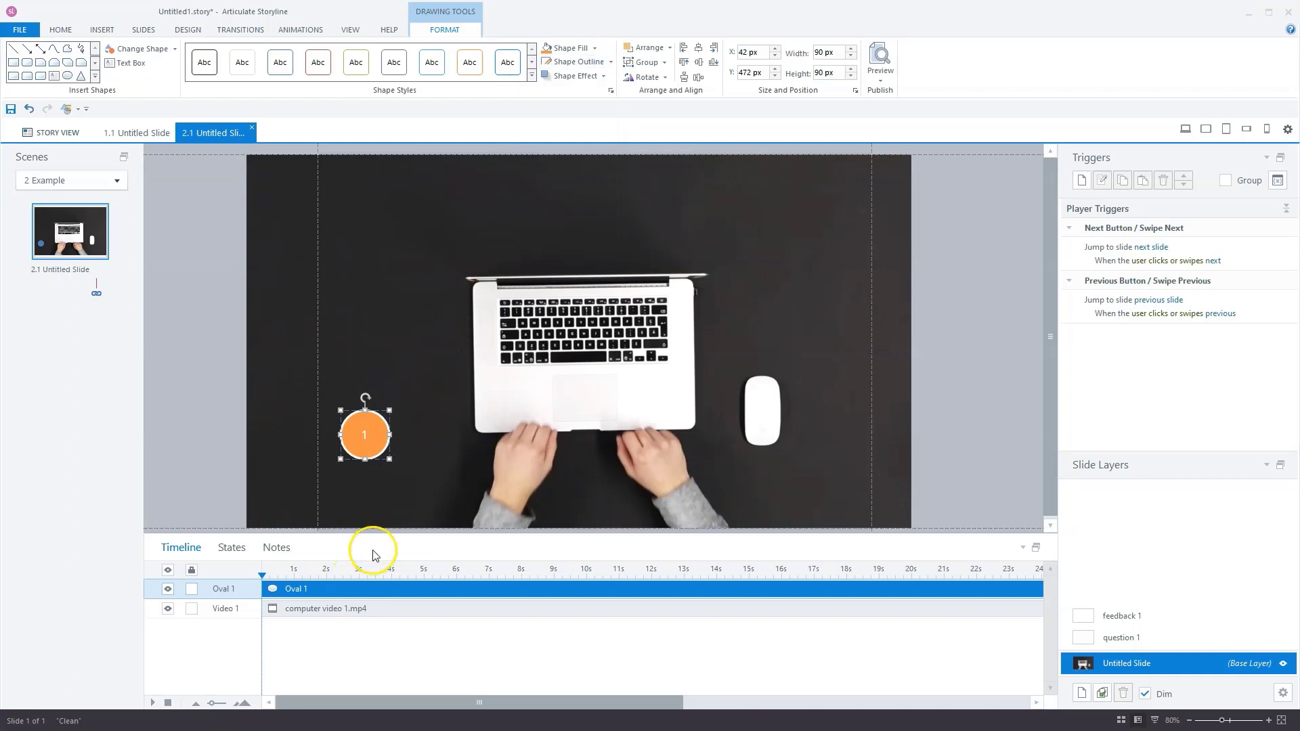
- Start Oval 1 at 3 s and set a 5 s duration instead of showing until slide end
click(309, 590)
drag(309, 590, 405, 589)
right_click(400, 589)
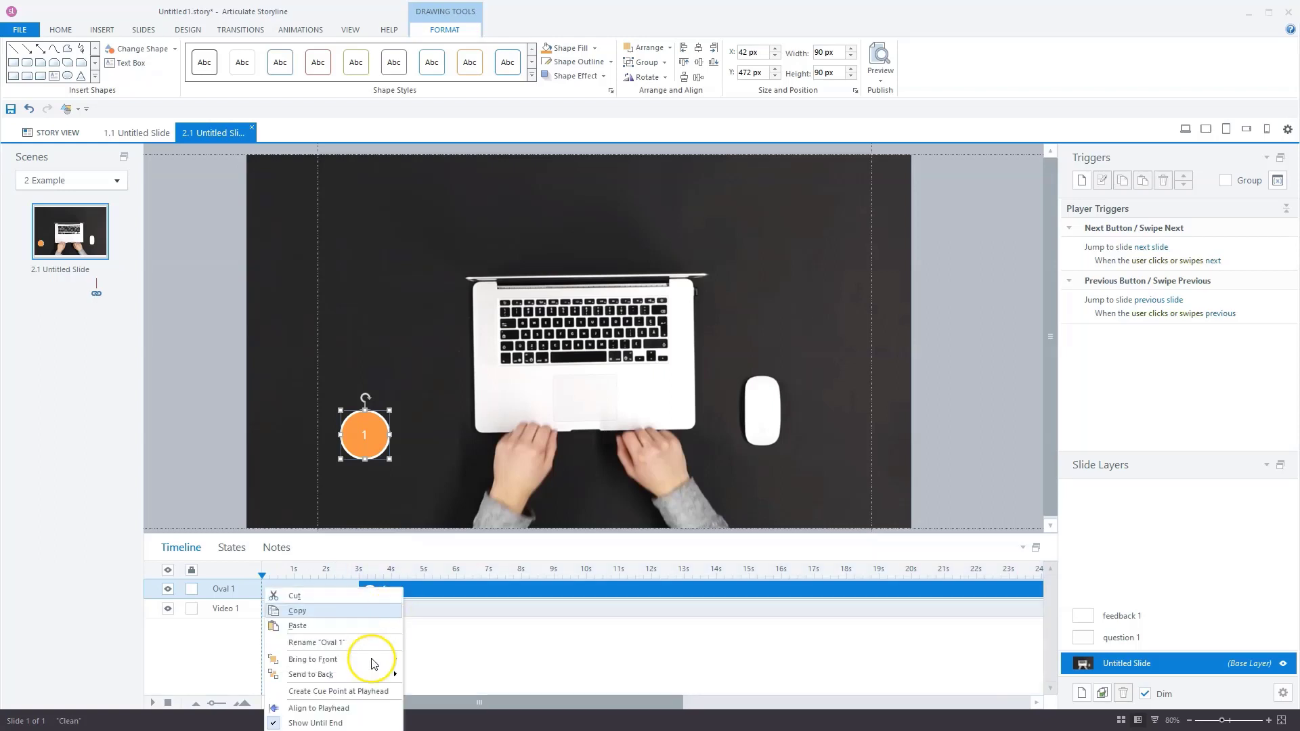
click(318, 729)
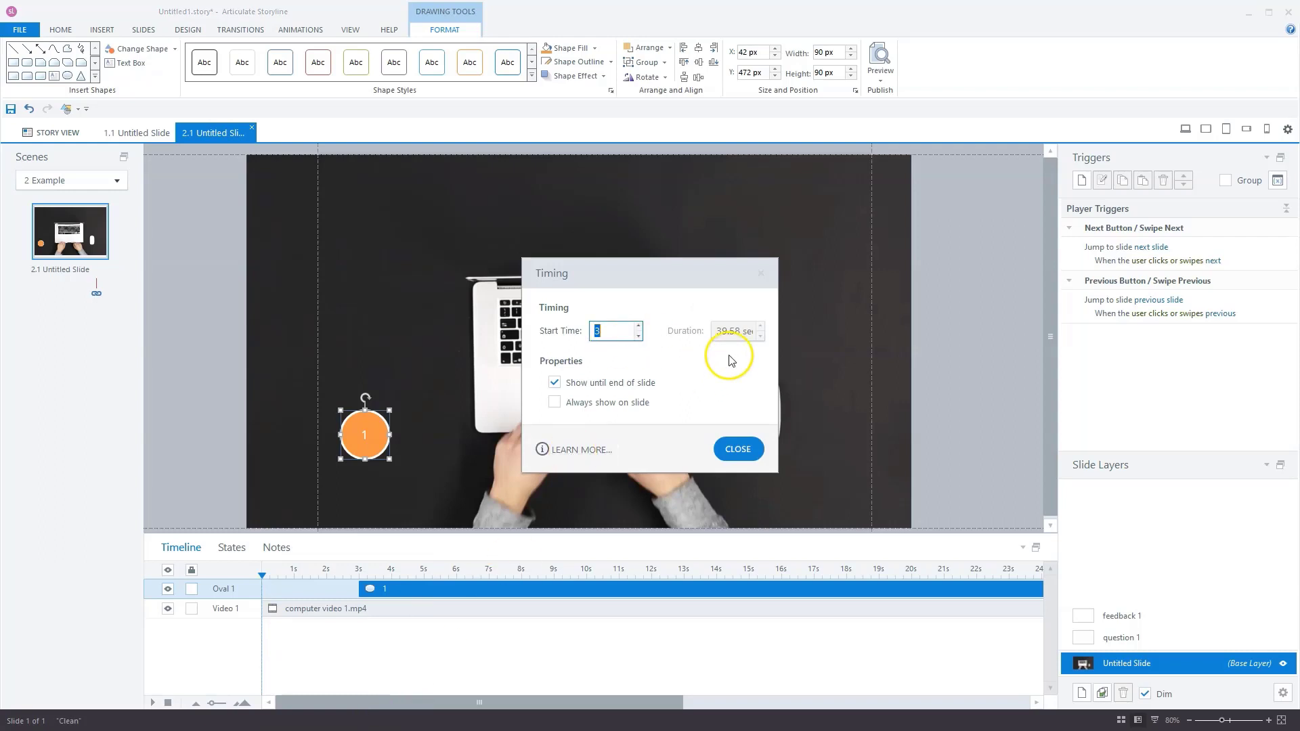
click(554, 384)
drag(749, 330, 673, 327)
text(5)
key(Return)
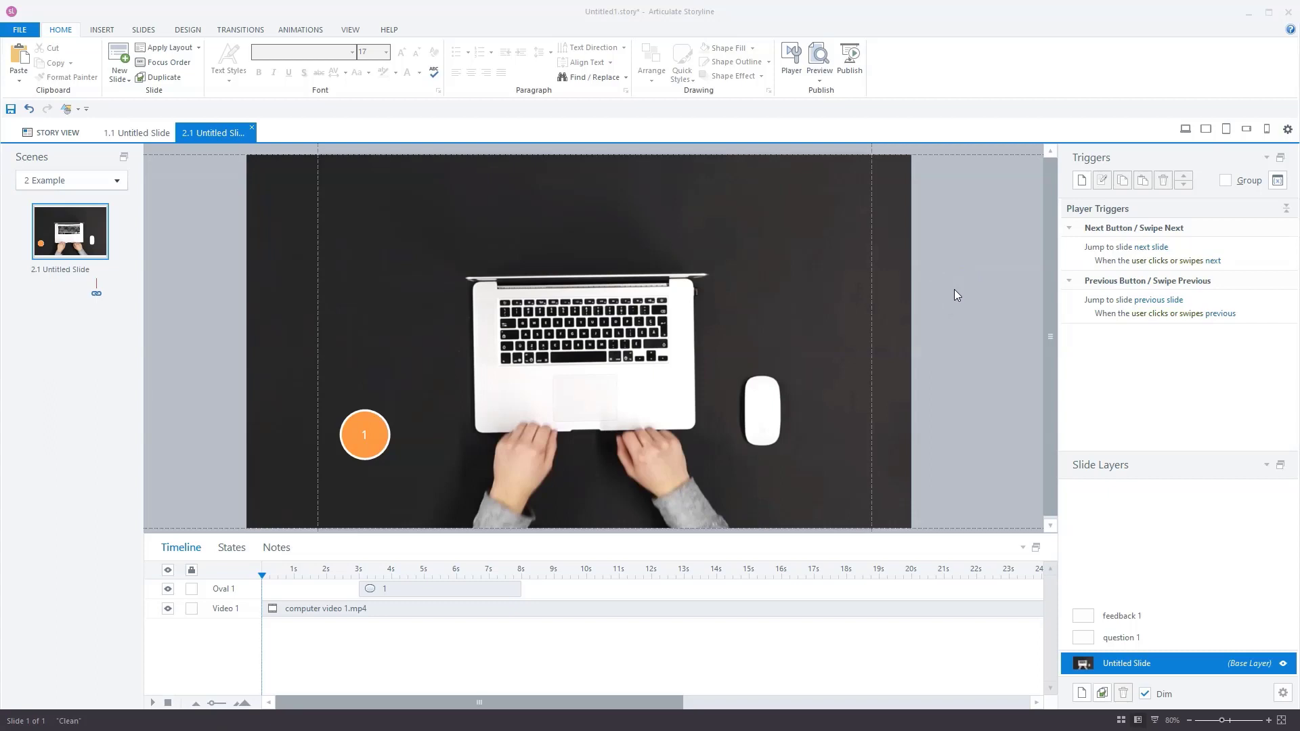
- Add a trigger to Oval 1: Show layer question 1 when the user clicks Oval 1
click(369, 416)
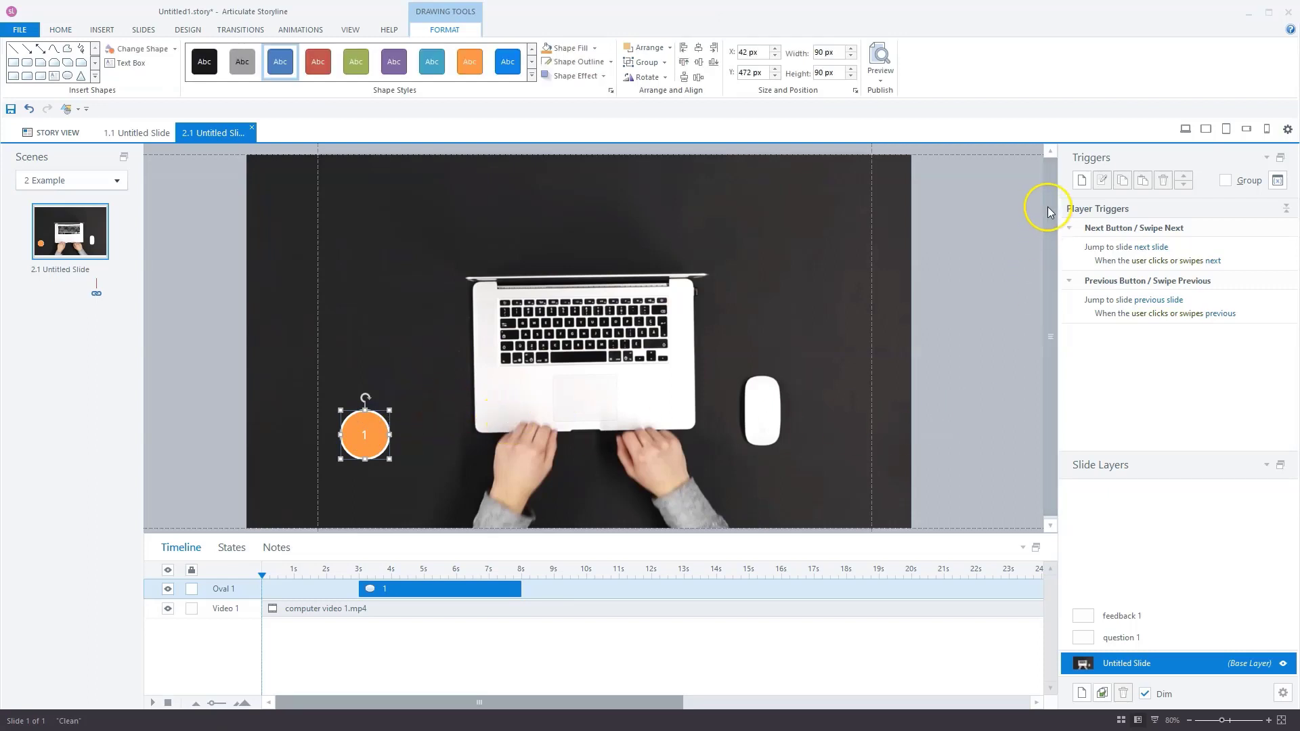
click(1081, 180)
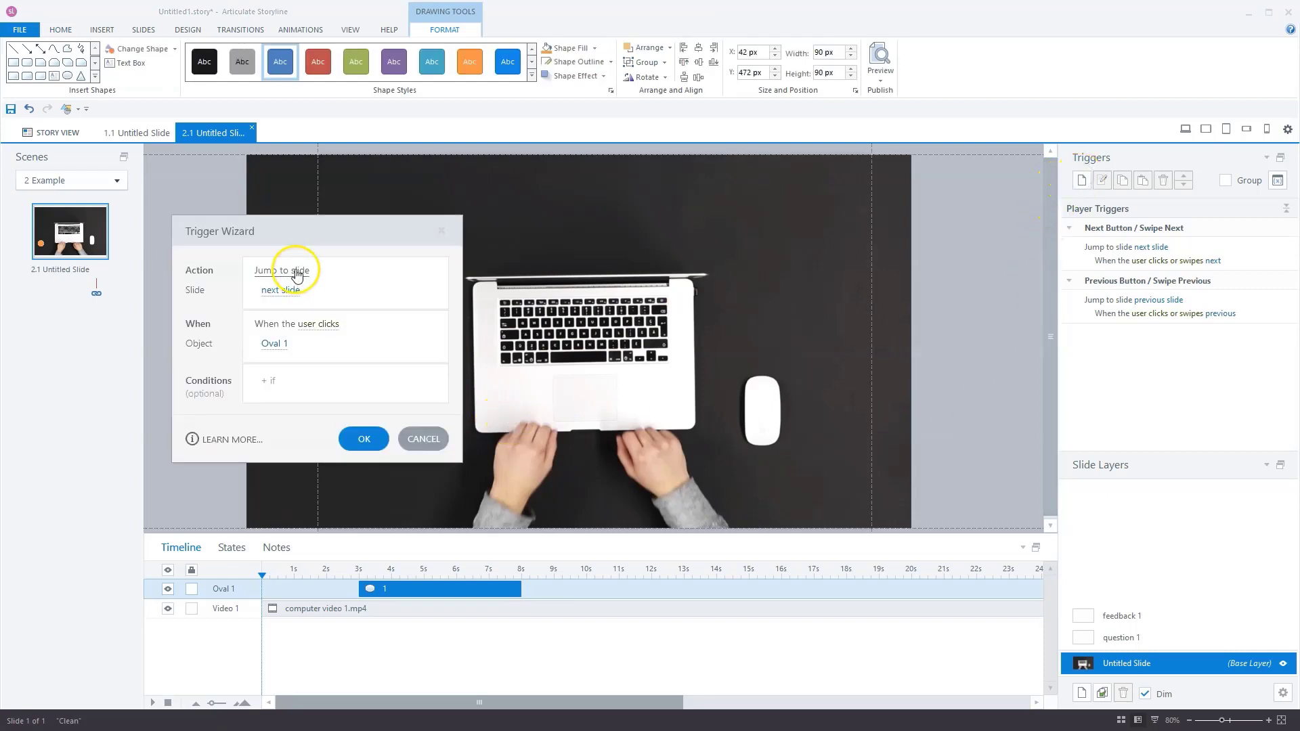
click(296, 273)
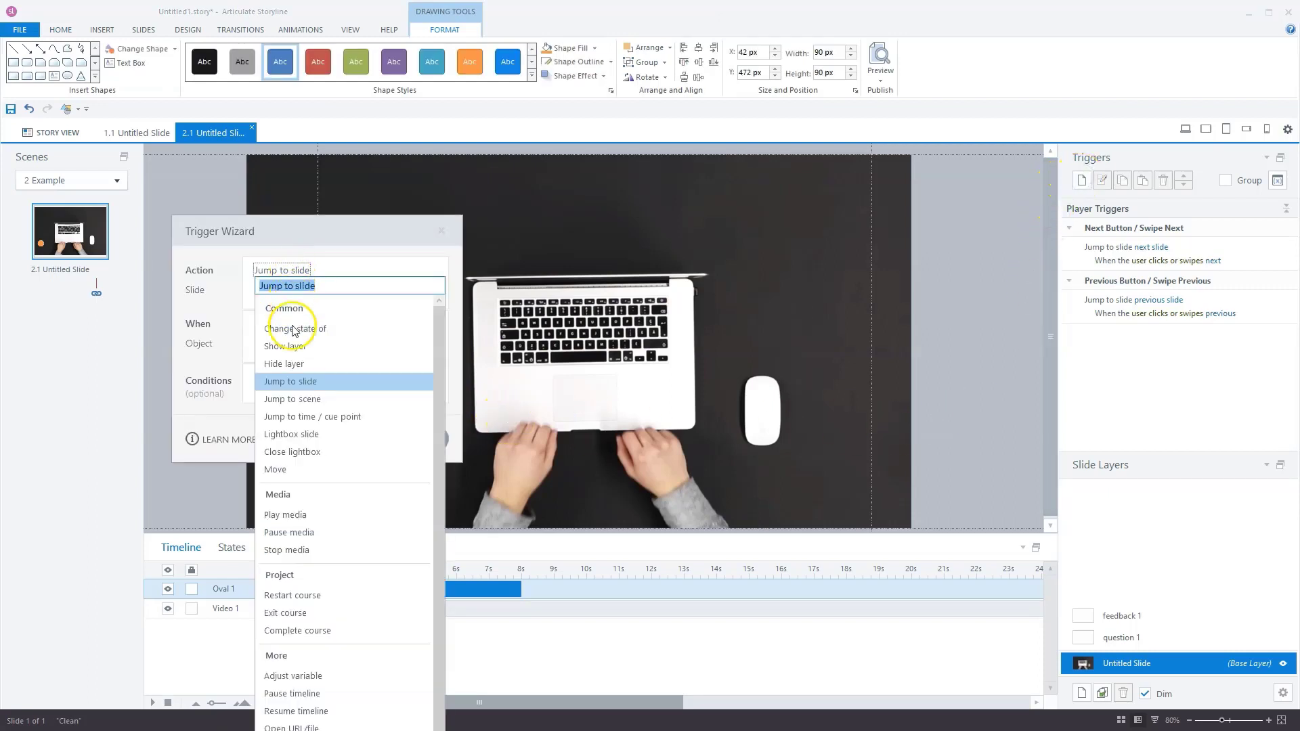
click(290, 351)
click(282, 292)
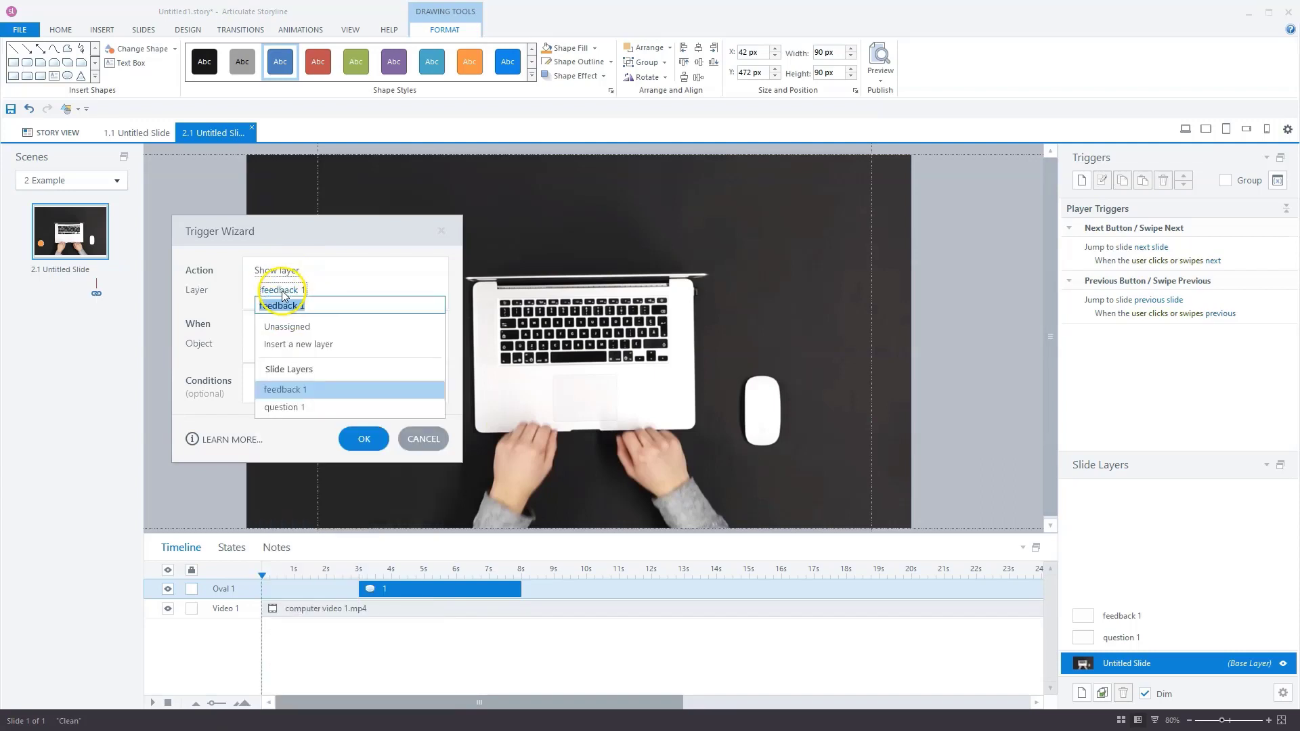
click(288, 408)
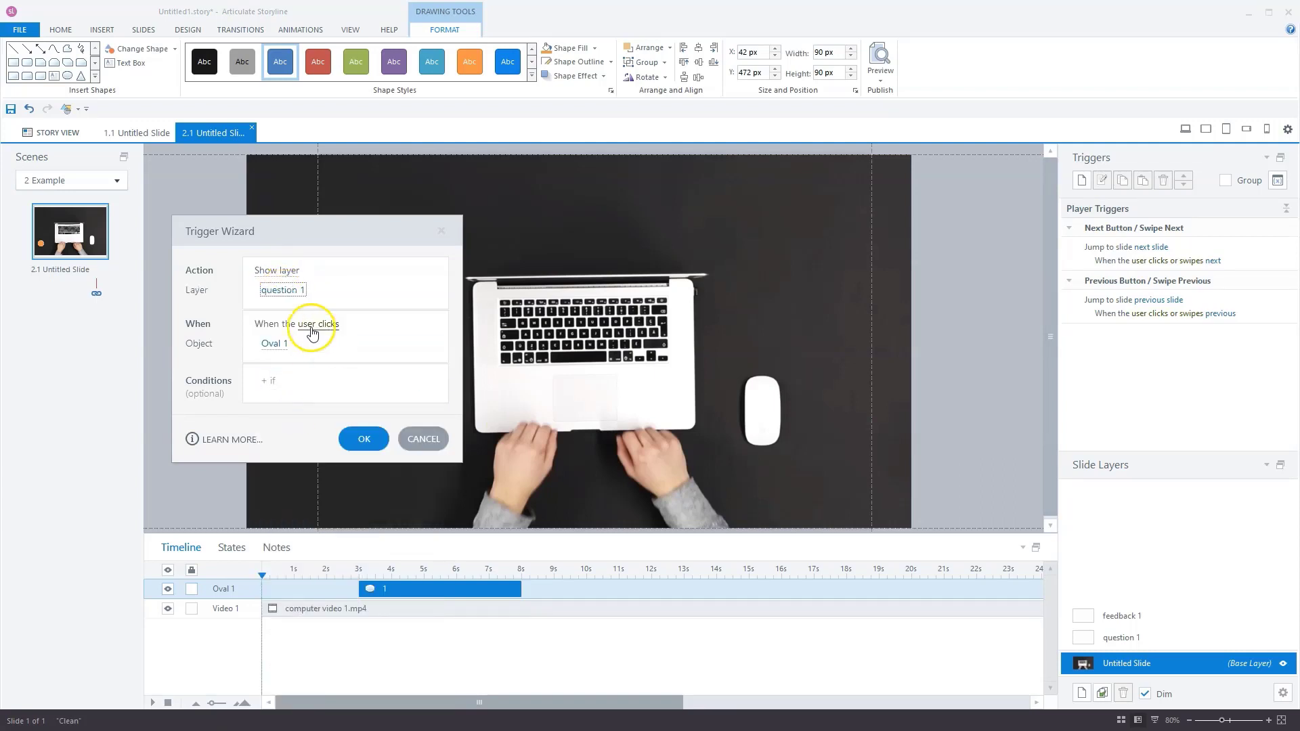
click(359, 439)
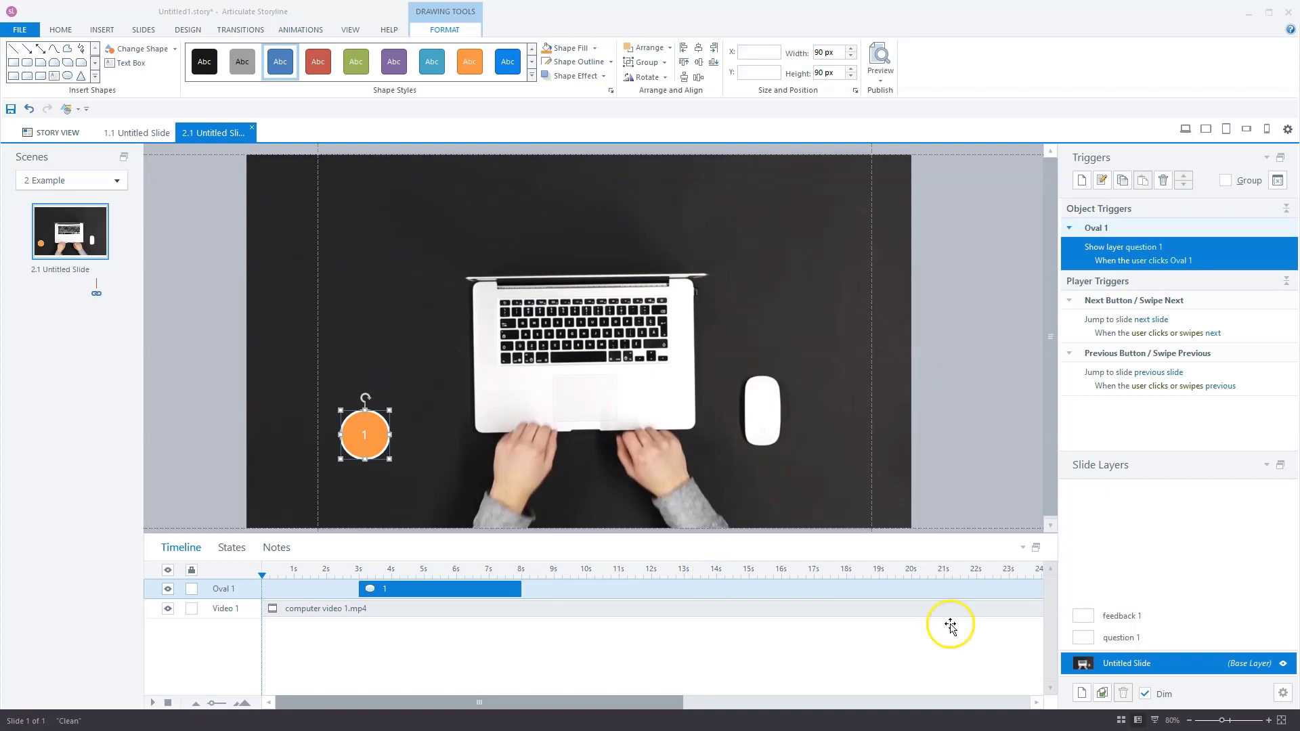
- In question 1's layer properties, enable 'Pause timeline of base layer' and disable 'Hide other slide layers'
click(1121, 638)
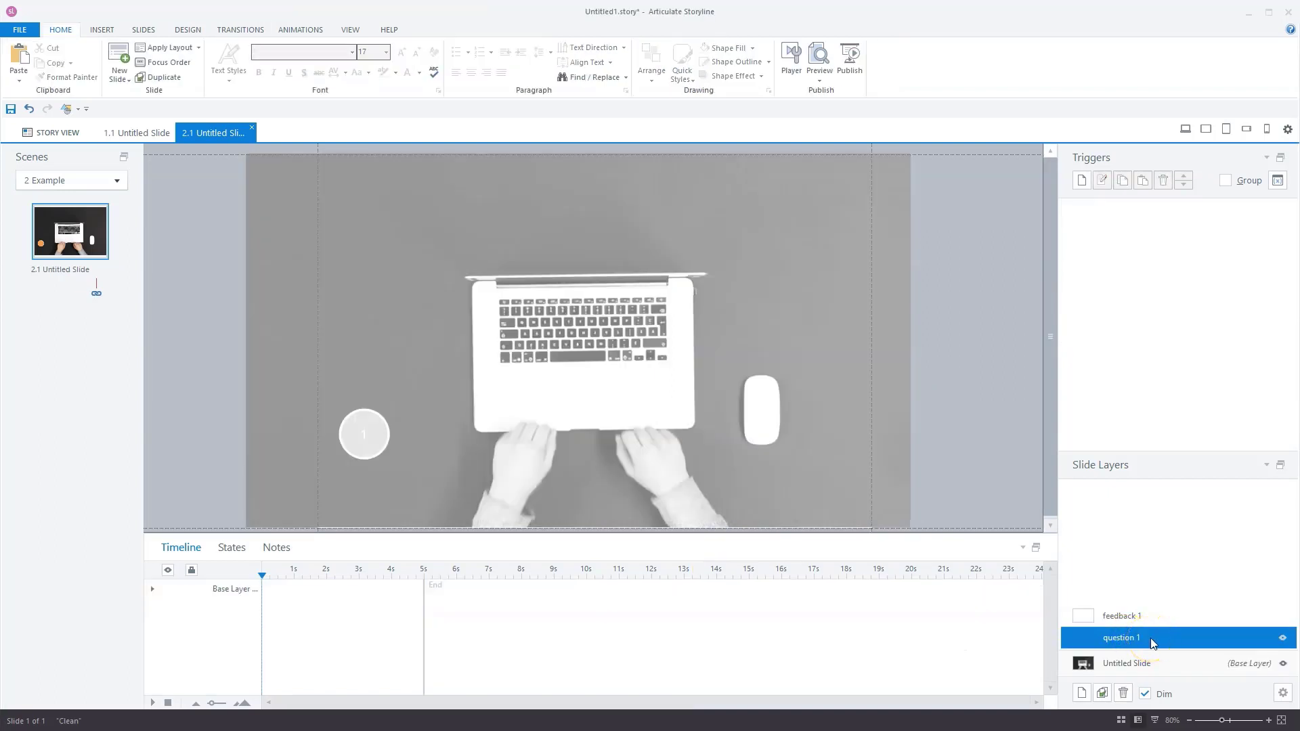
click(1157, 638)
click(1166, 638)
right_click(1166, 638)
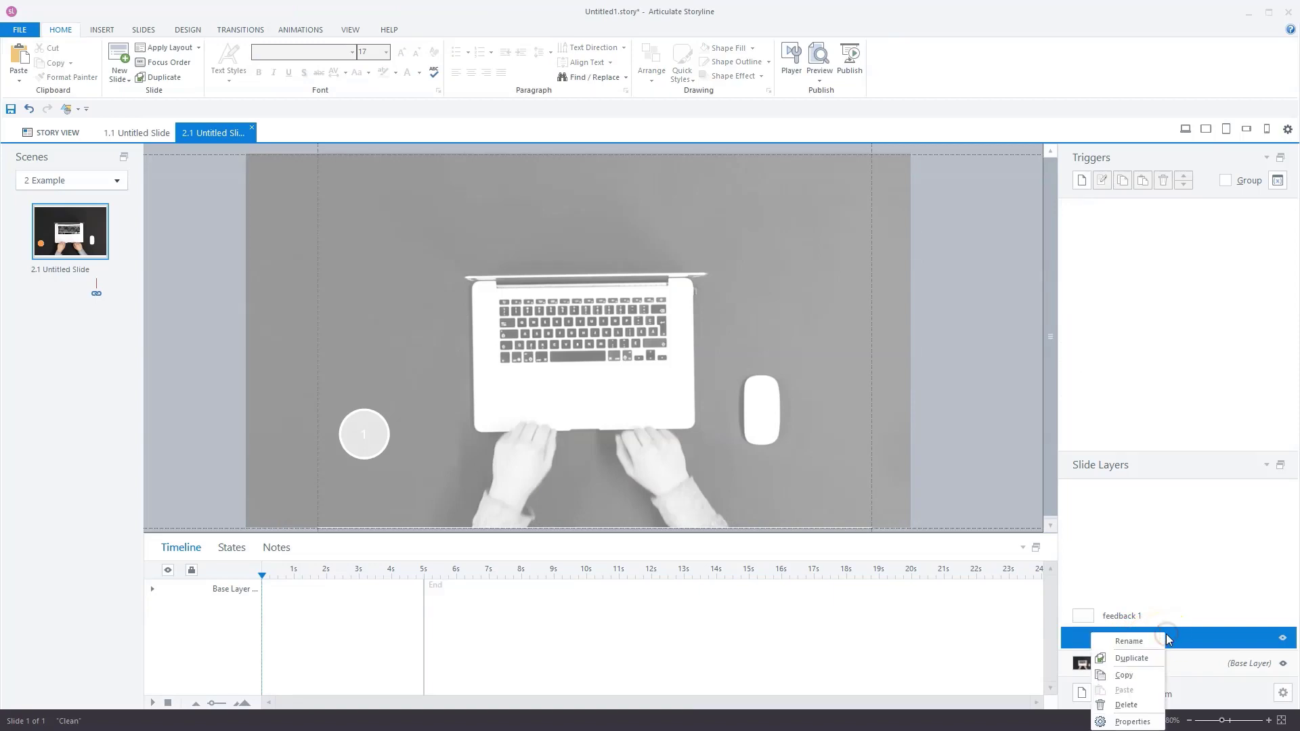
click(1134, 716)
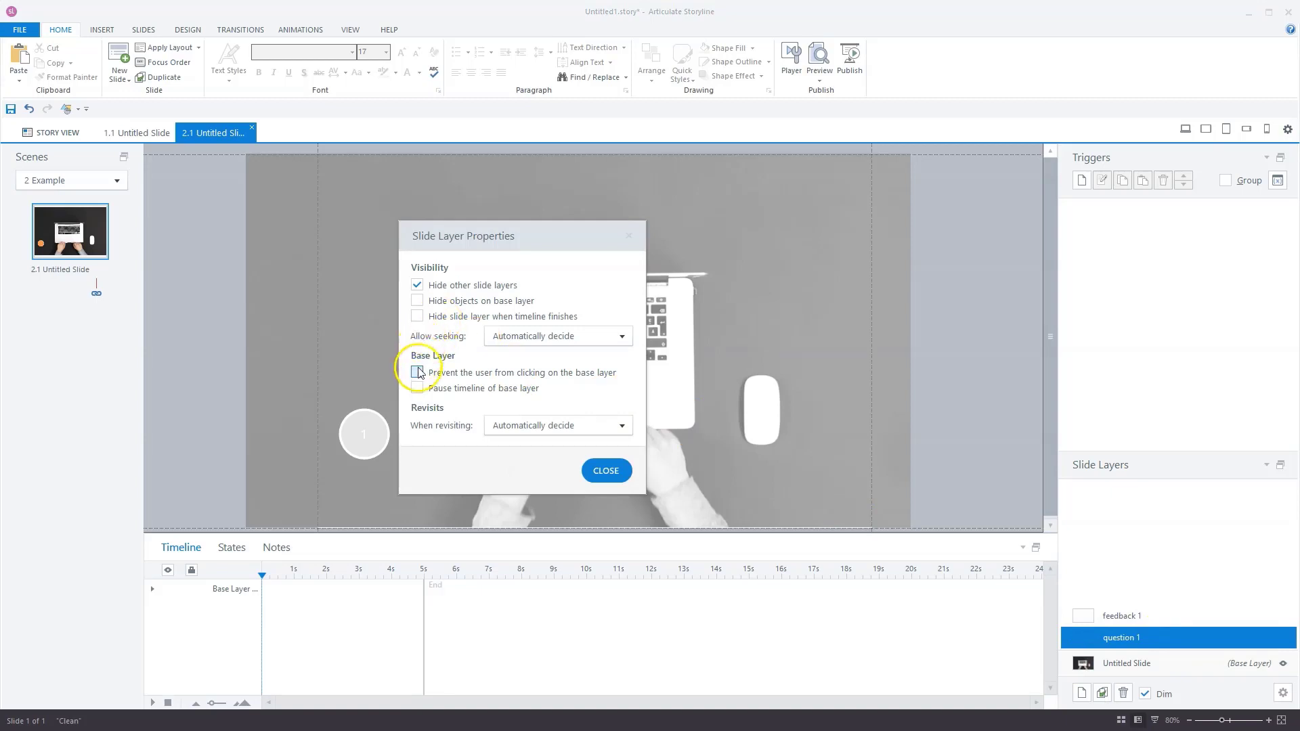
click(418, 390)
click(417, 390)
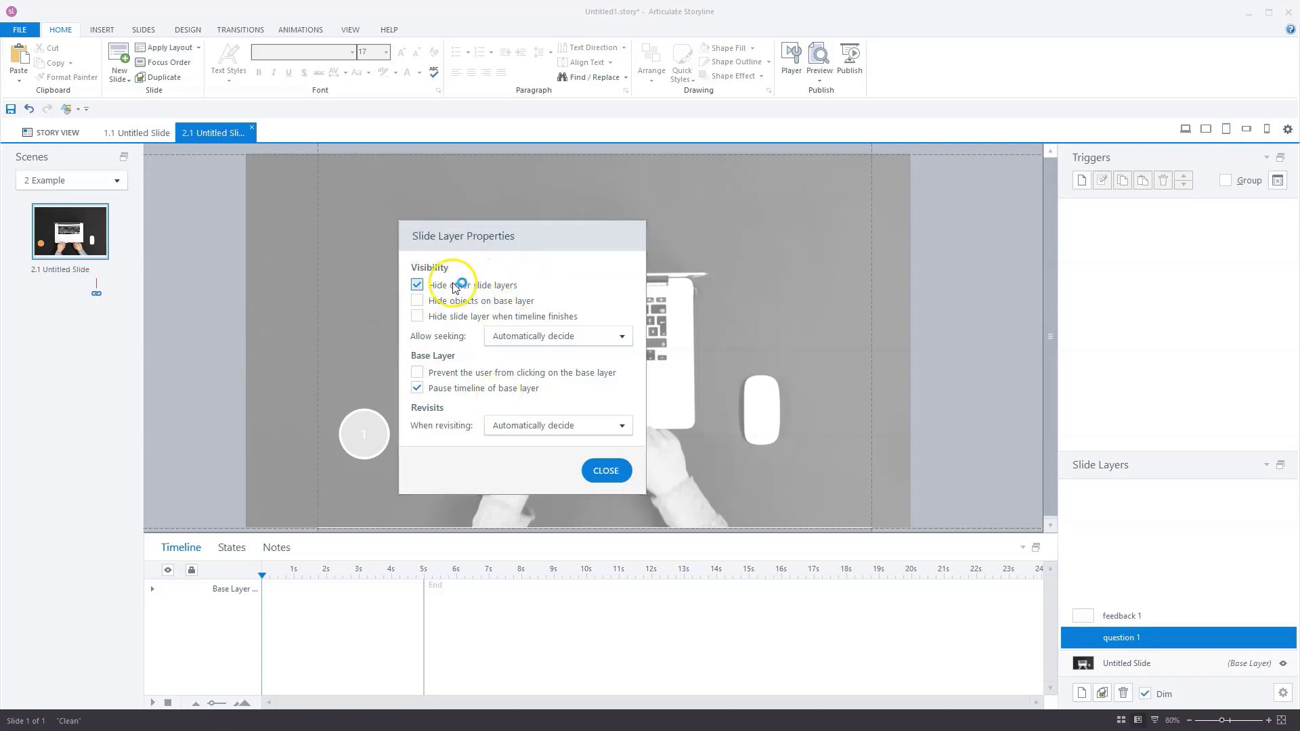
click(417, 286)
click(602, 469)
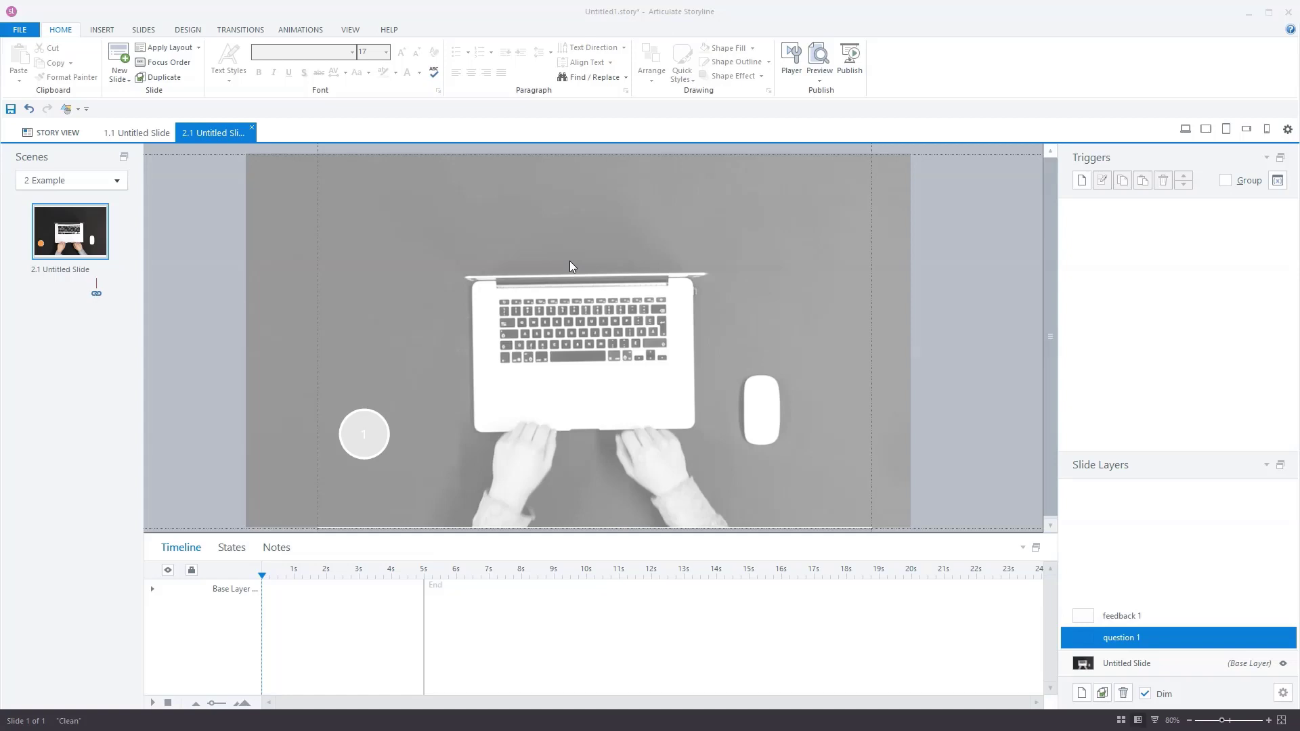
- On the question 1 layer, add a text box near the top with the pasted QWERTY question
click(98, 29)
click(467, 65)
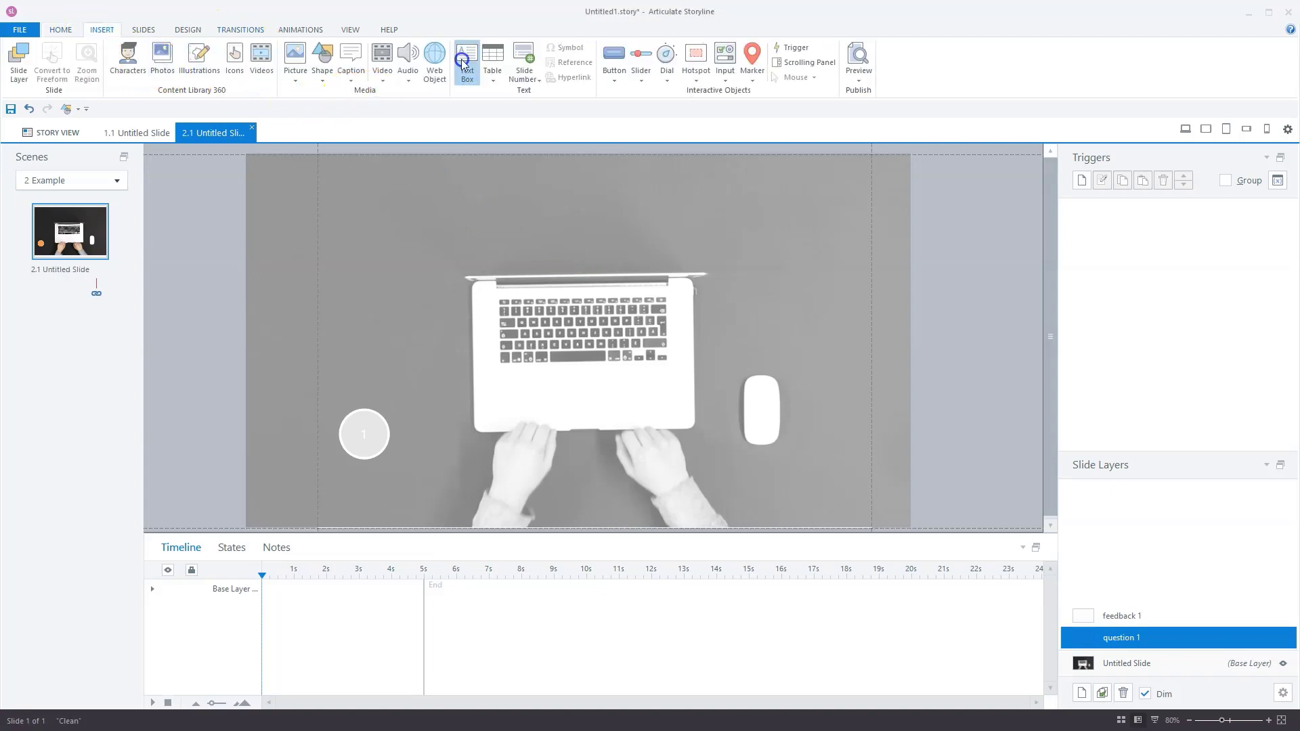
click(379, 214)
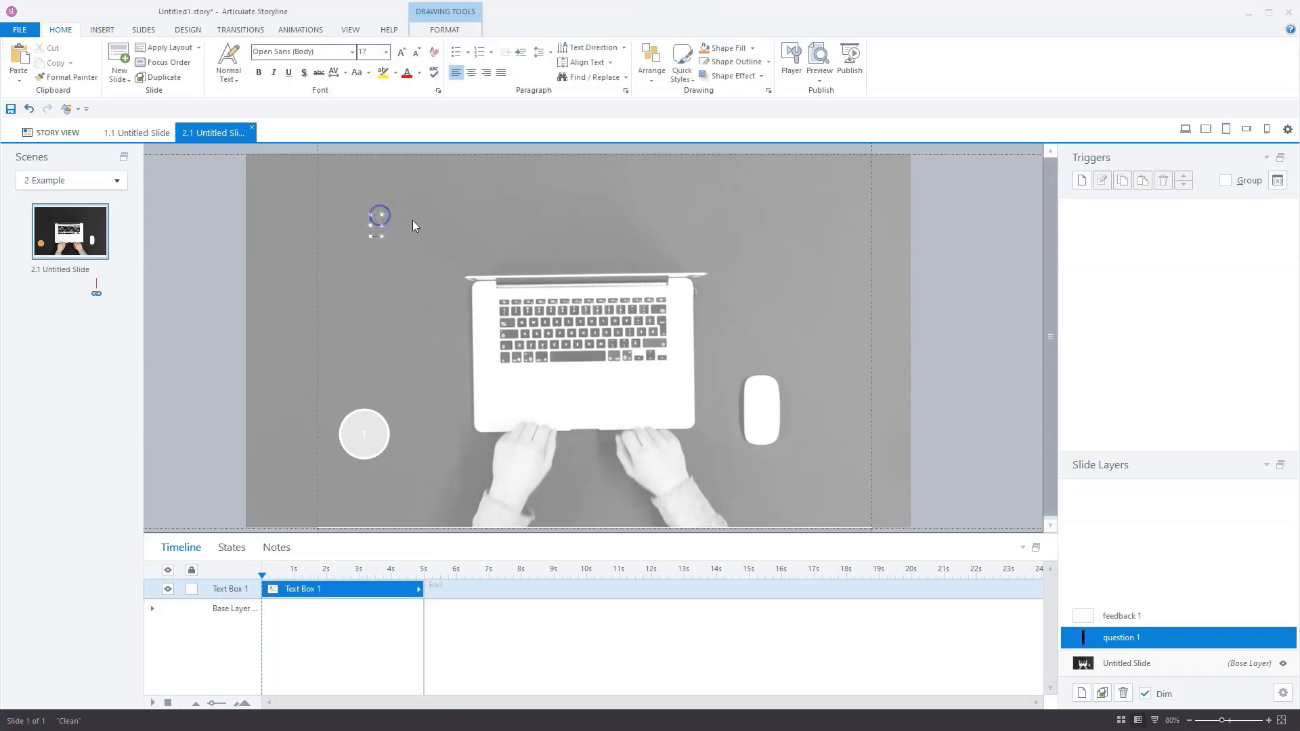
text(What groups of letters are next to each other on a QWERTY keyboard?)
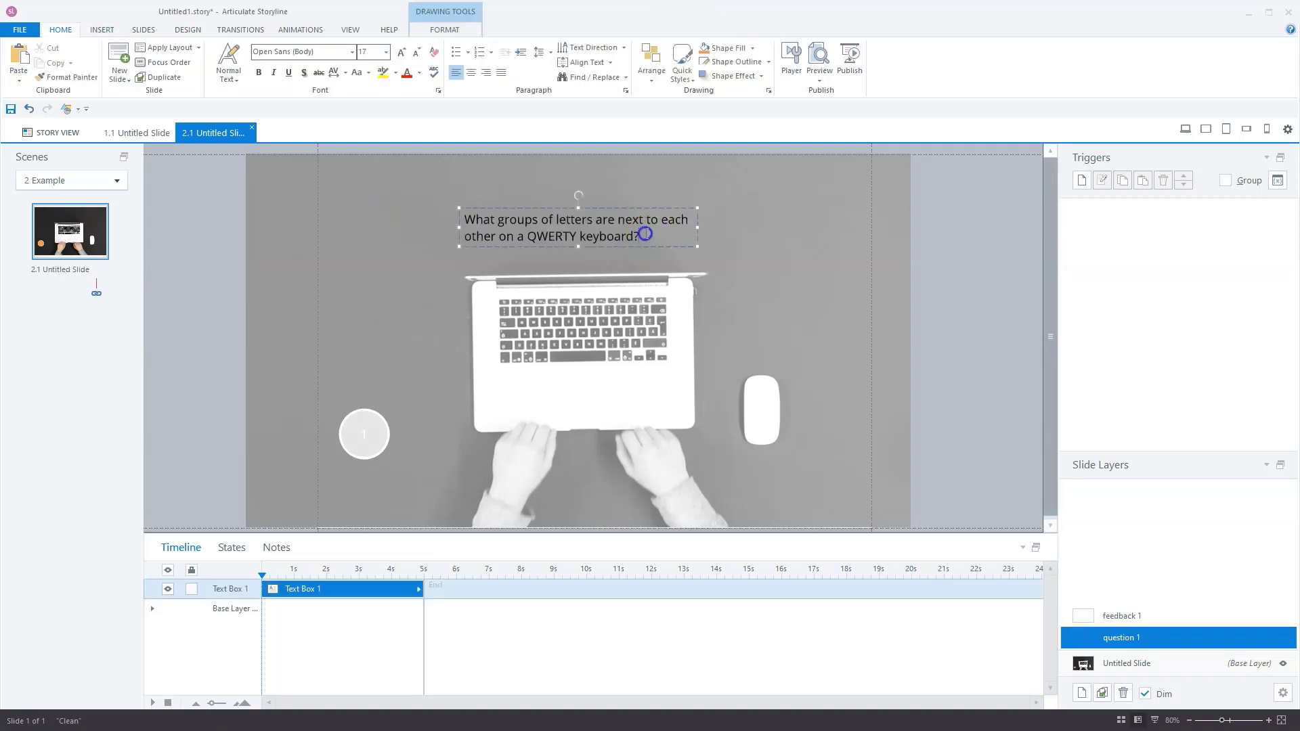
- Make the question text bold, white and size 20, and centre it horizontally
click(259, 72)
click(419, 73)
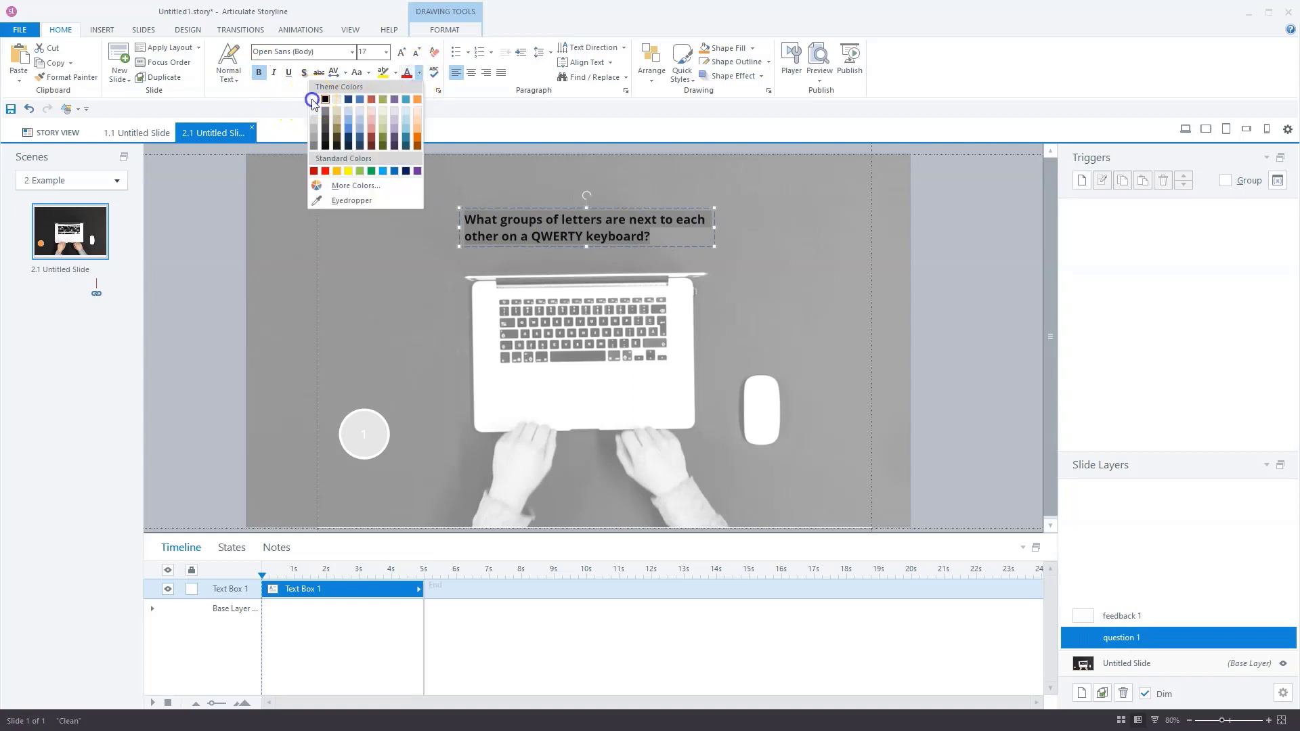
click(314, 99)
click(385, 52)
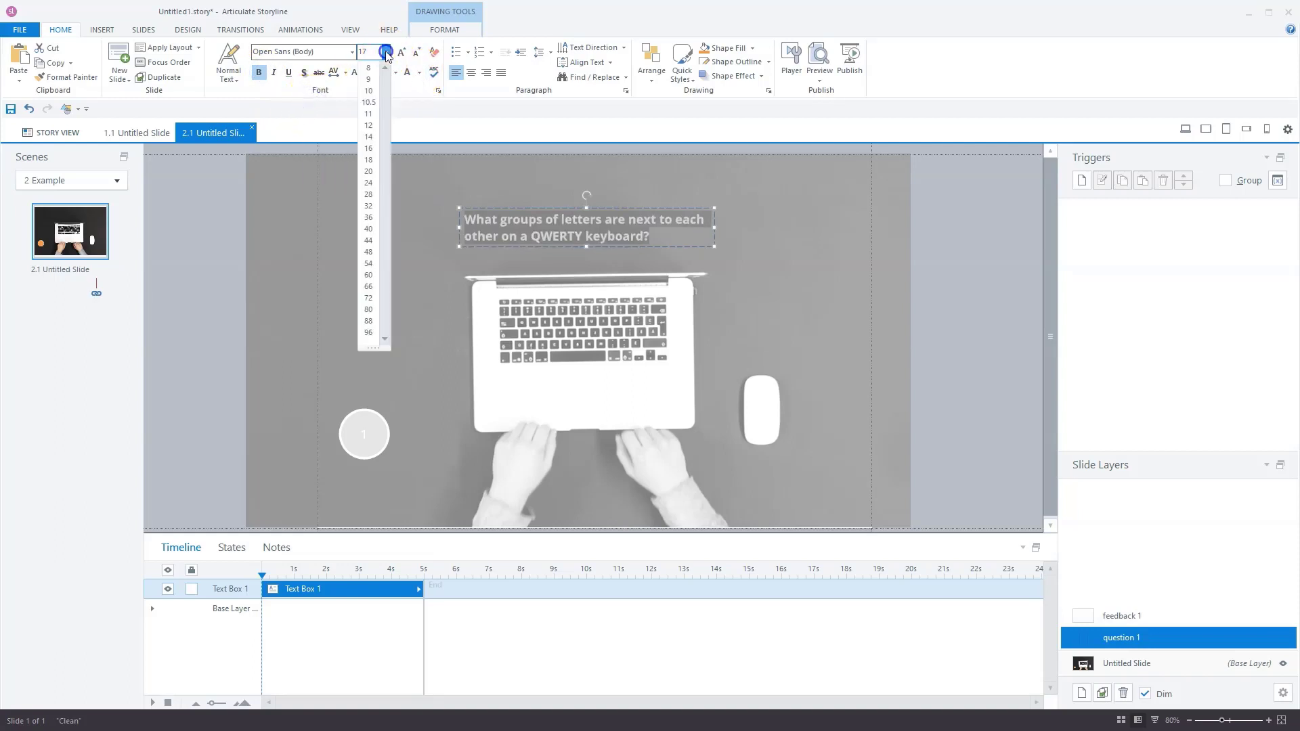
click(375, 171)
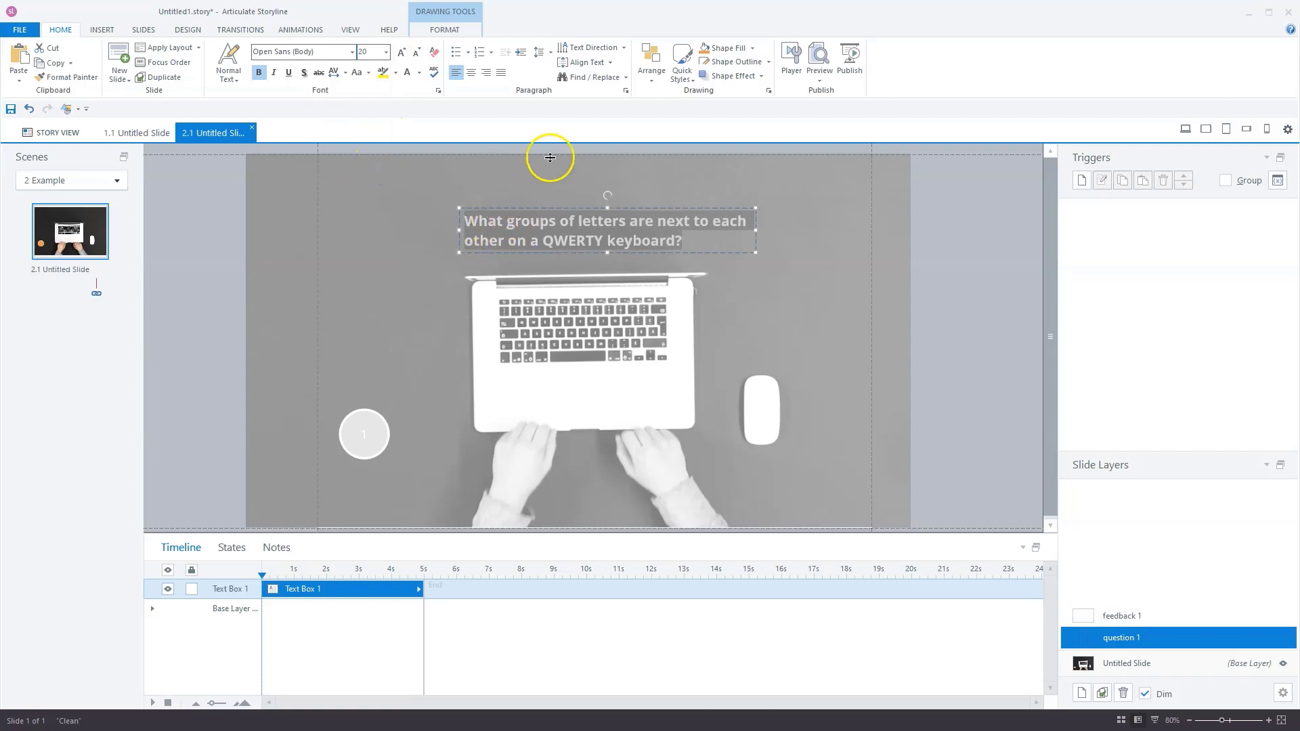
click(653, 79)
mouse_move(632, 242)
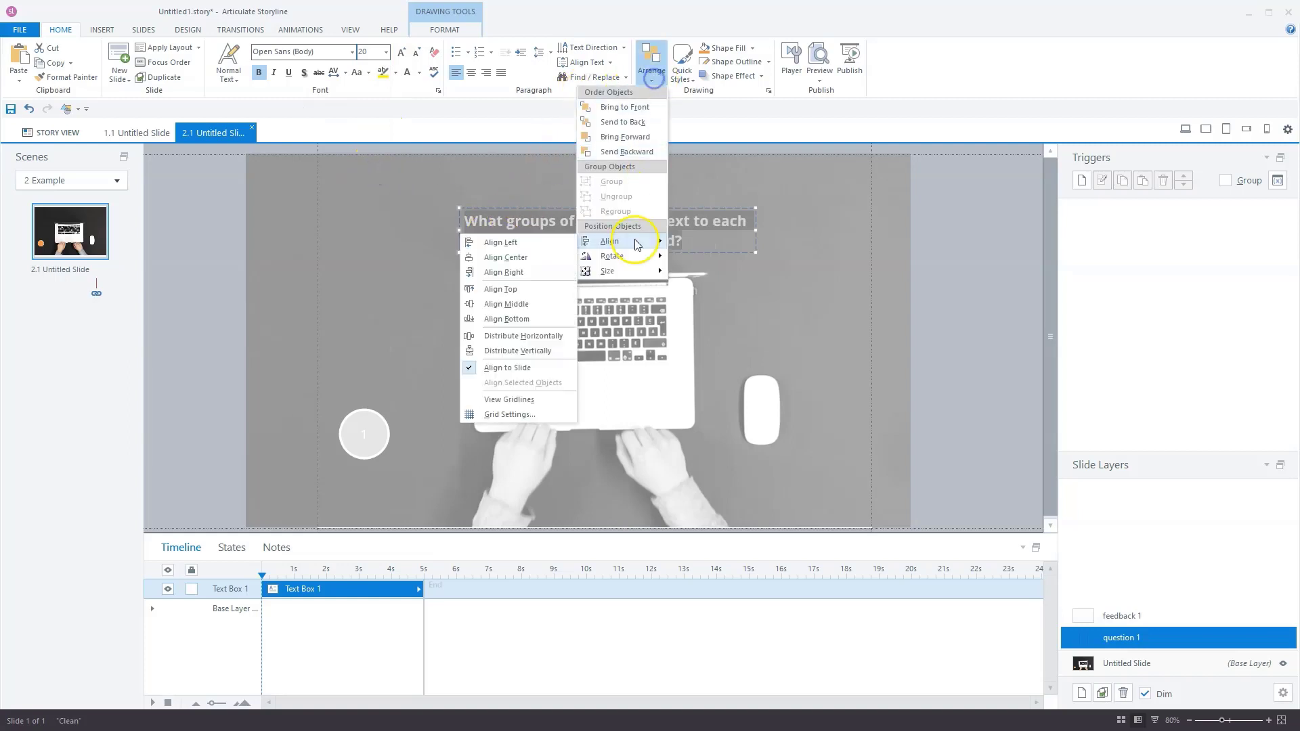
click(530, 334)
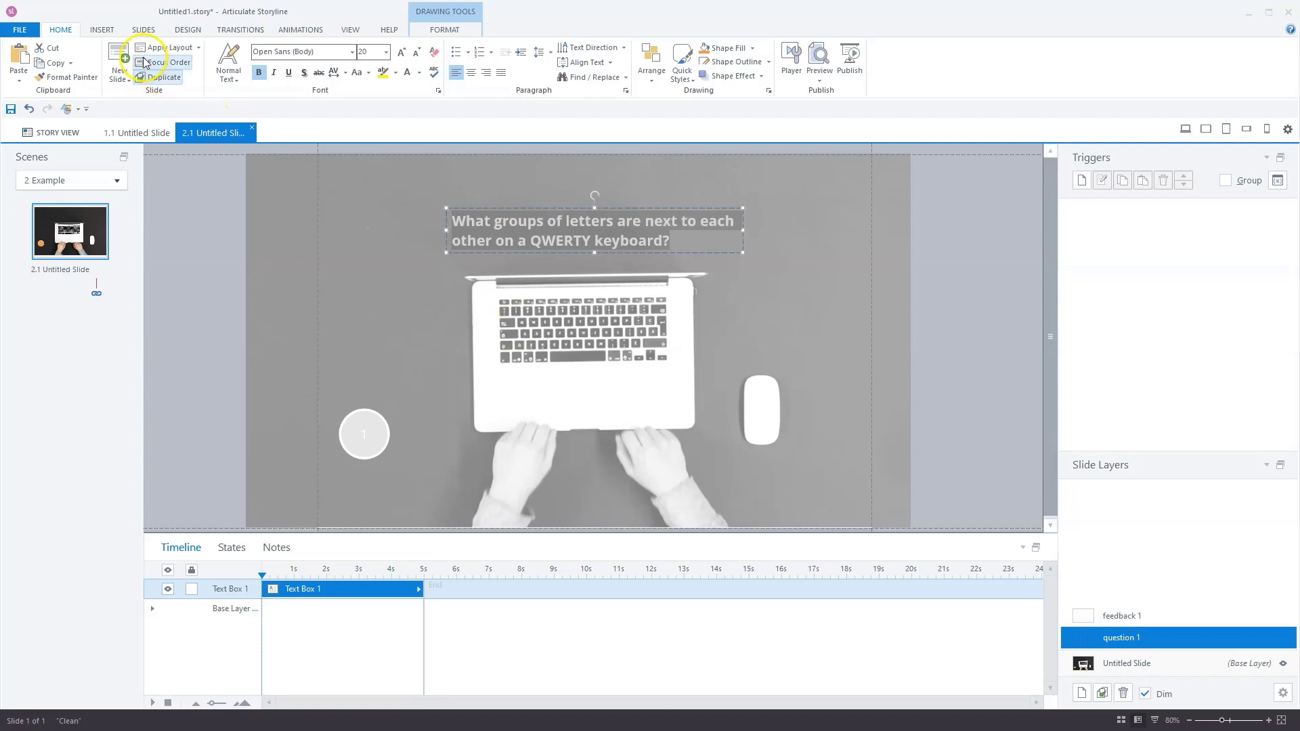
- Draw a rectangle covering most of the slide and move it behind the question text
click(101, 29)
click(324, 80)
click(169, 136)
mouse_move(317, 185)
mouse_down()
mouse_move(848, 365)
mouse_move(873, 513)
mouse_up()
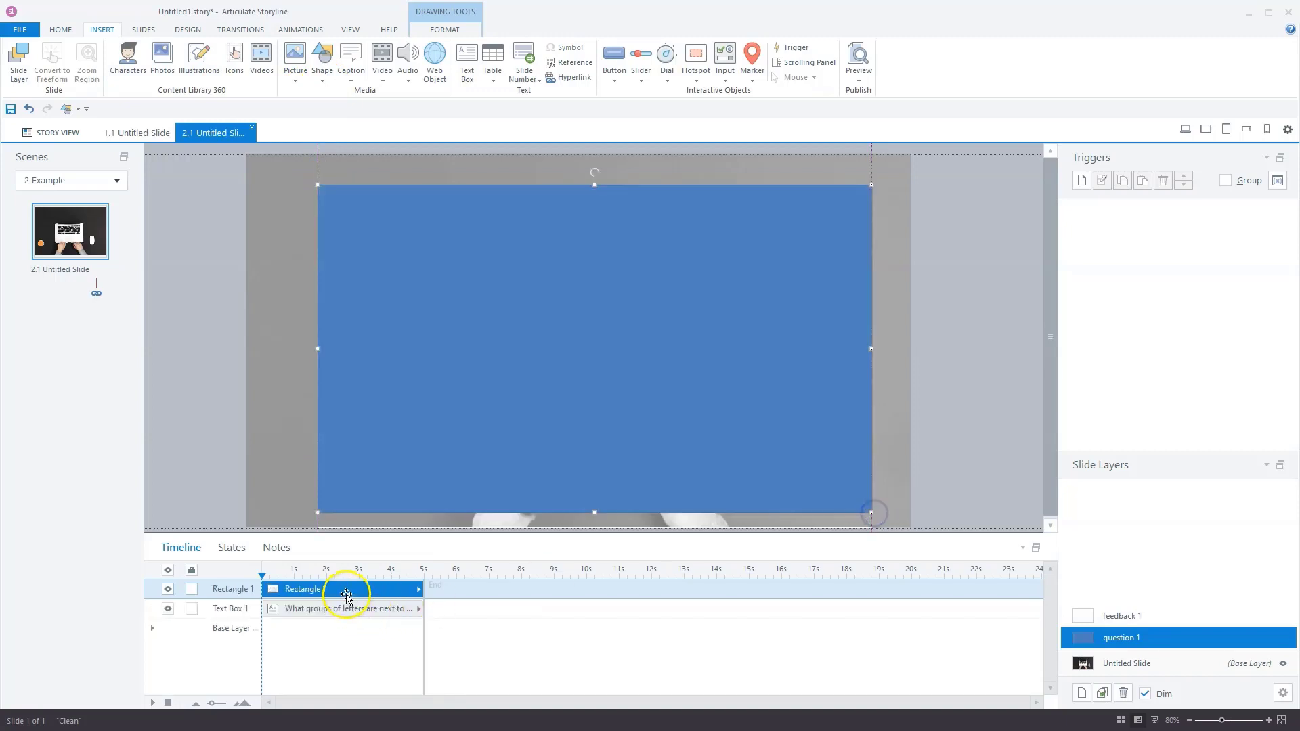
drag(345, 591, 343, 609)
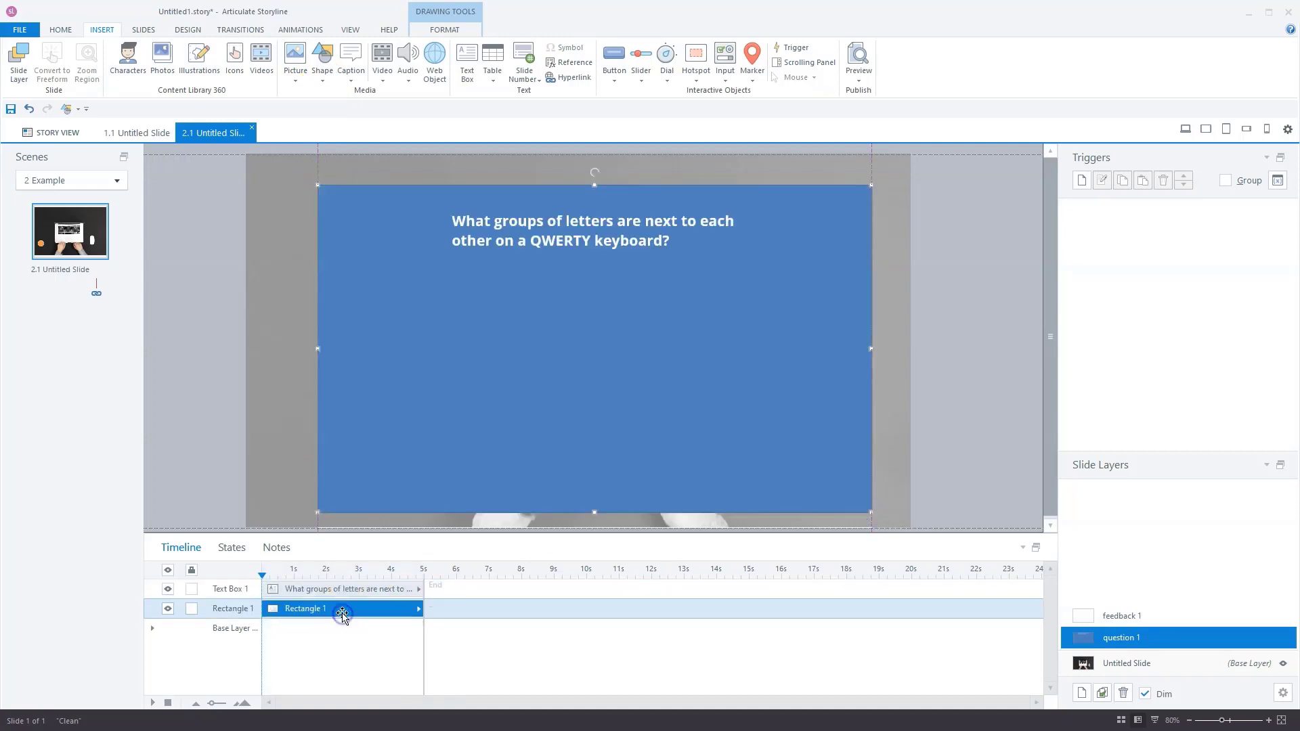
- Give the rectangle the black style with 50% fill transparency
click(445, 29)
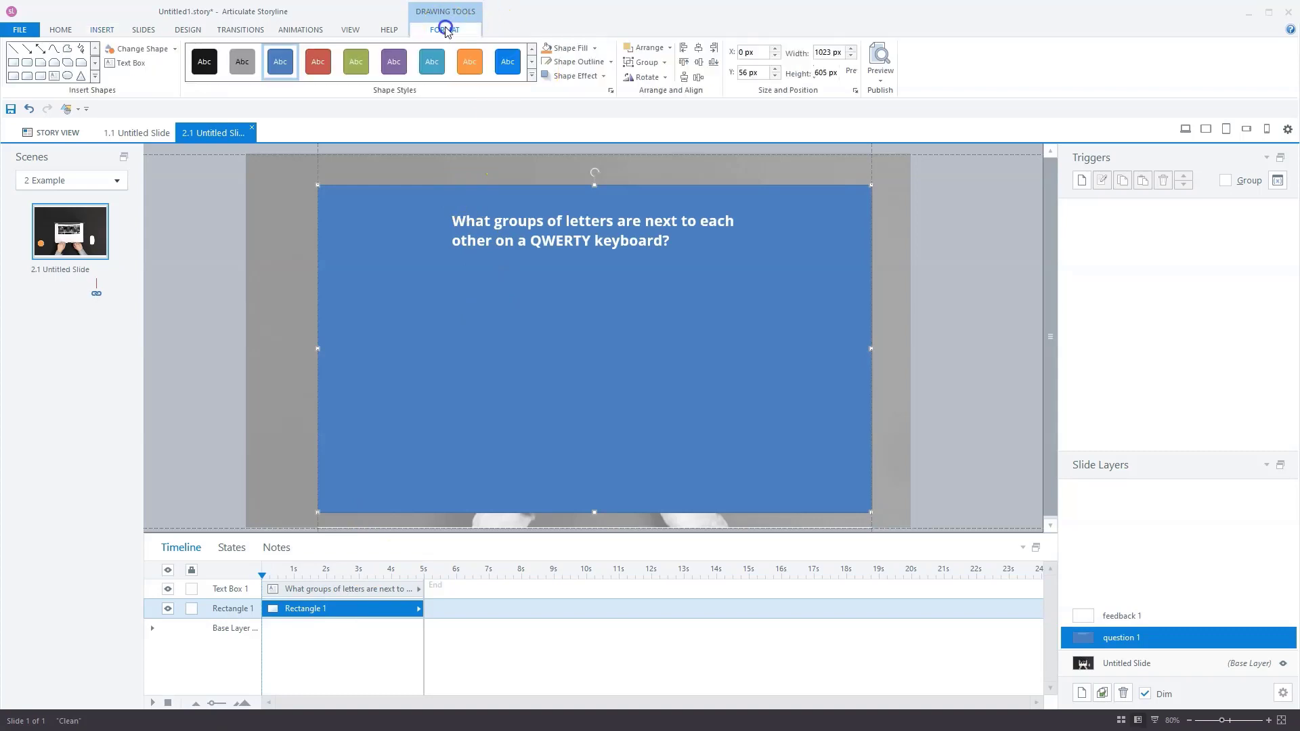
click(202, 67)
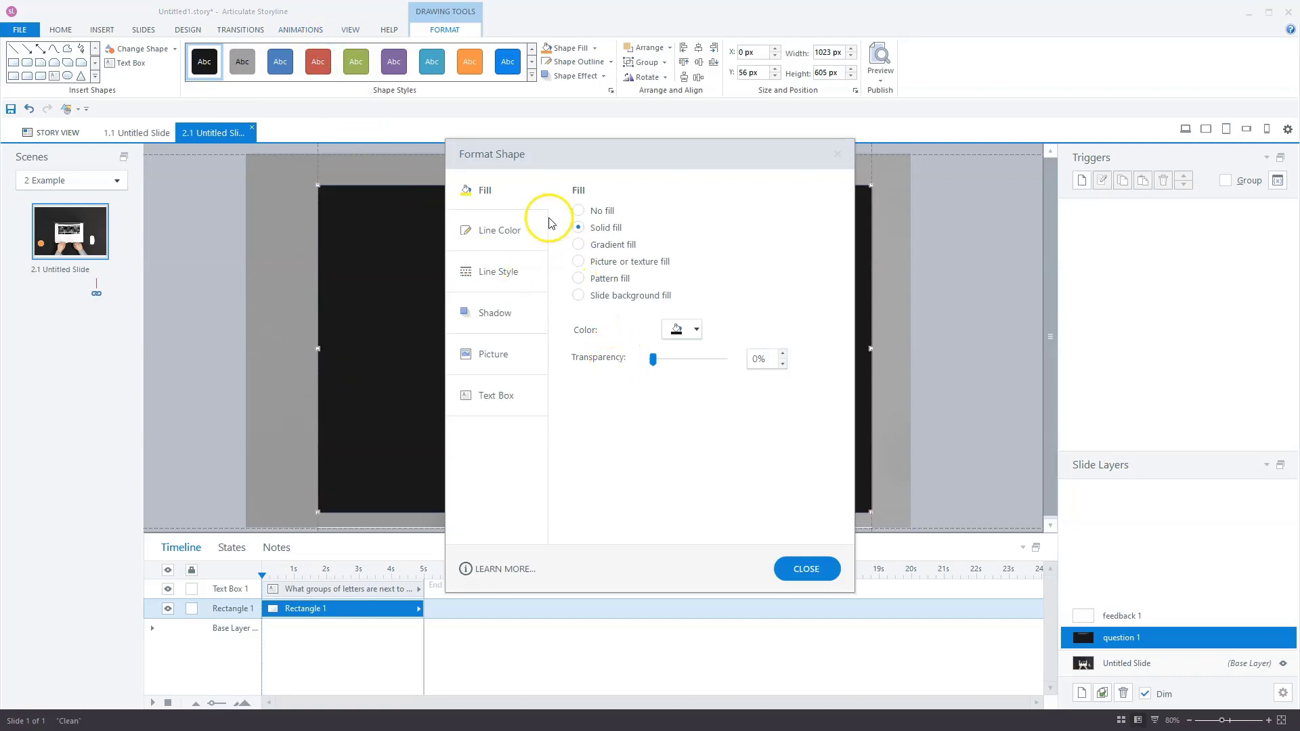
click(759, 358)
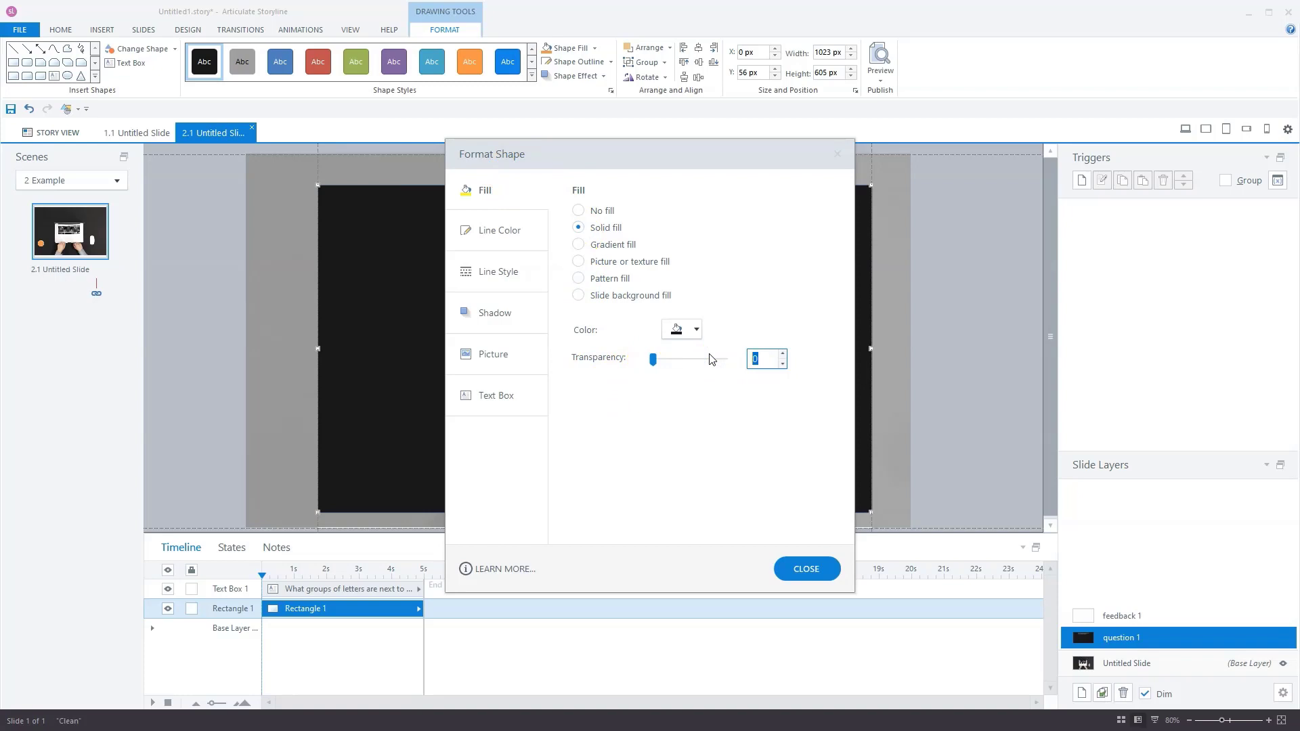
key(Return)
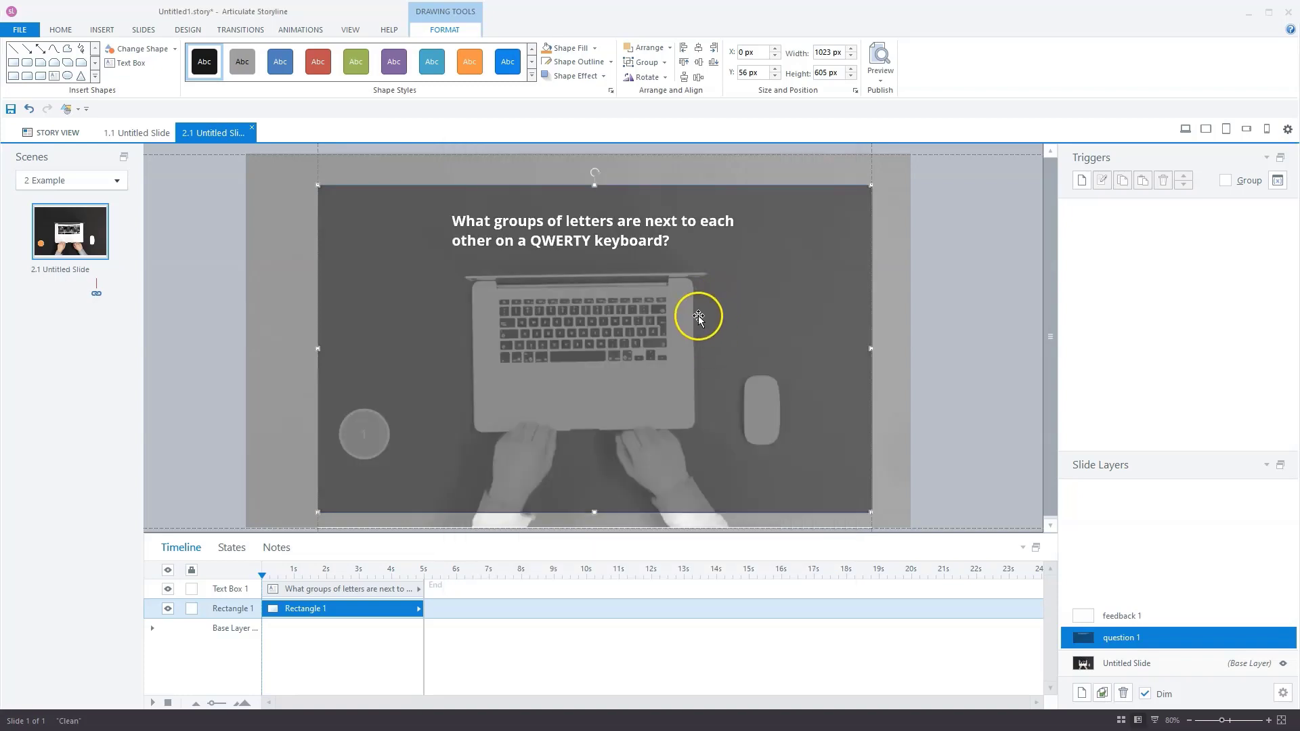
- Draw a small oval left of the keyboard and type 1 in it
click(102, 30)
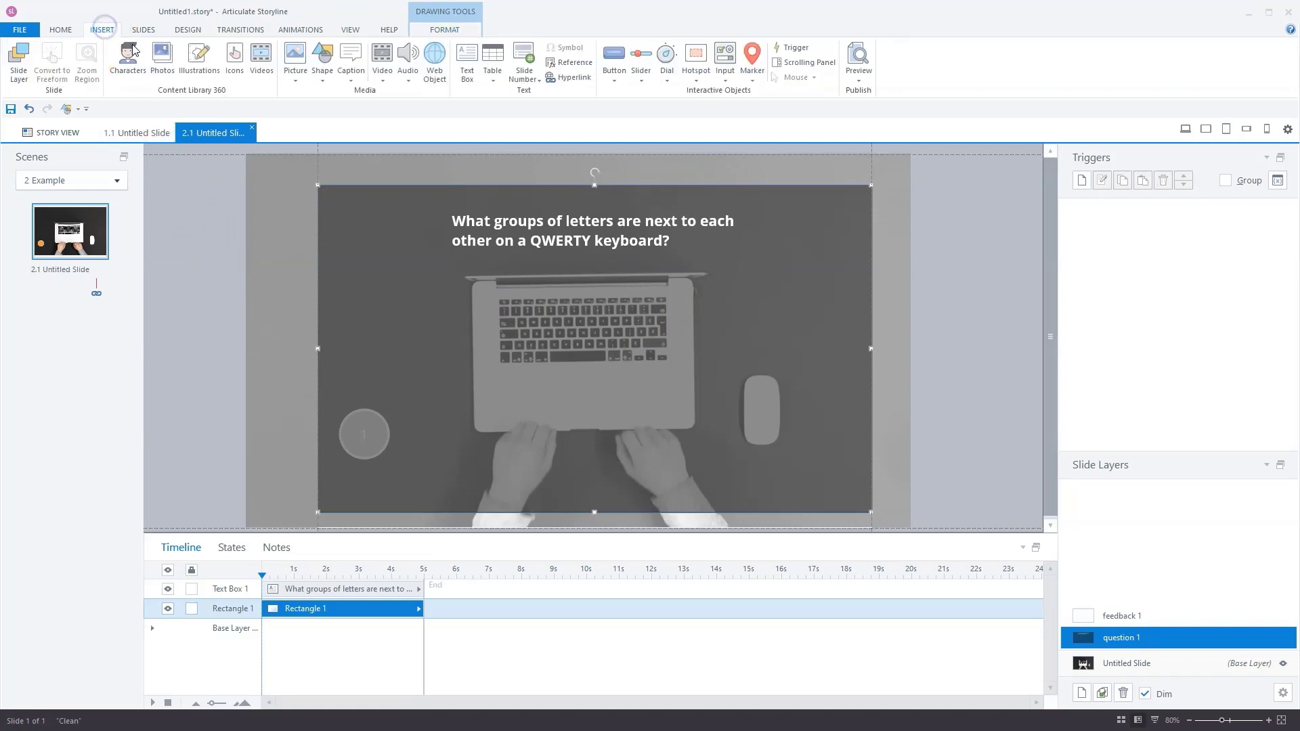
click(323, 65)
click(179, 157)
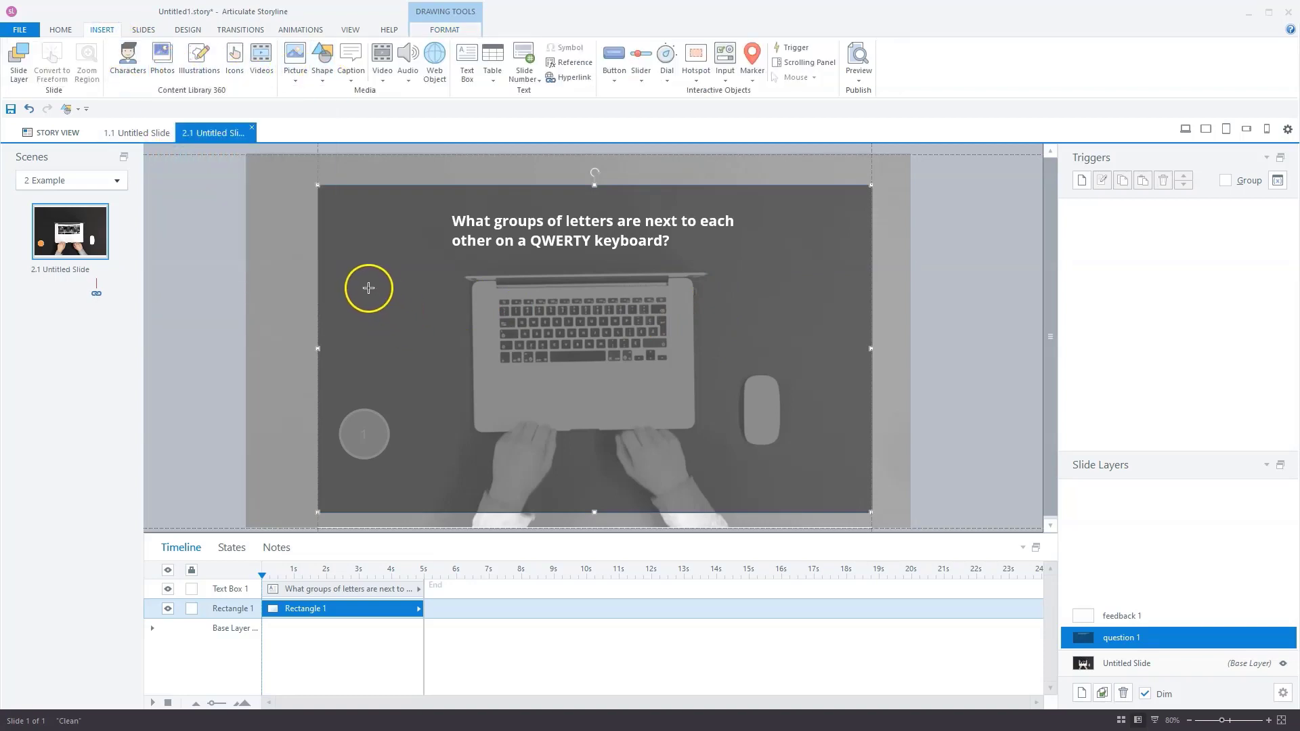
drag(366, 279, 399, 312)
text(1)
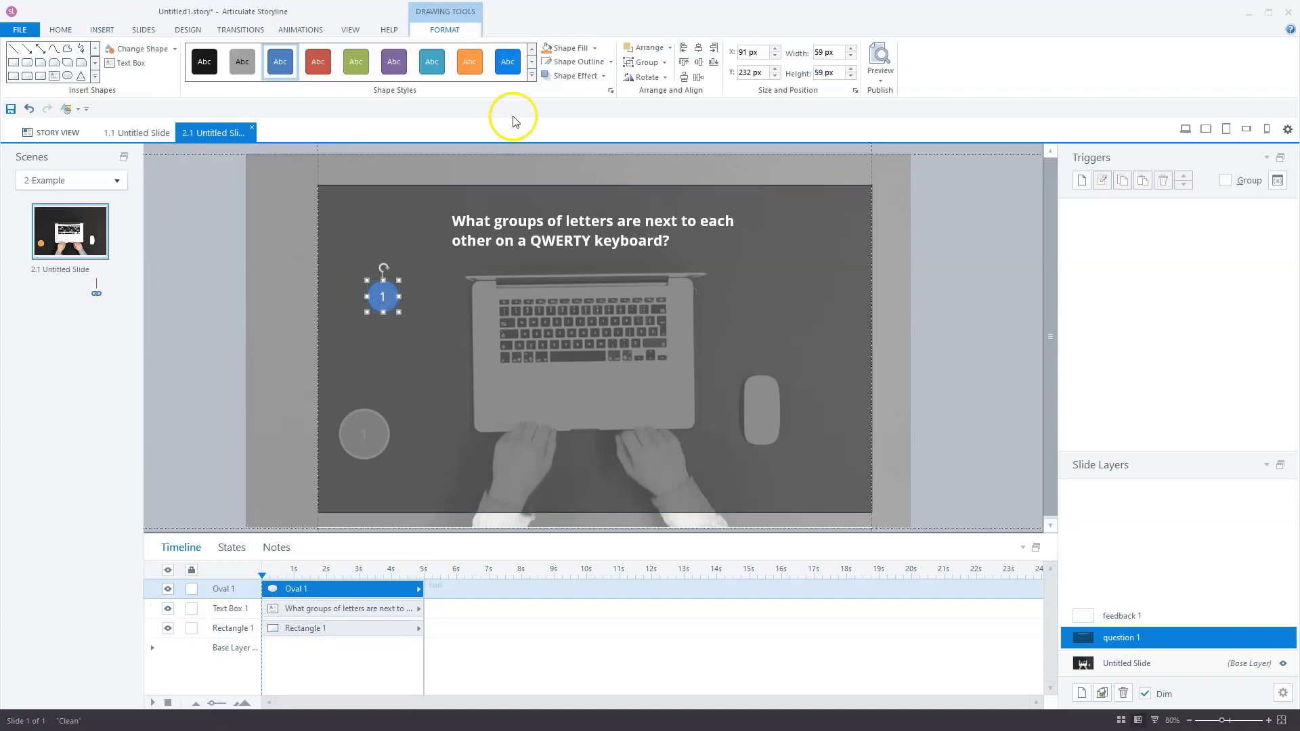
- Give the circle a white fill, a 2 px outline, then make the fill fully transparent
click(593, 49)
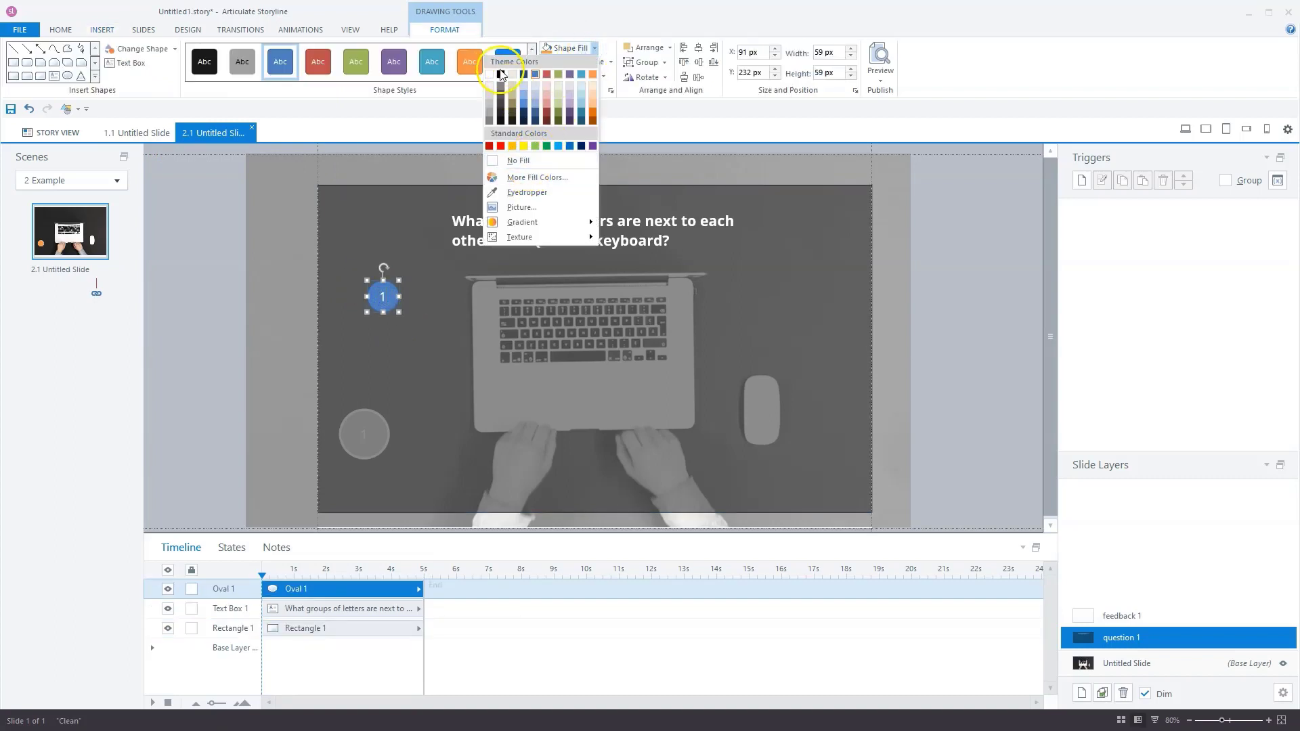
click(489, 74)
click(596, 64)
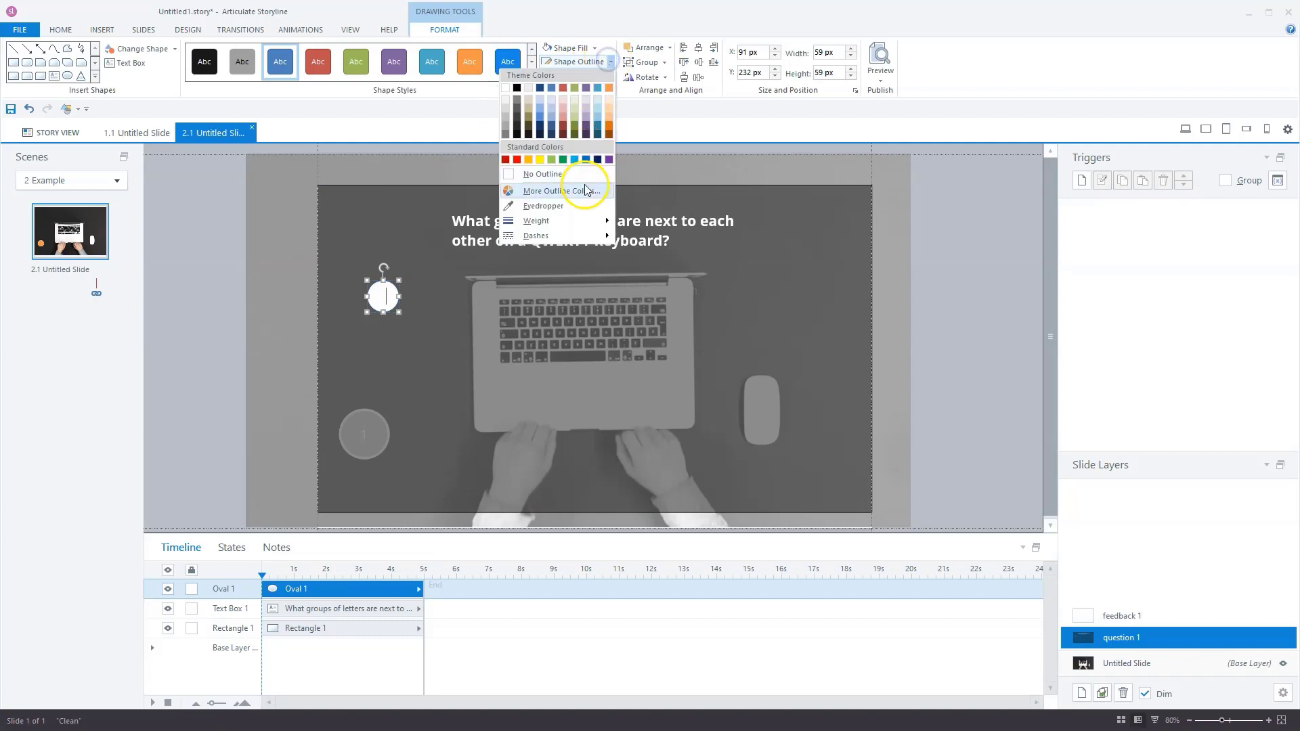
click(577, 218)
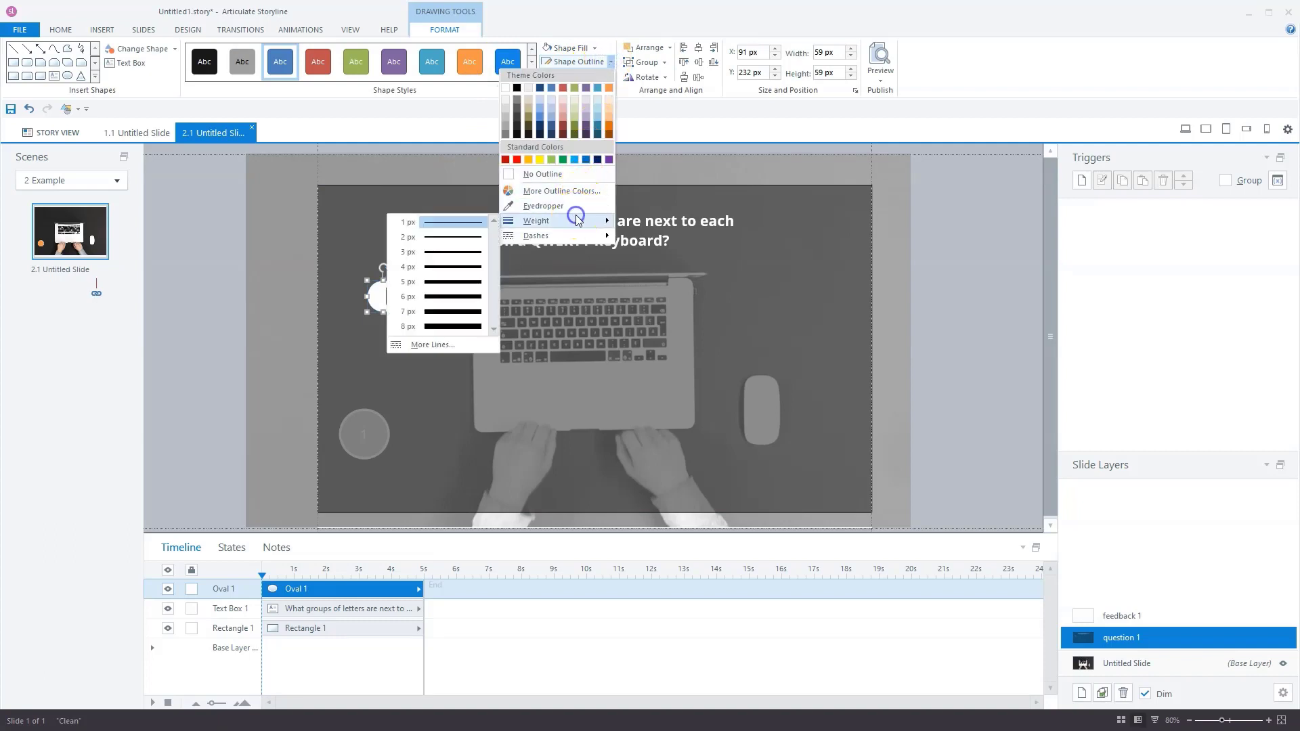
click(454, 237)
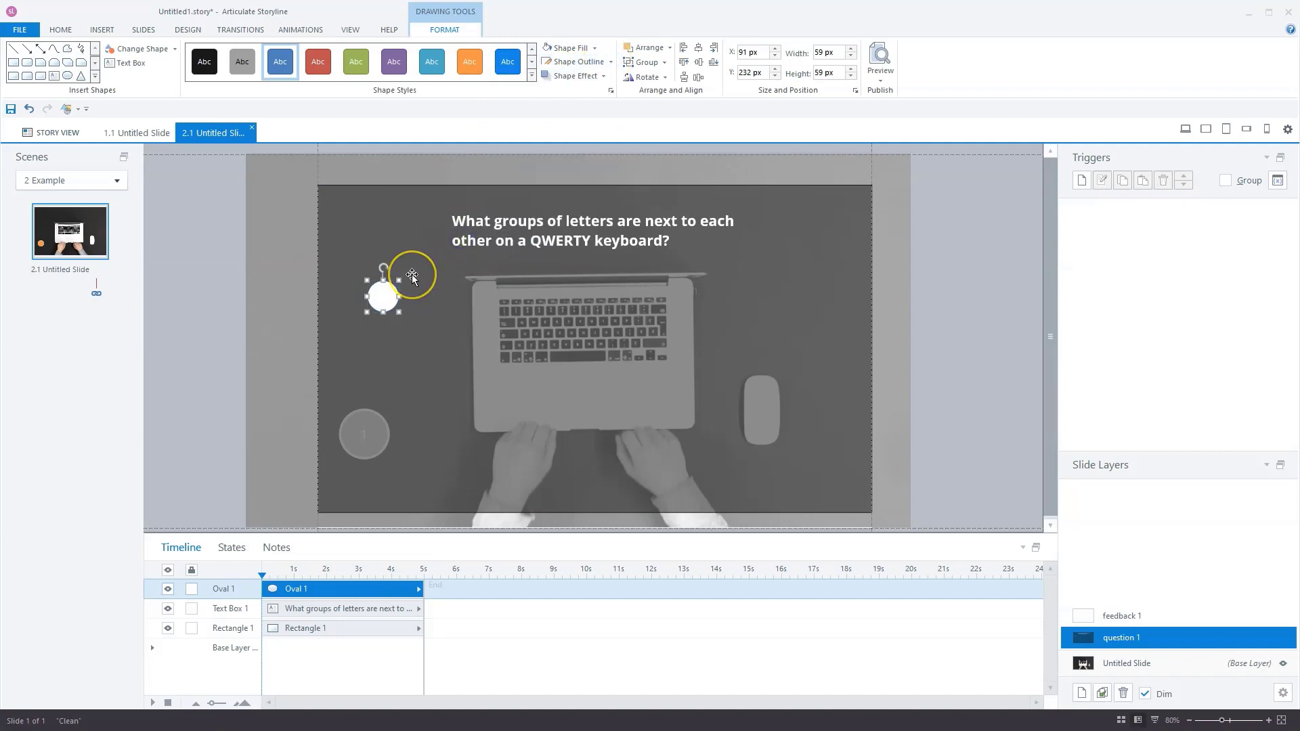
click(391, 283)
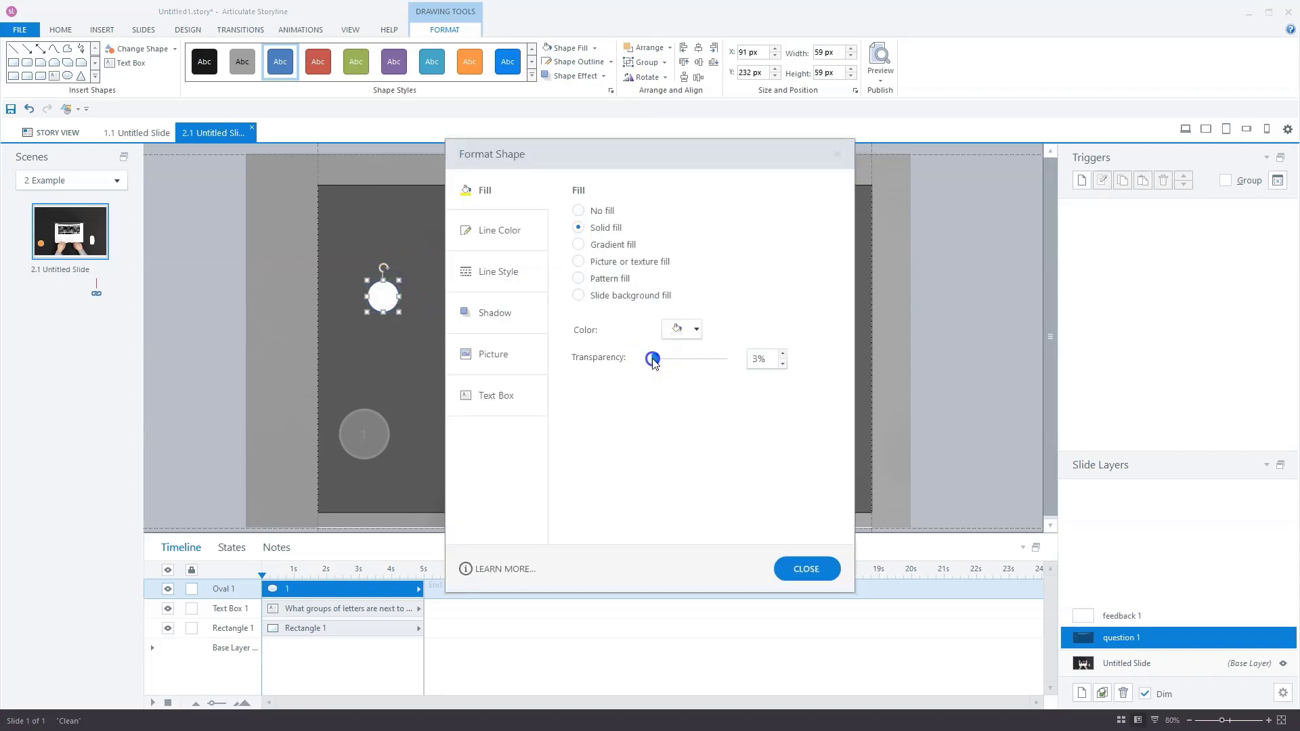
drag(654, 357, 746, 363)
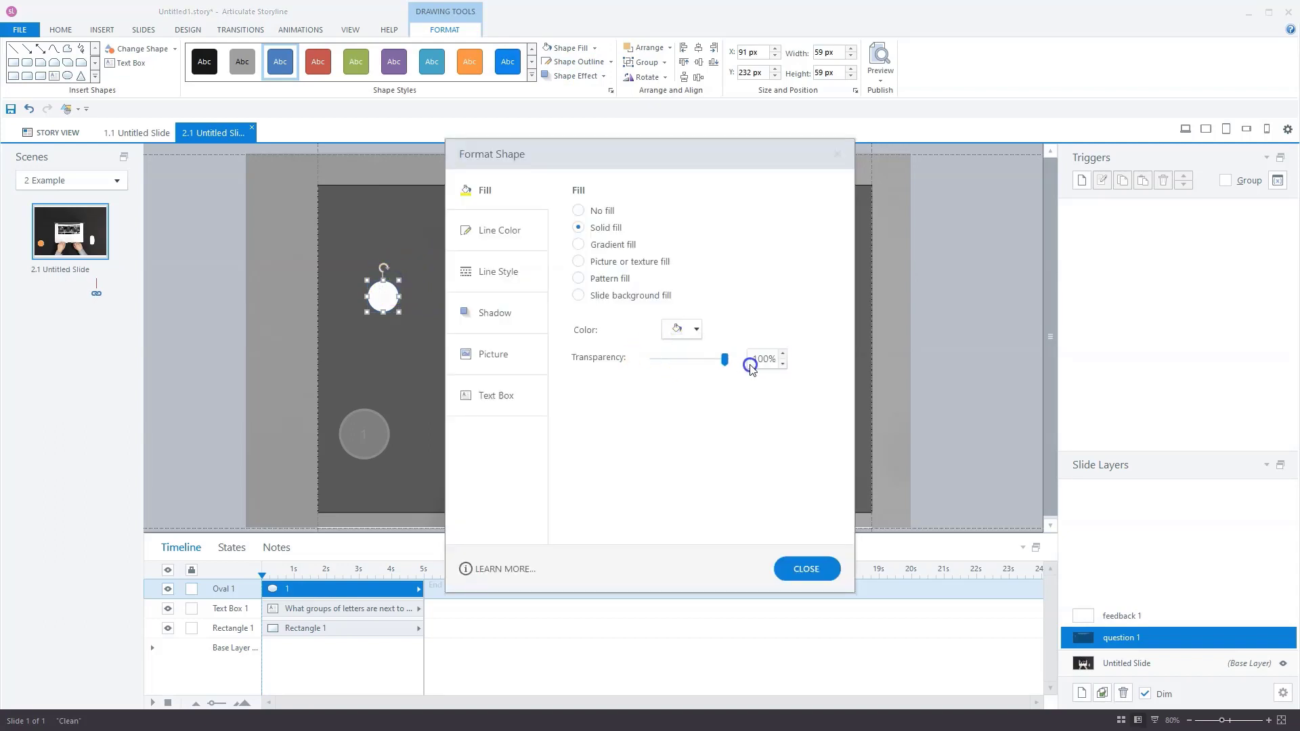
click(806, 569)
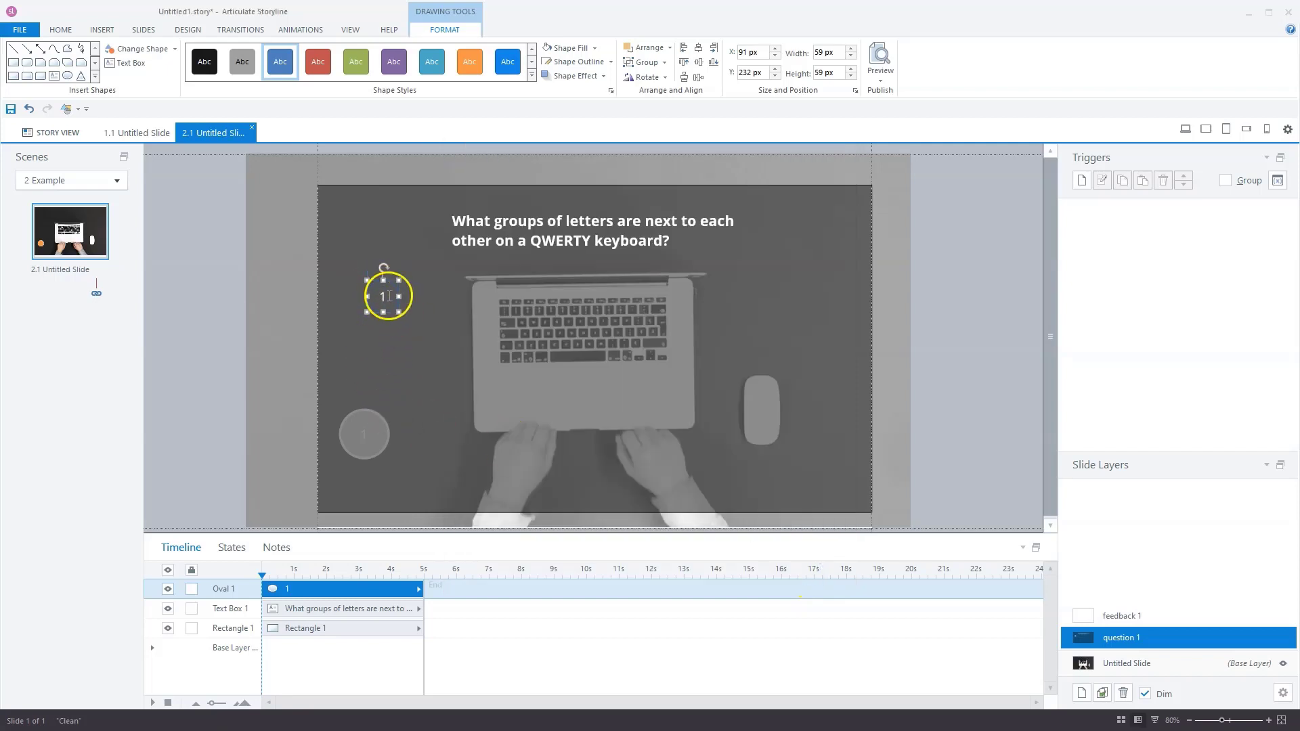
- Make the circle's outline white and heavier, and format its number 1 in bold
click(613, 62)
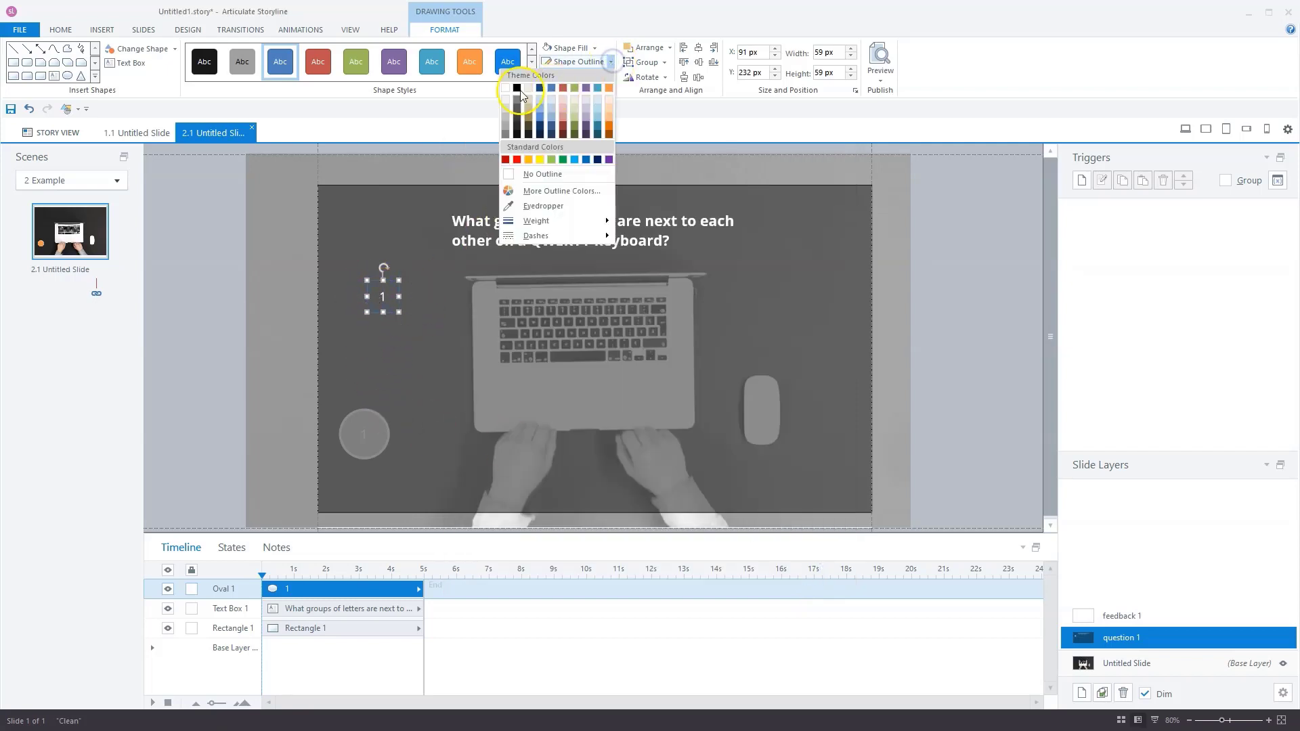
click(505, 87)
click(612, 63)
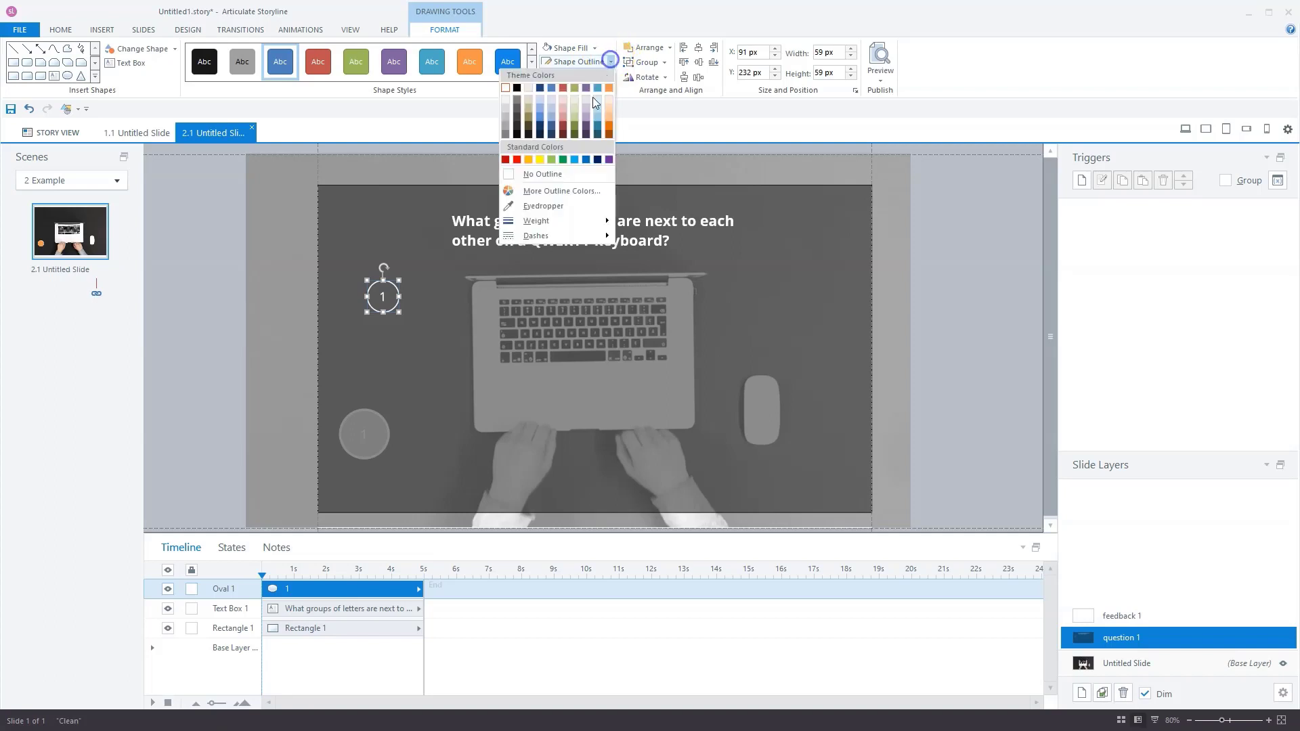
mouse_move(542, 218)
click(448, 254)
double_click(386, 299)
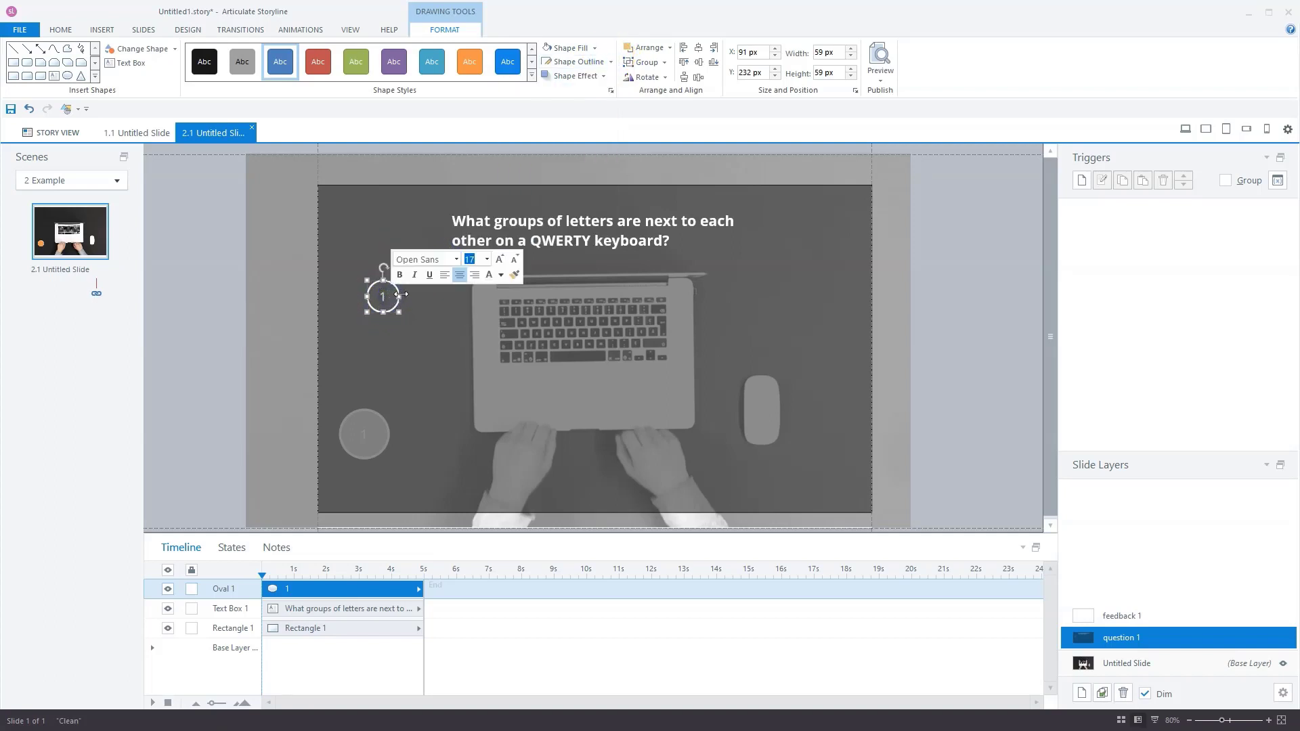
click(399, 277)
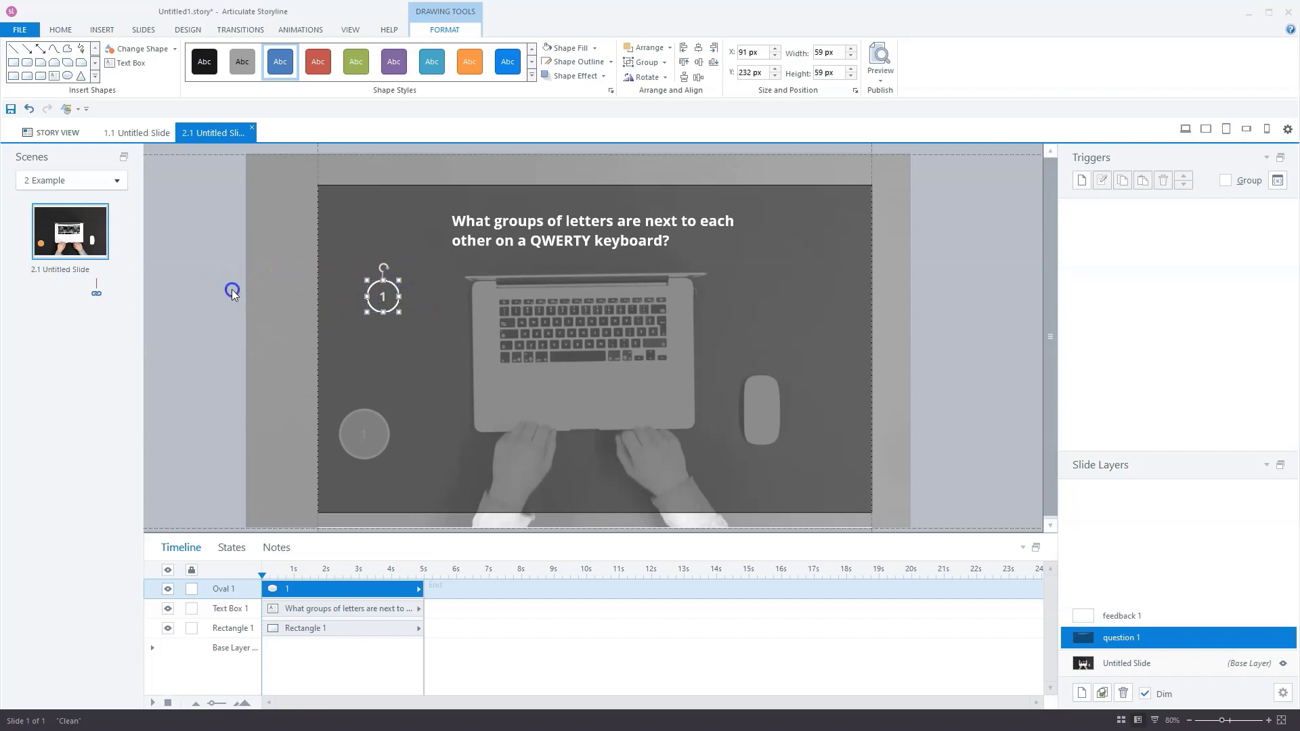
drag(389, 290, 359, 428)
- Add a new state named Selected to the 1 circle
key(Escape)
click(232, 550)
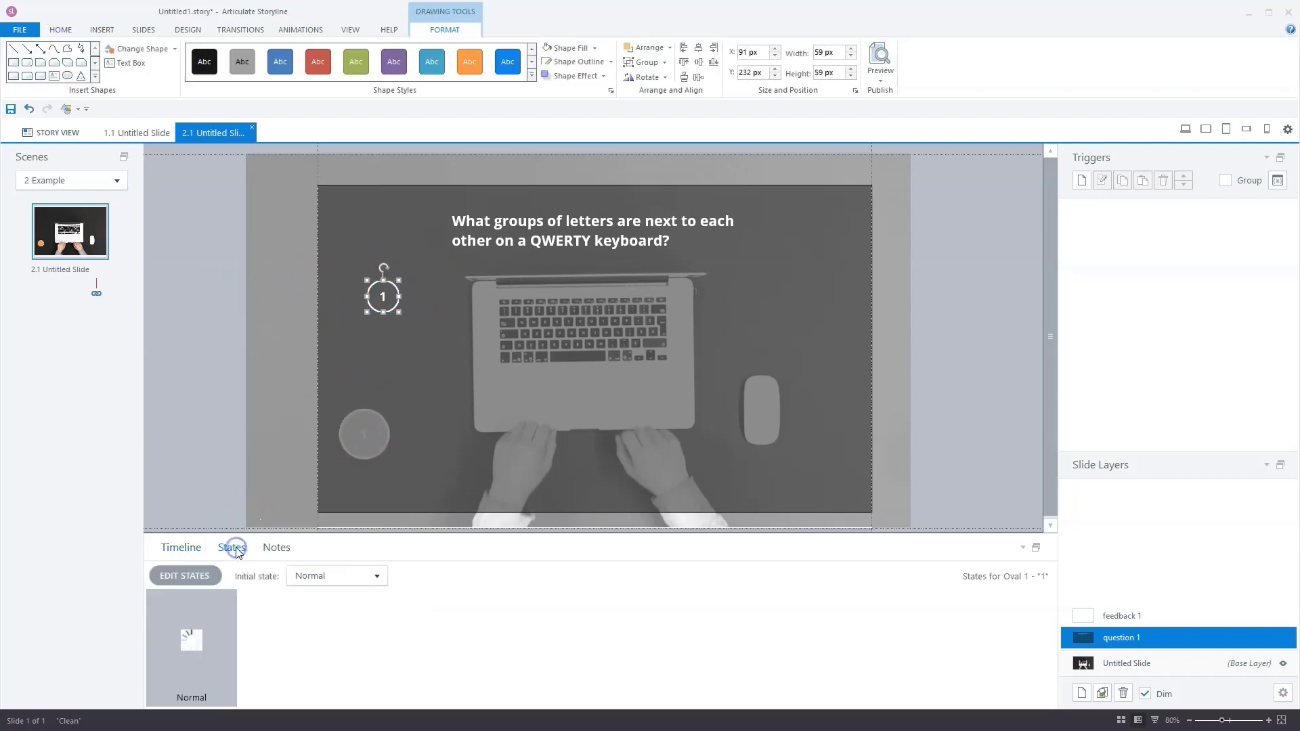
click(197, 577)
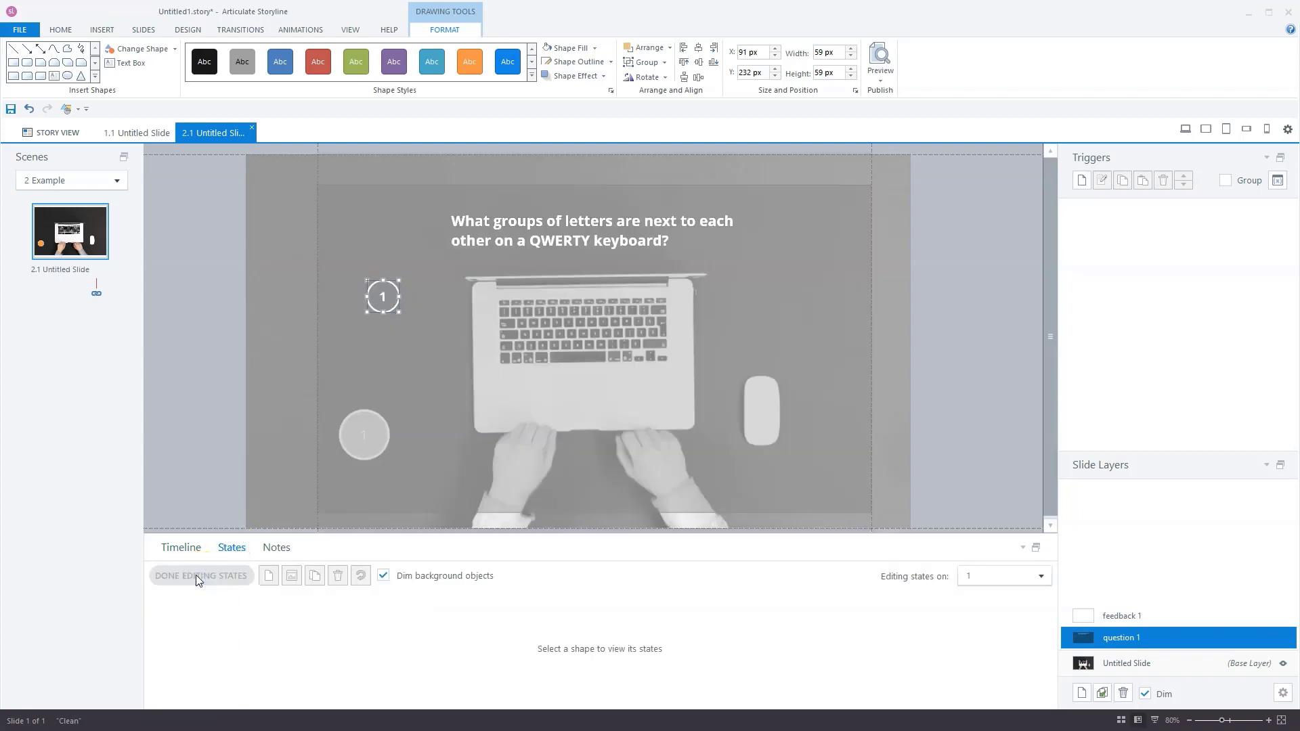
click(271, 576)
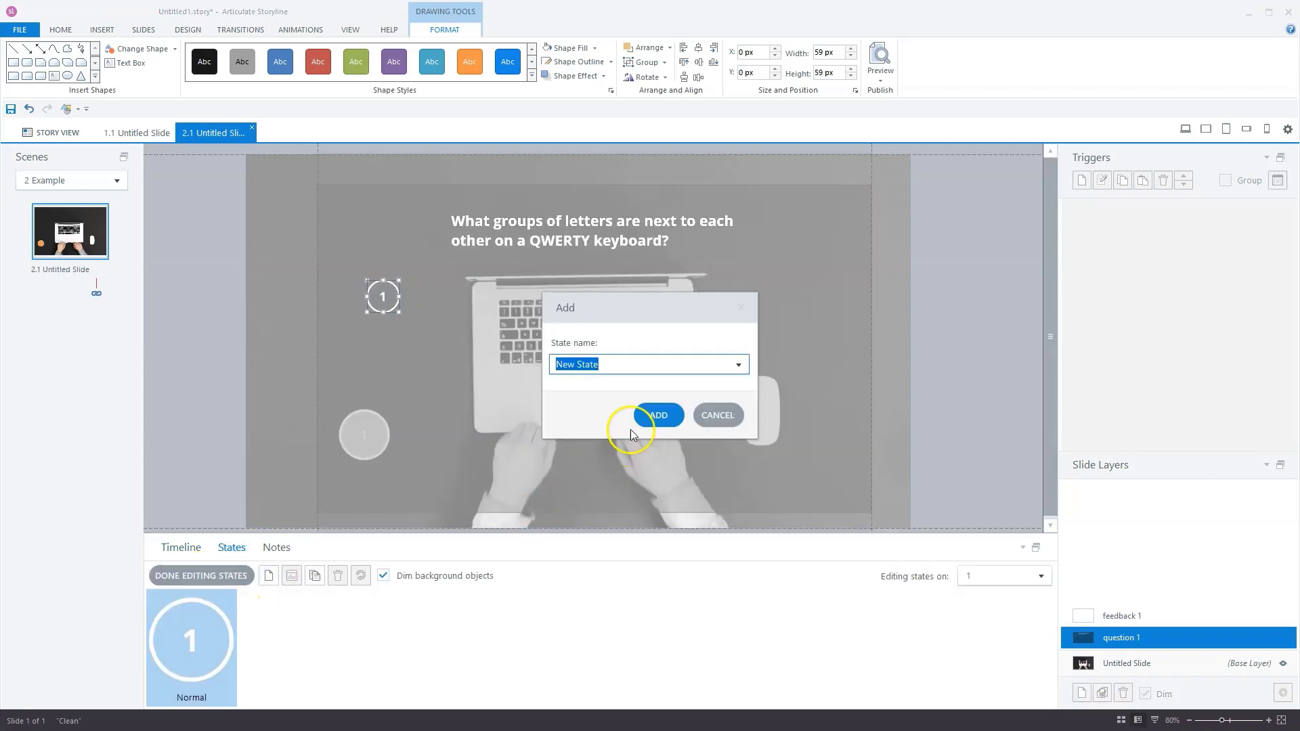
click(739, 365)
click(649, 450)
click(660, 413)
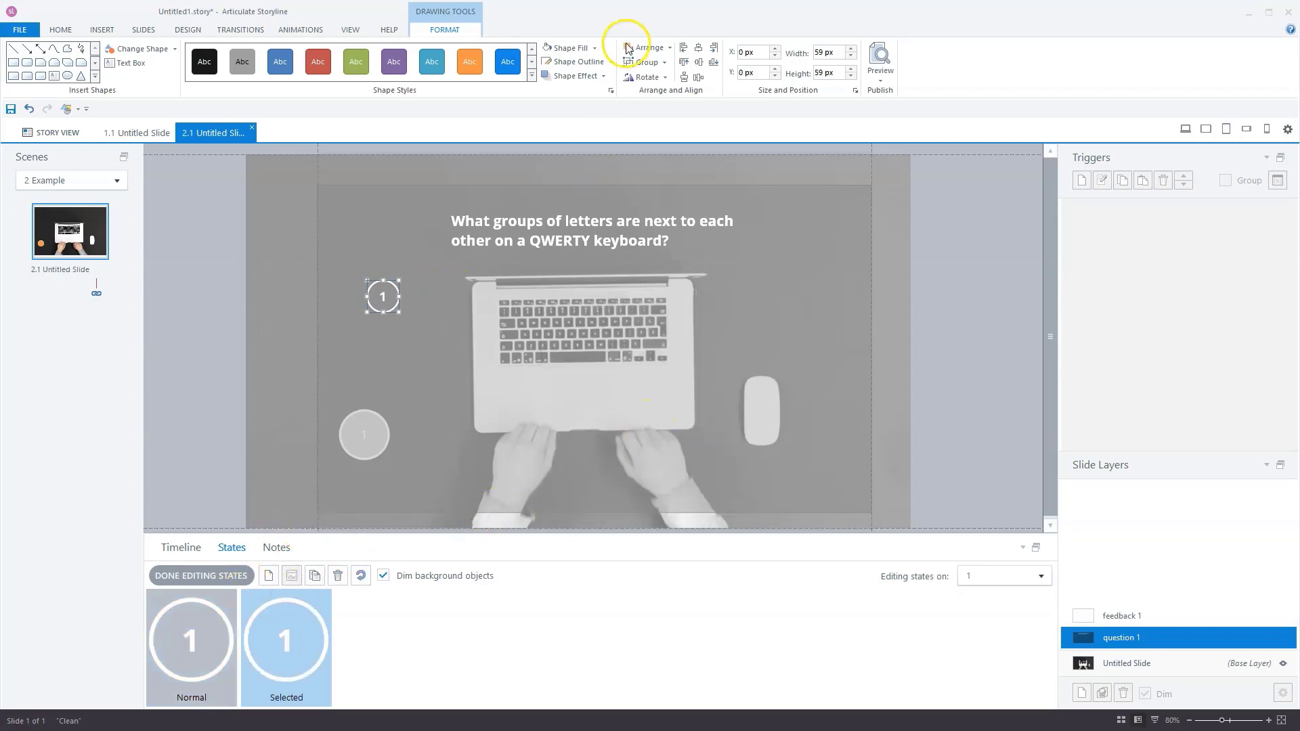
- Style the Selected state blue with a 3 px white outline and blue fill
click(516, 62)
click(577, 61)
mouse_move(542, 221)
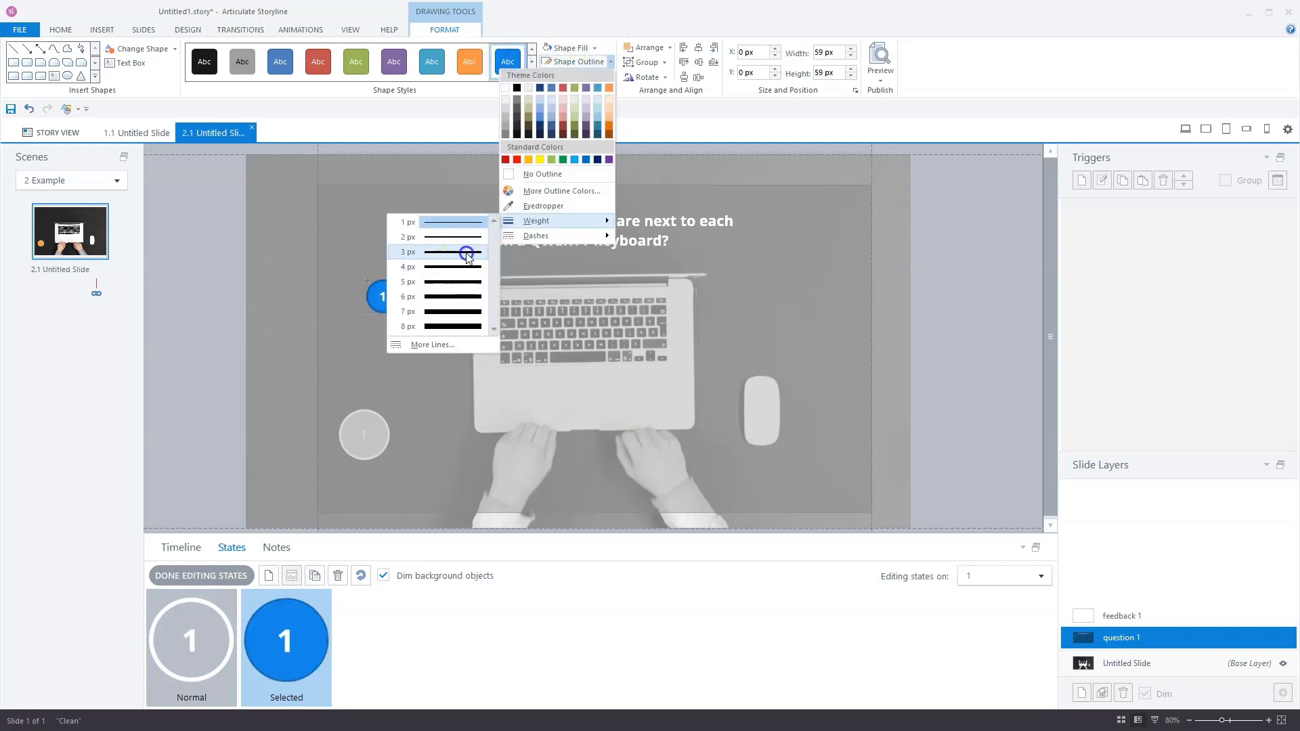
click(467, 252)
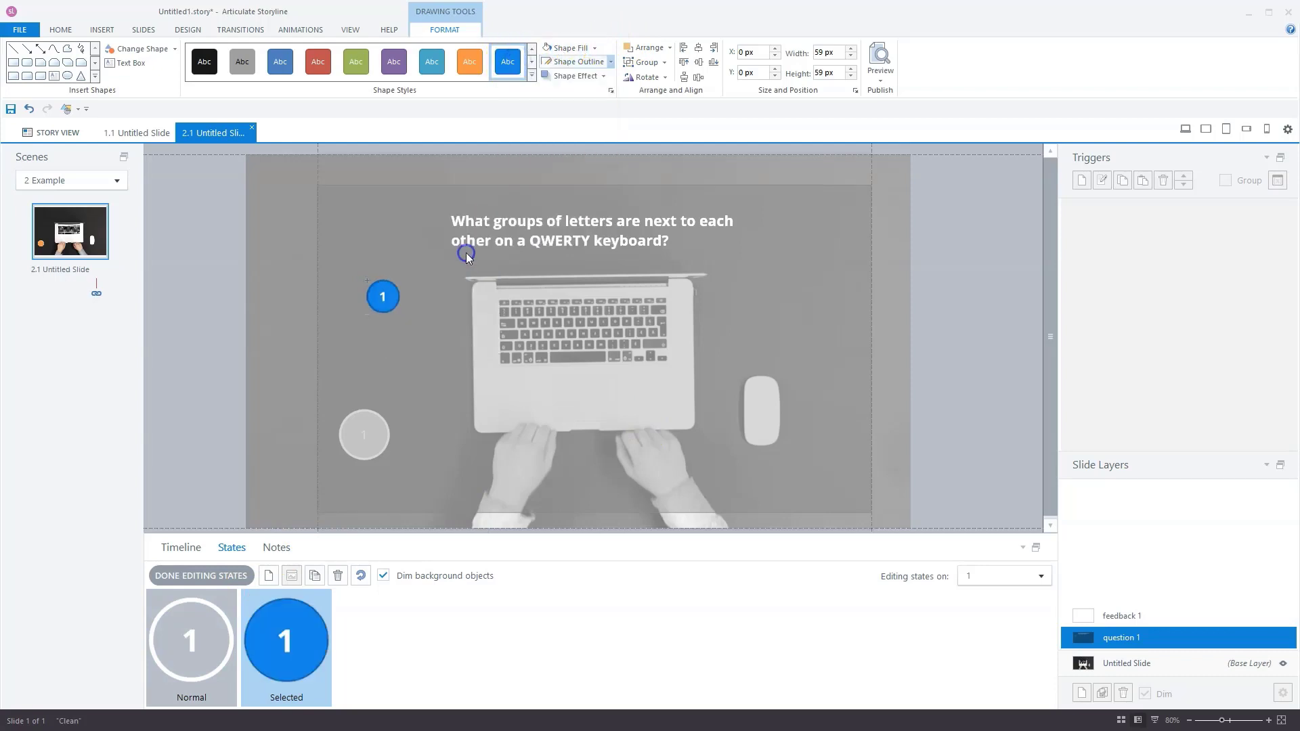
click(609, 63)
click(509, 90)
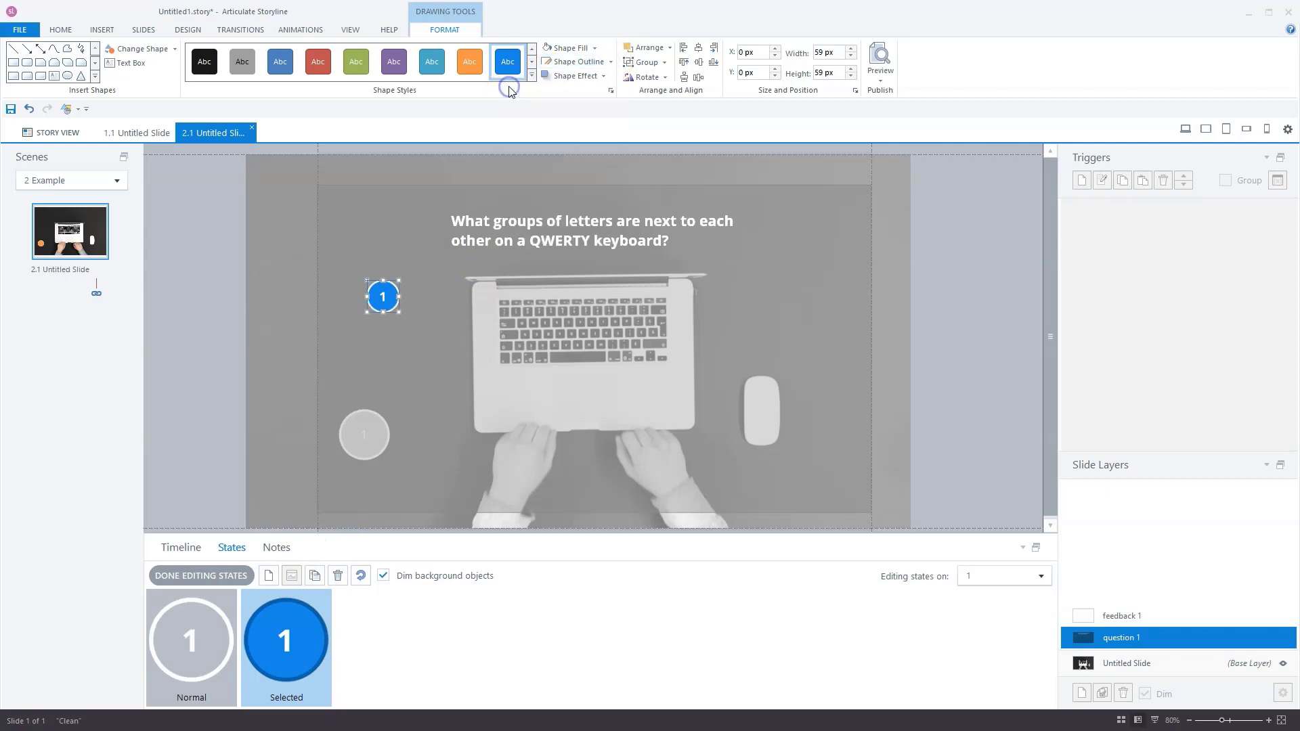
click(573, 48)
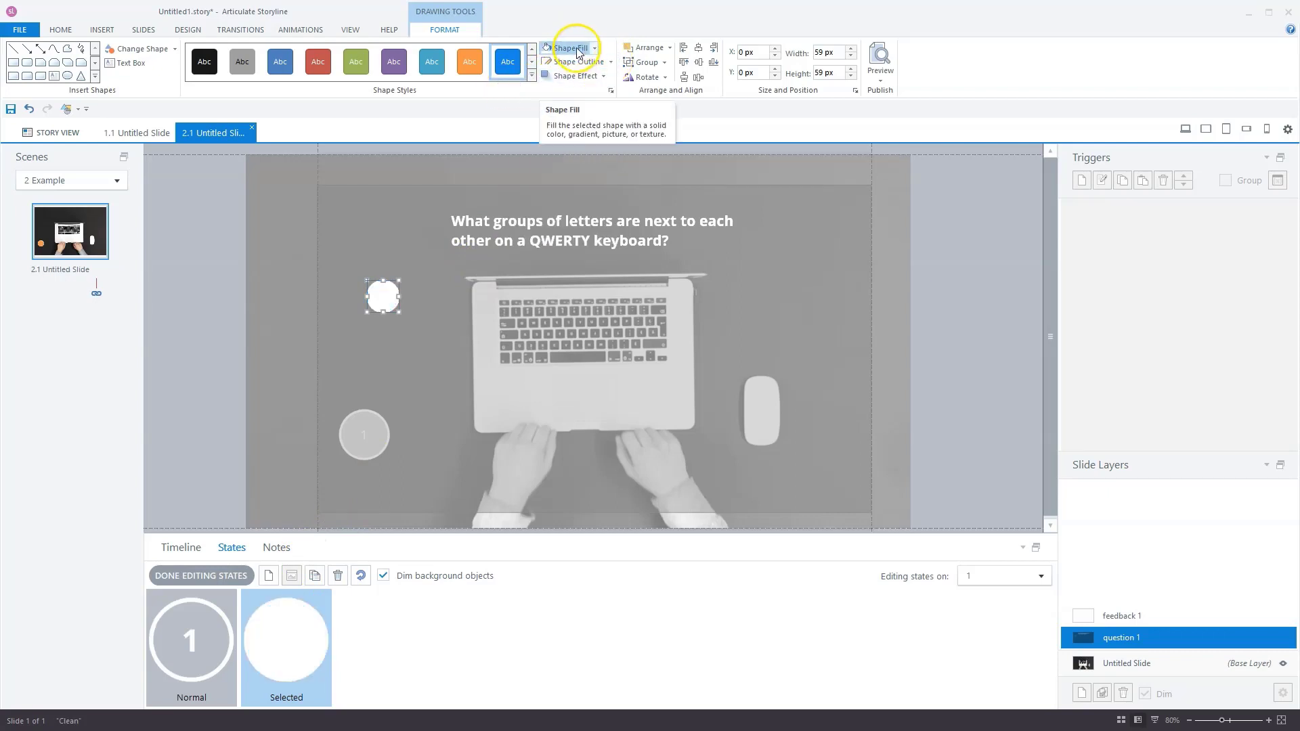
click(595, 49)
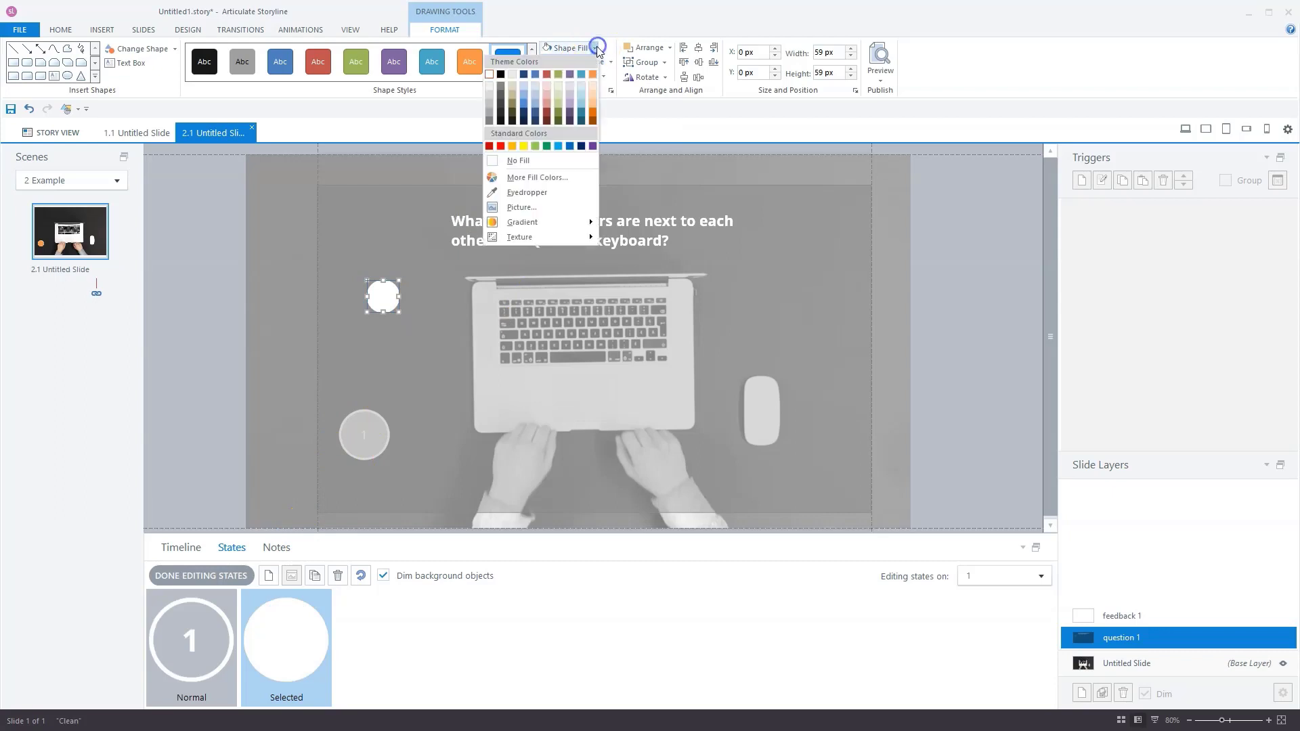
click(535, 75)
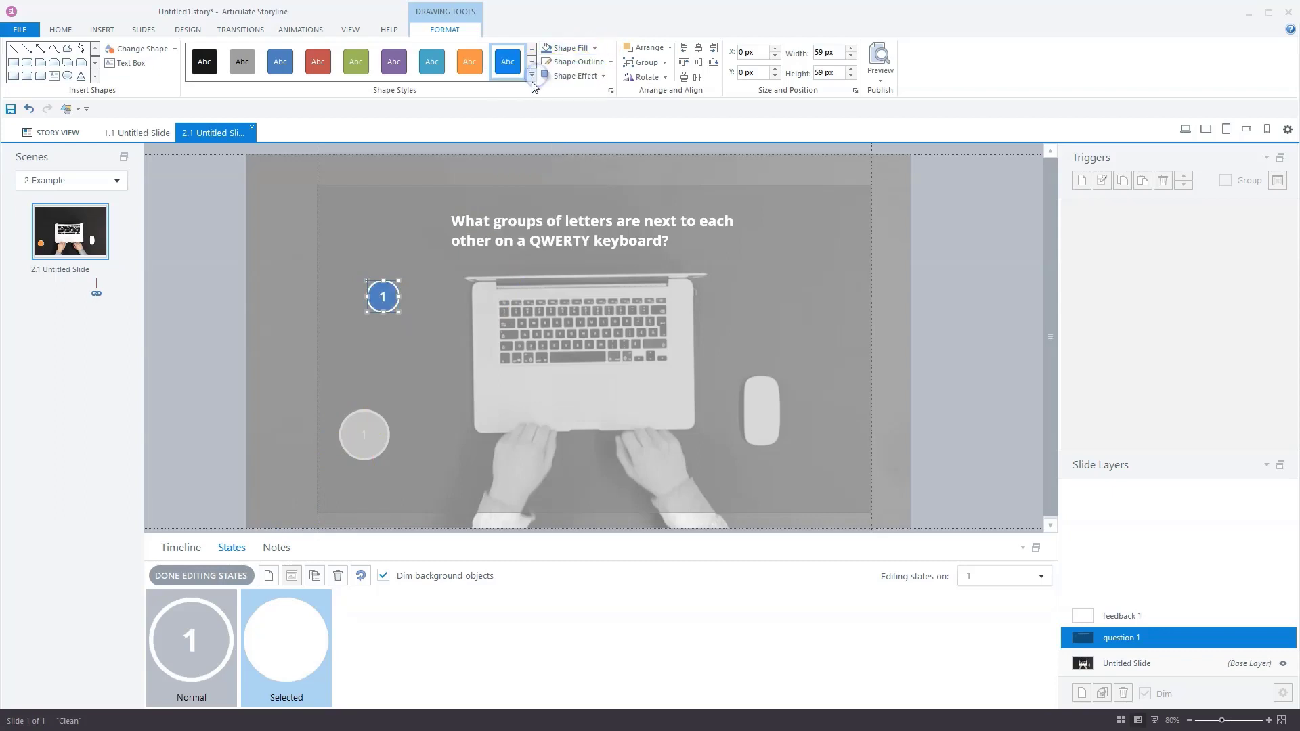
click(197, 575)
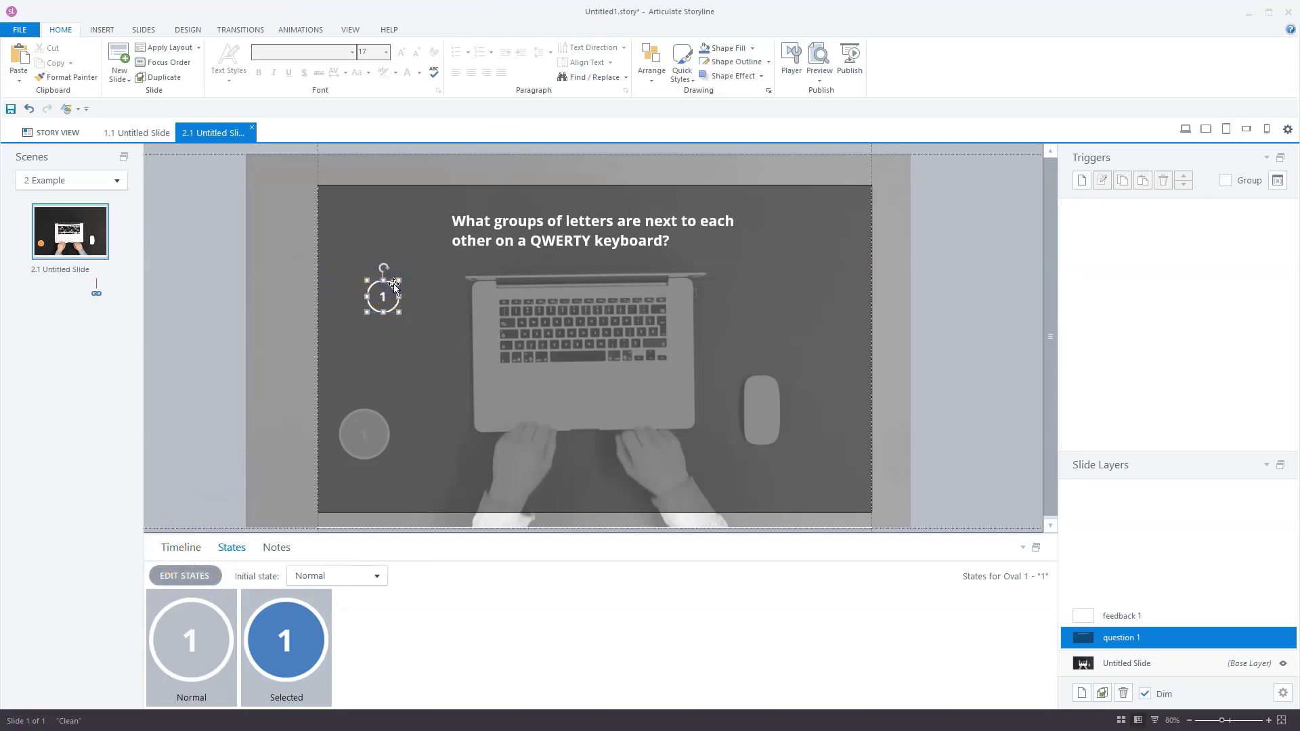
- Copy the circle into circles 2–4 and paste the ASDFG, ZXCVB, YUIOP and GHJKL labels beside them
drag(396, 288, 391, 329)
drag(391, 332, 391, 417)
click(619, 352)
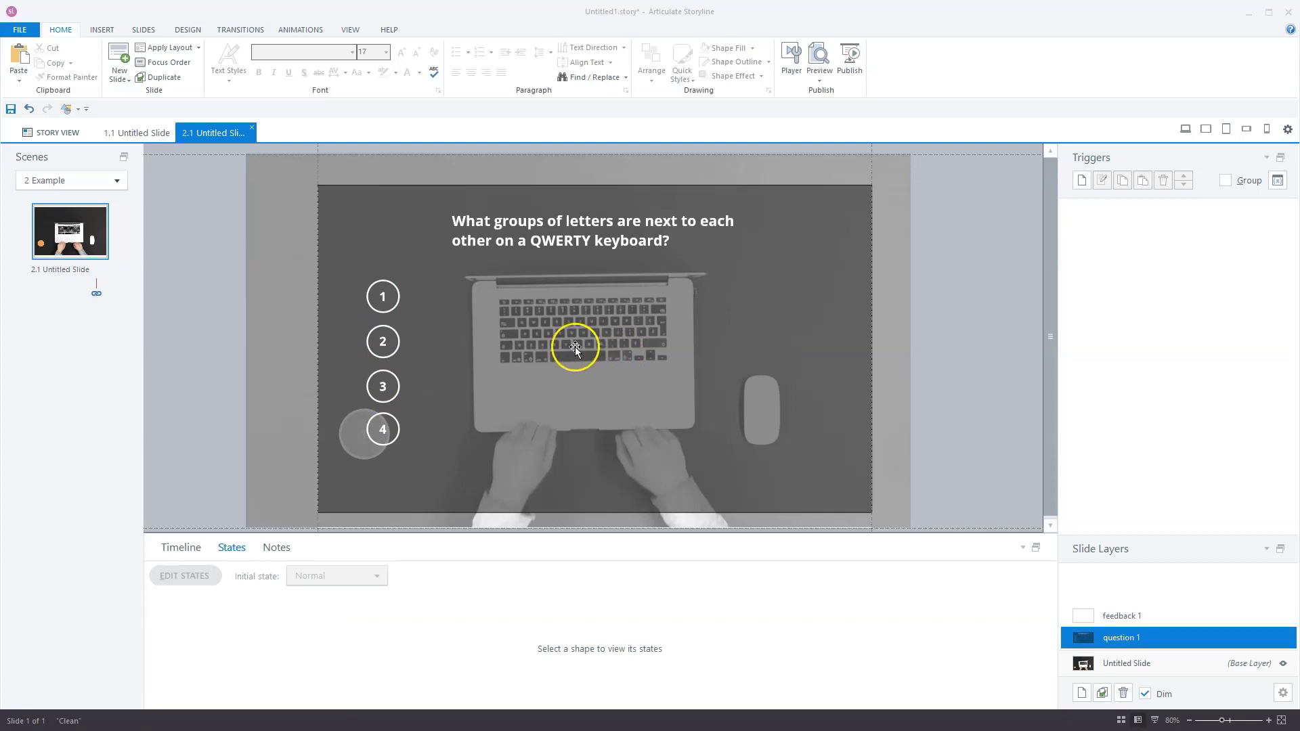
key(ctrl+v)
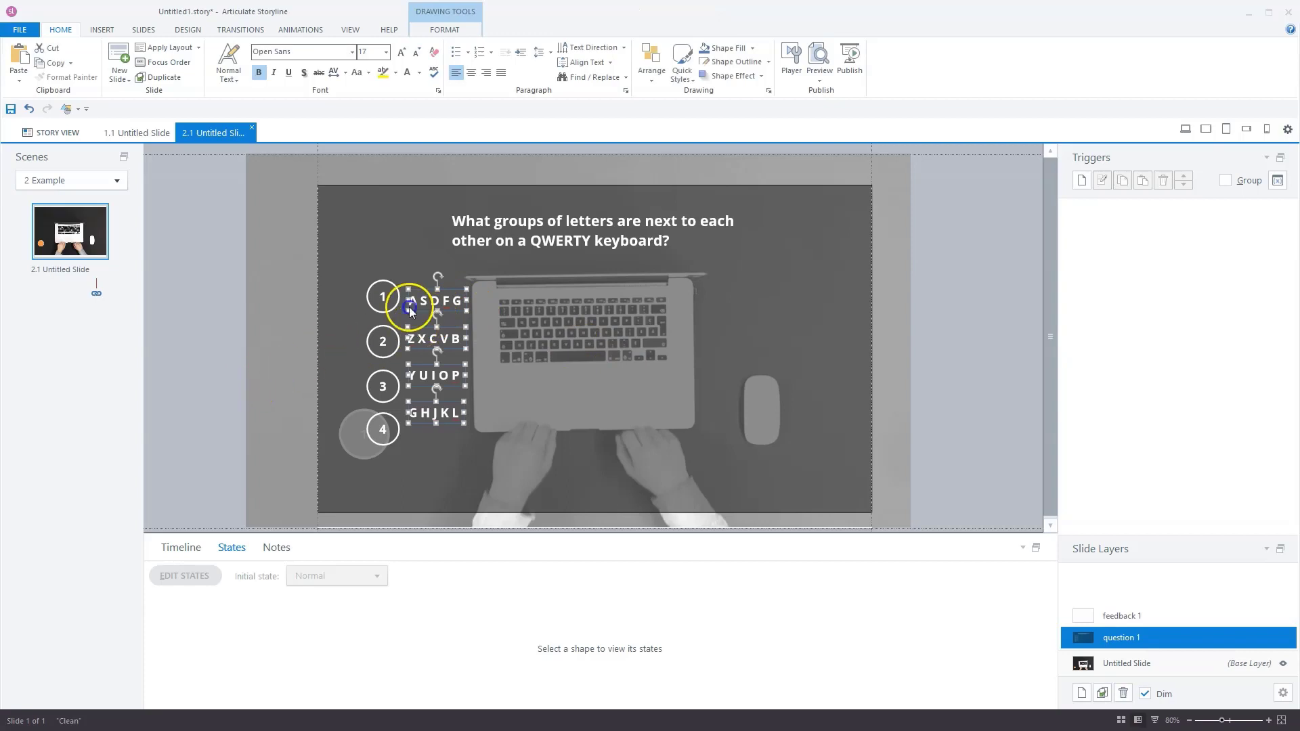
click(444, 297)
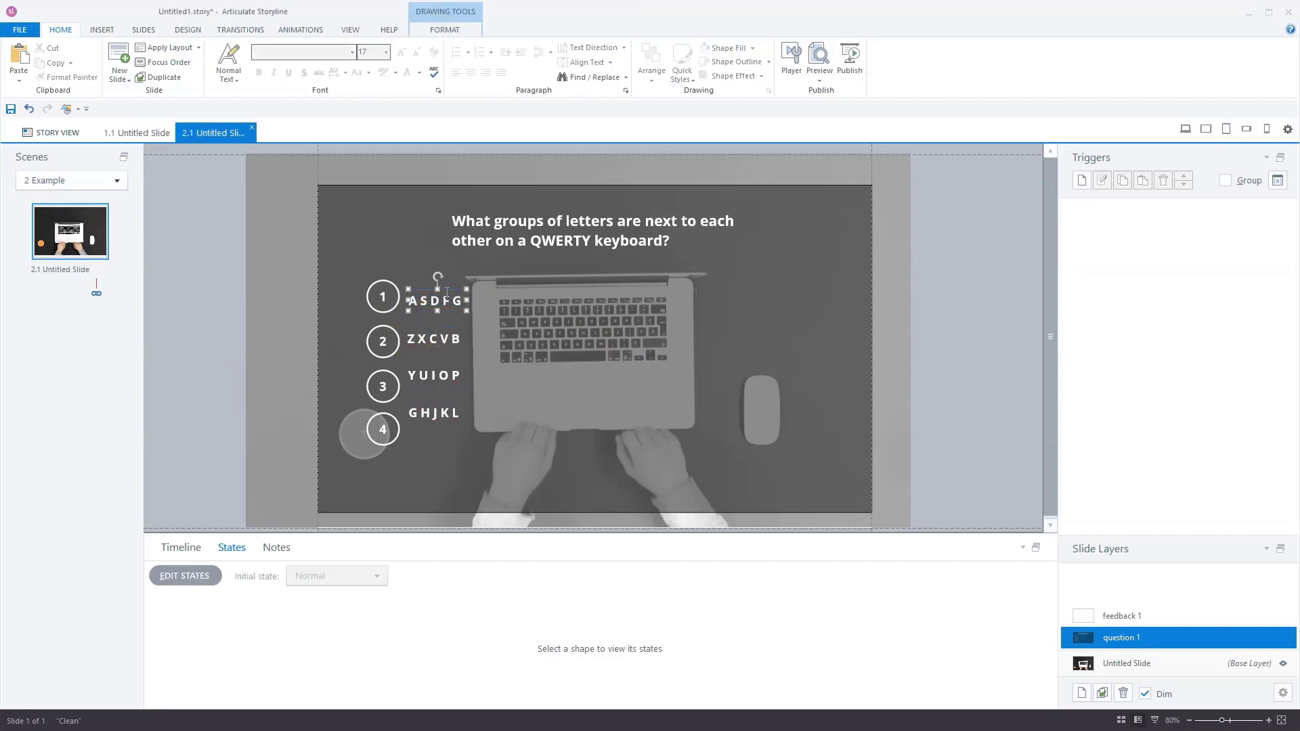
click(791, 405)
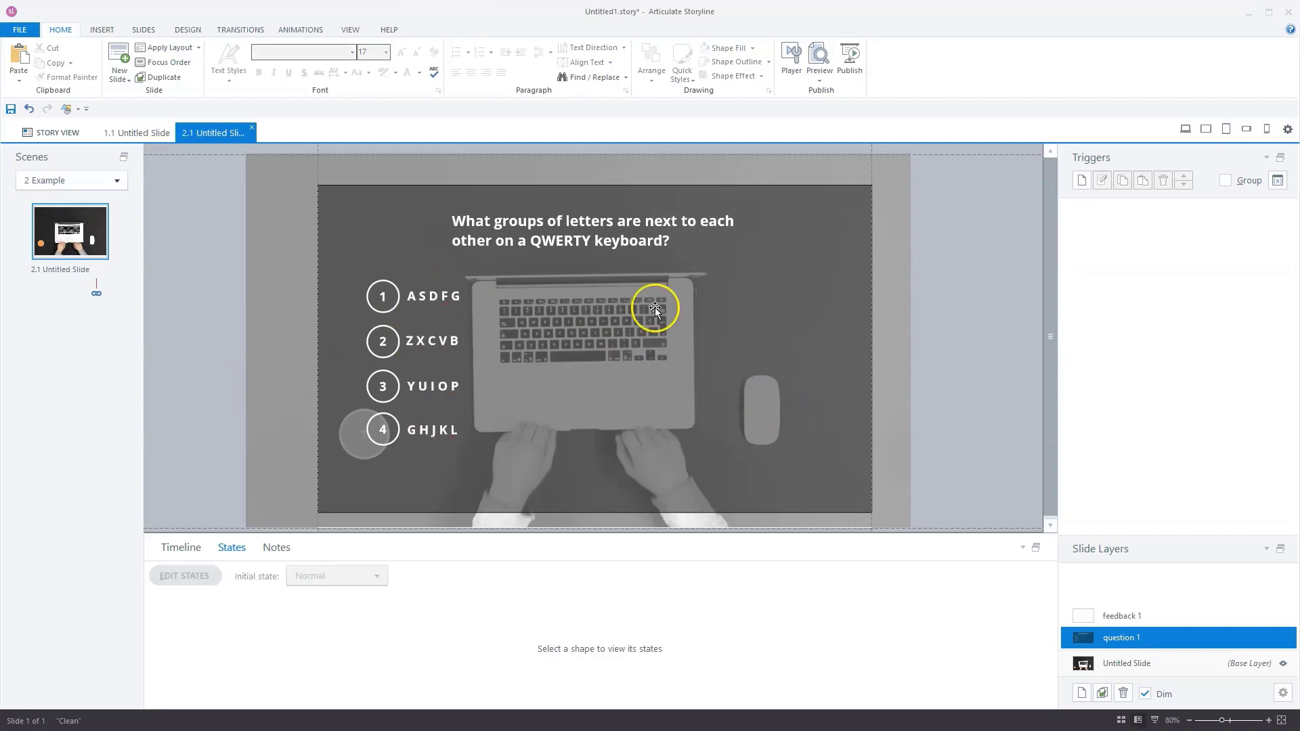
- Draw a rectangle near the bottom centre of the slide, below the four answers
click(98, 30)
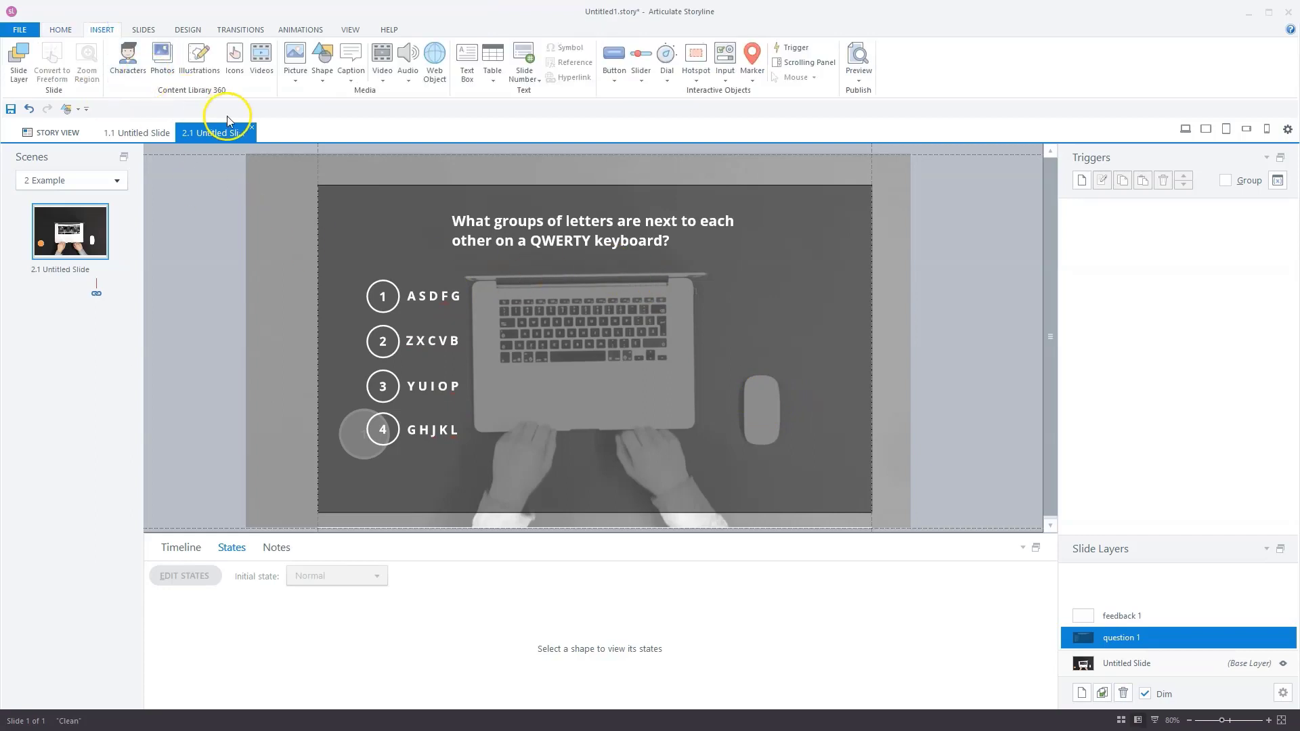
click(322, 80)
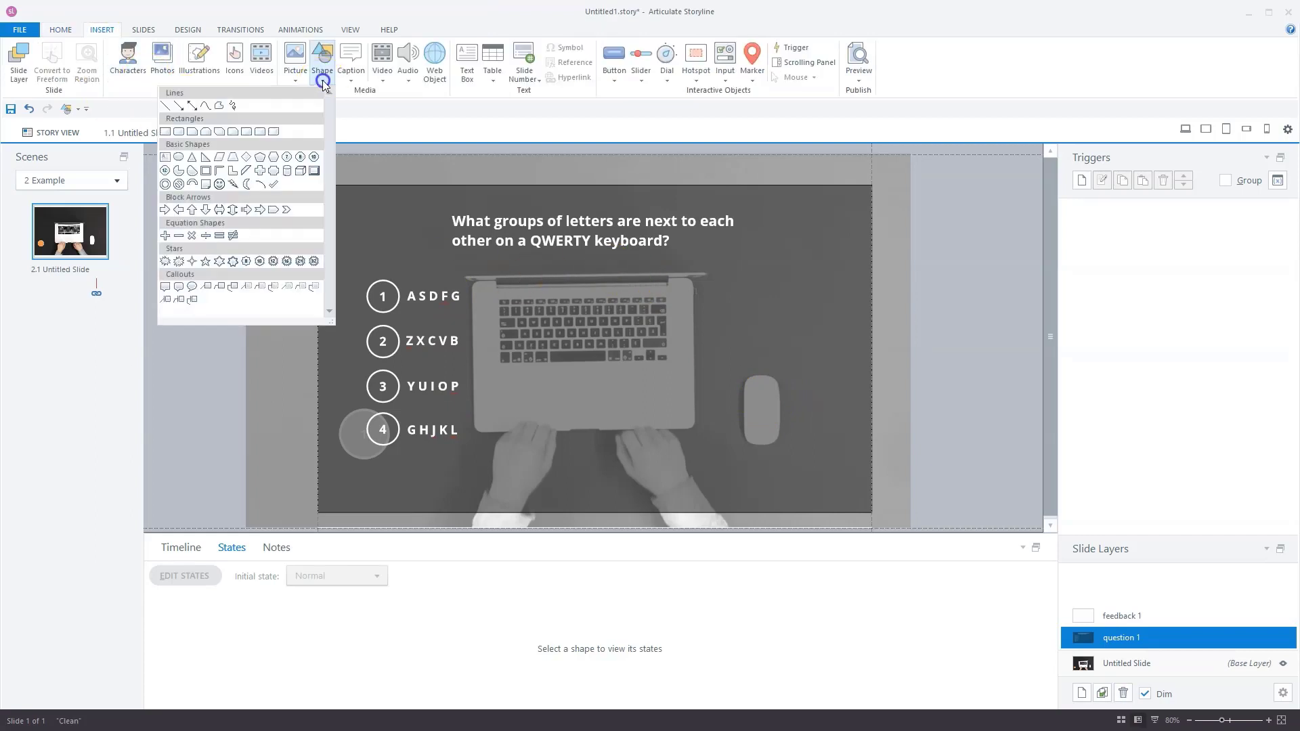
click(179, 132)
drag(506, 457, 679, 485)
click(596, 472)
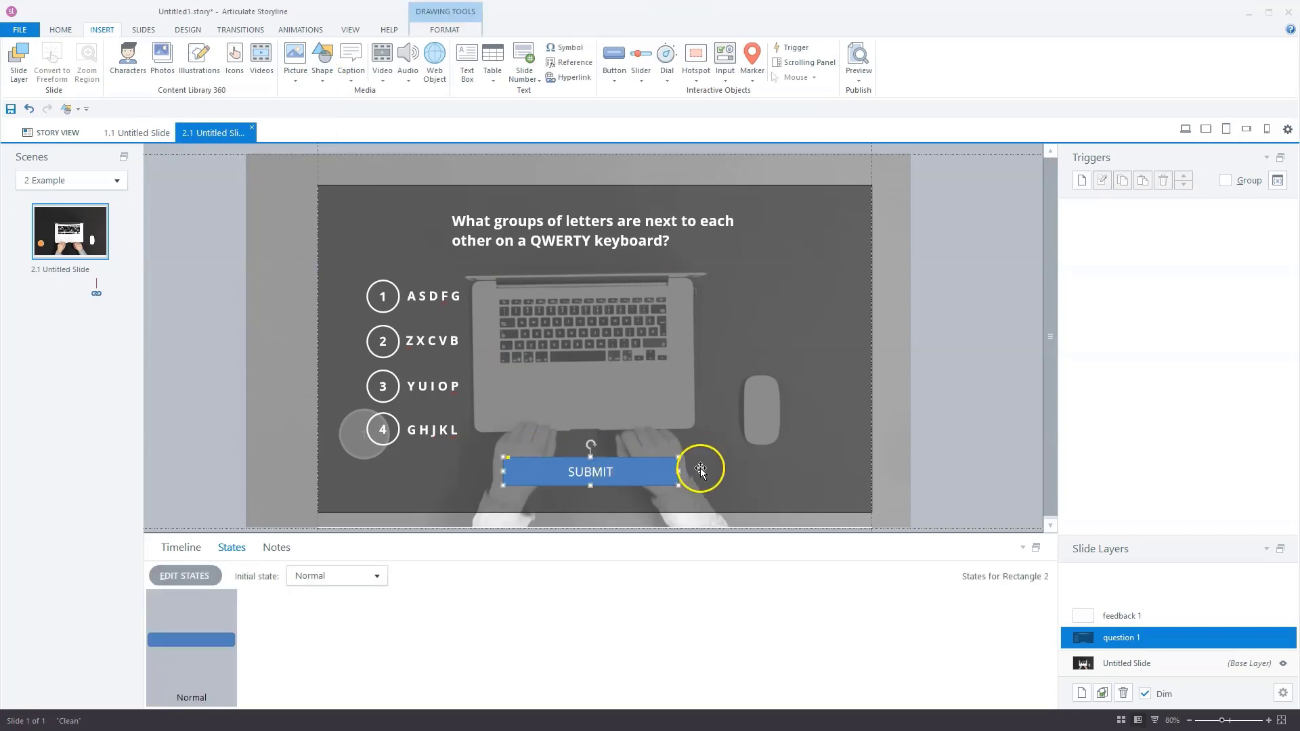
- Format the rectangle with a white fill, a set outline thickness and a transparency value of 140
click(445, 29)
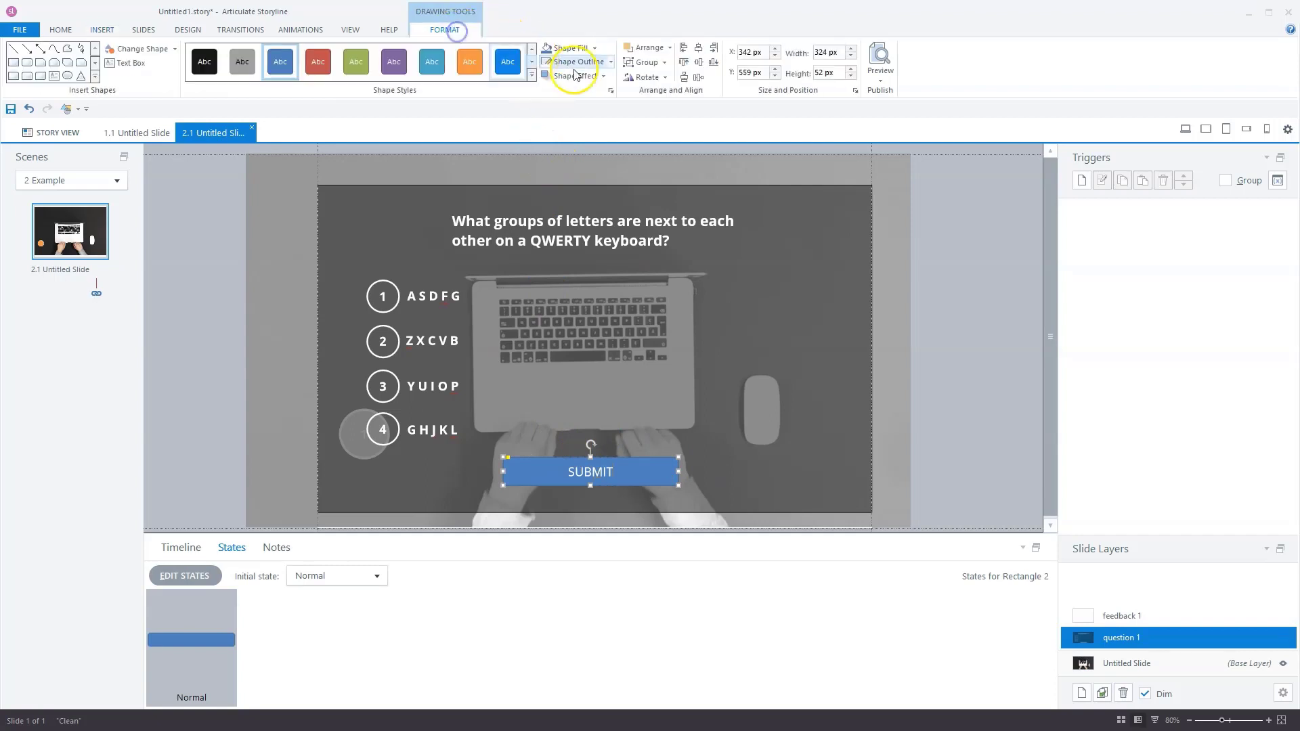
click(572, 48)
click(491, 75)
click(610, 62)
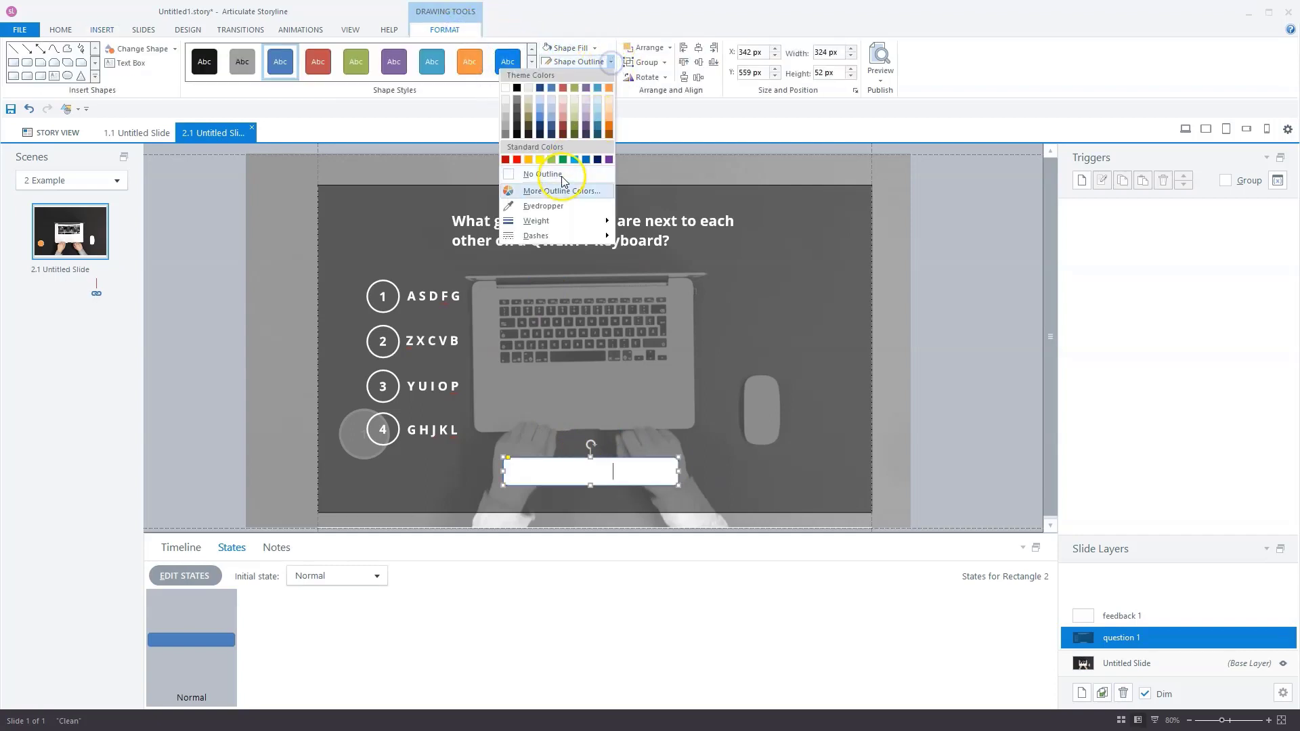
mouse_move(539, 220)
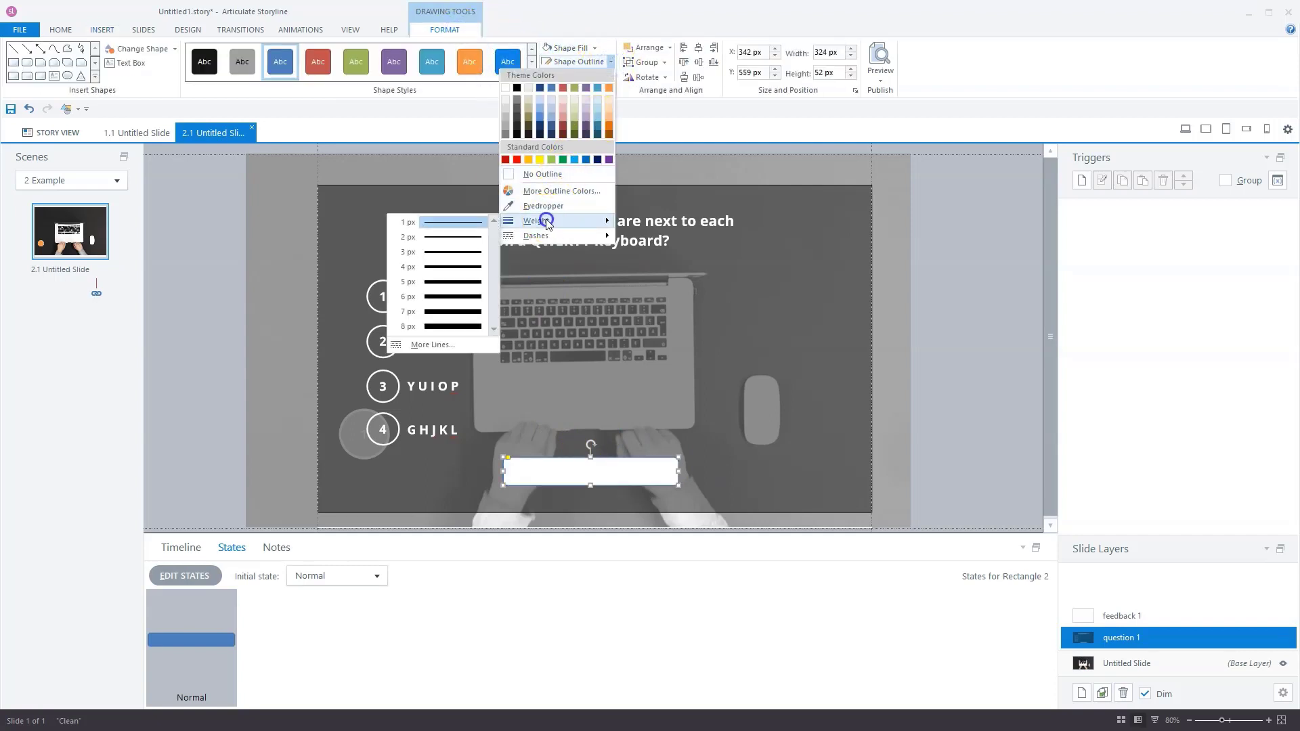
click(455, 267)
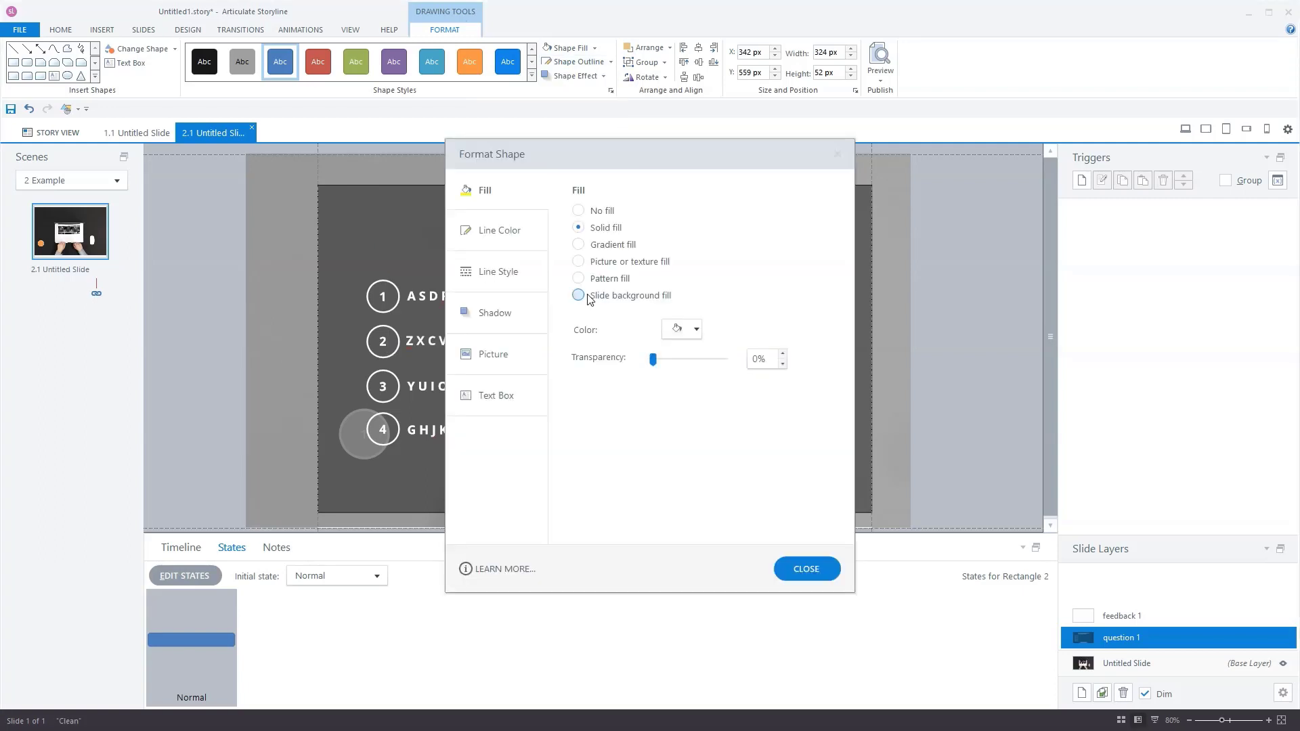
click(740, 359)
text(1400)
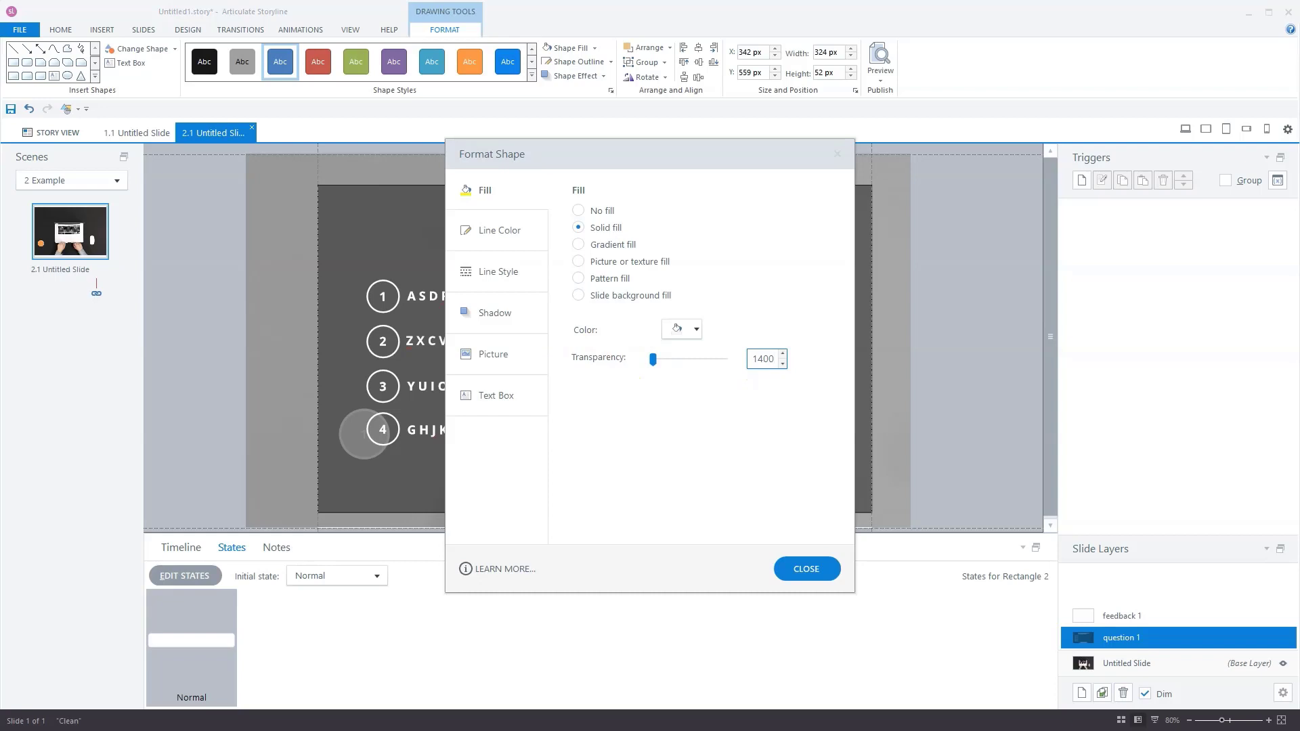
key(Return)
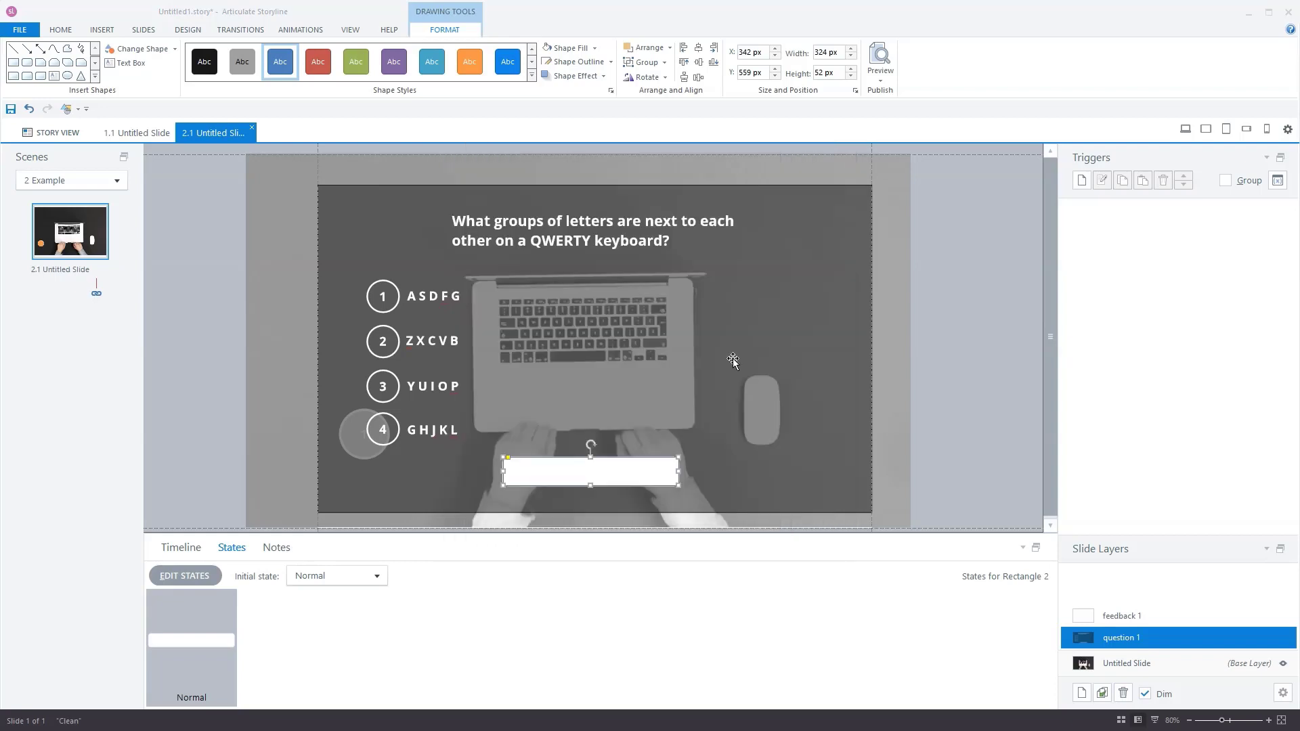
- Finish editing the SUBMIT label and select the whole button shape
click(623, 472)
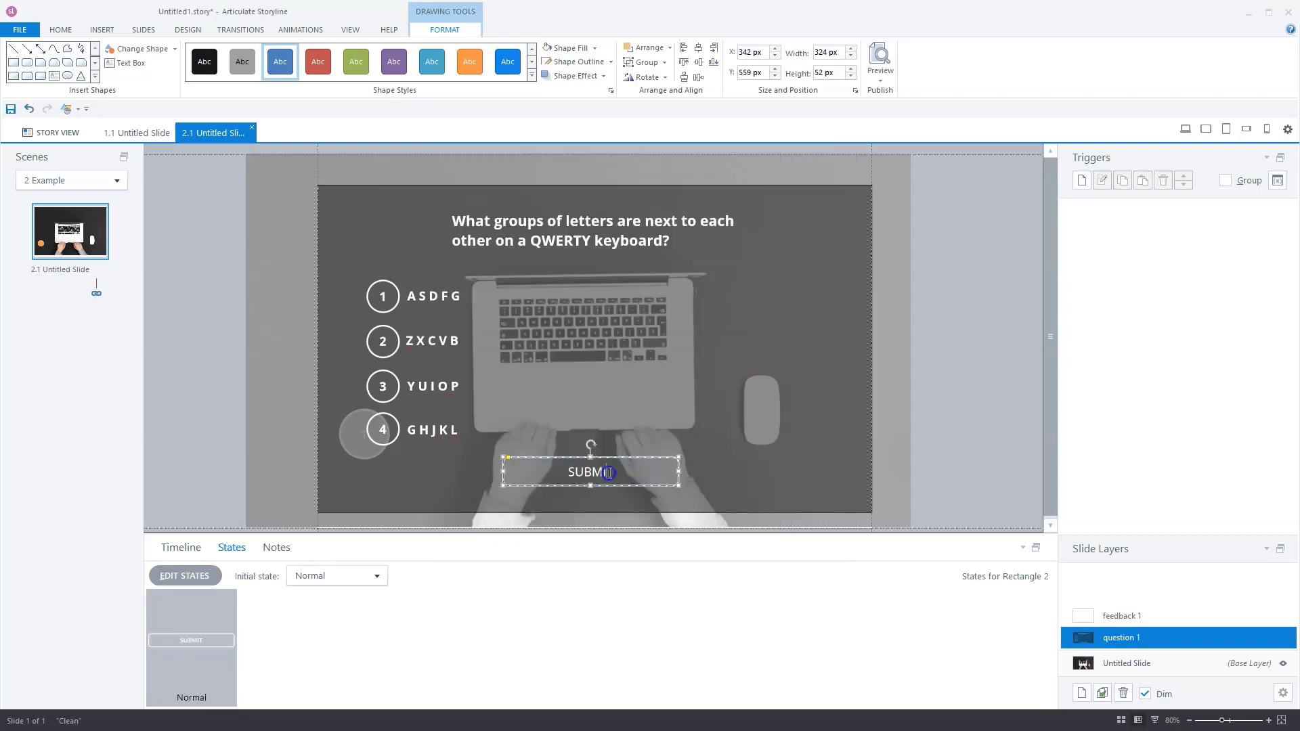
click(560, 473)
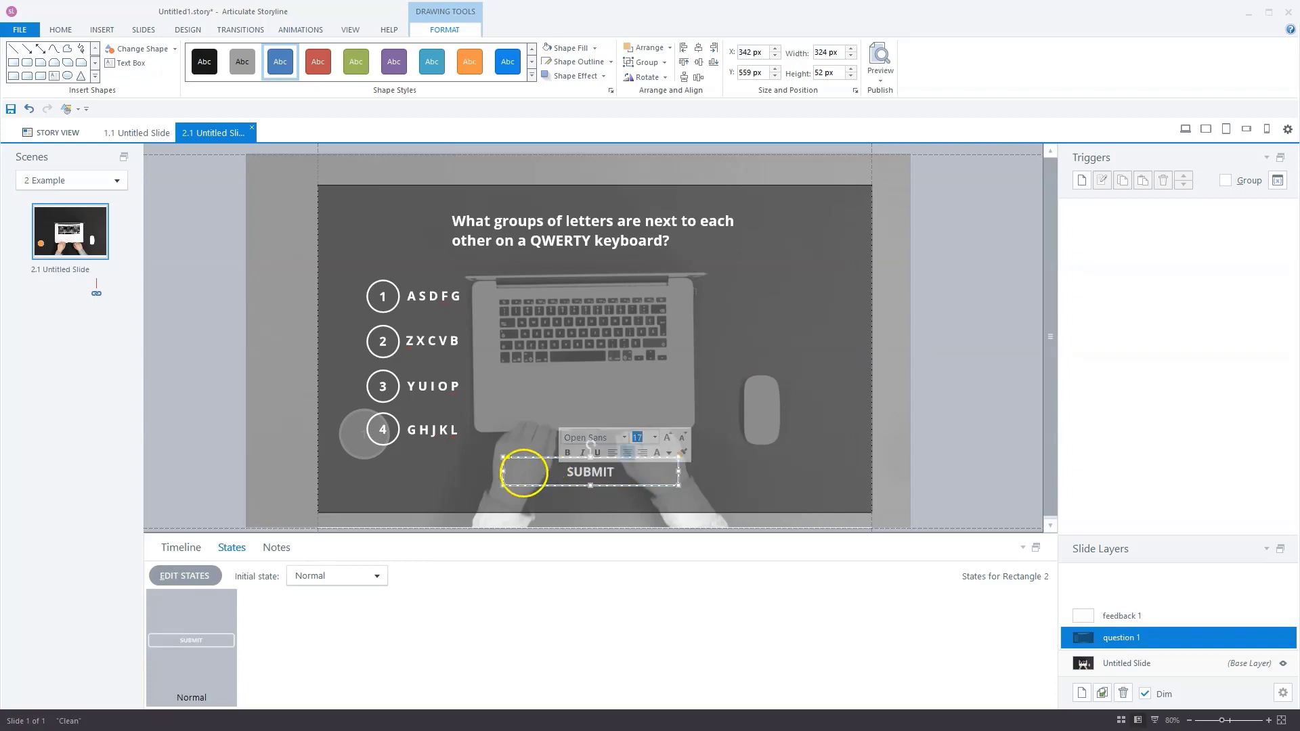
click(519, 457)
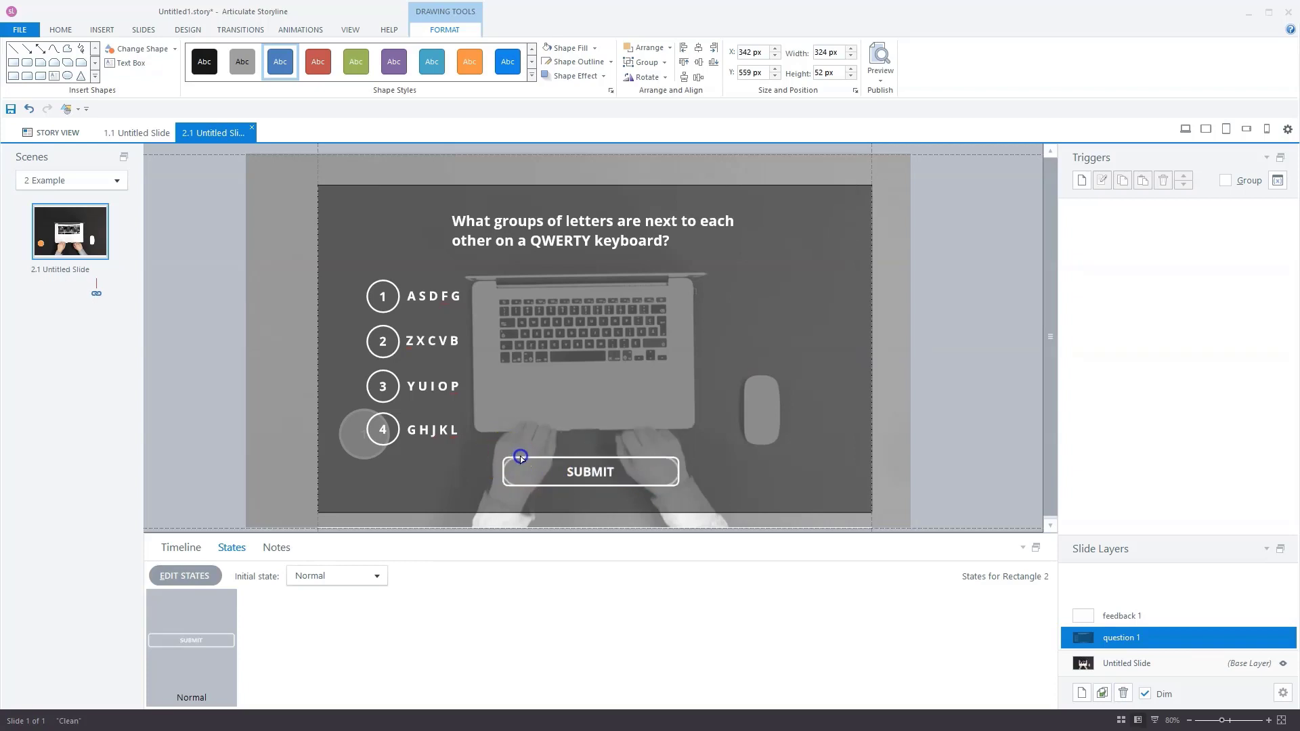
click(520, 463)
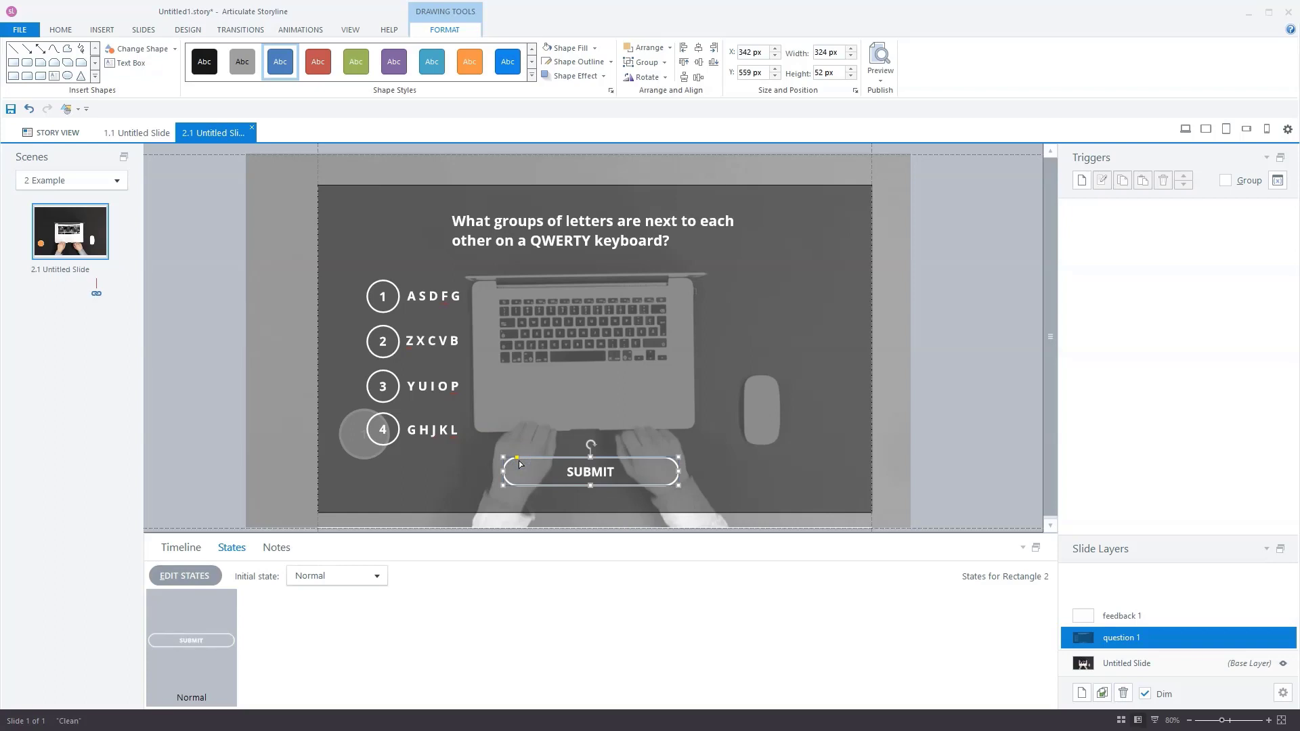
click(951, 420)
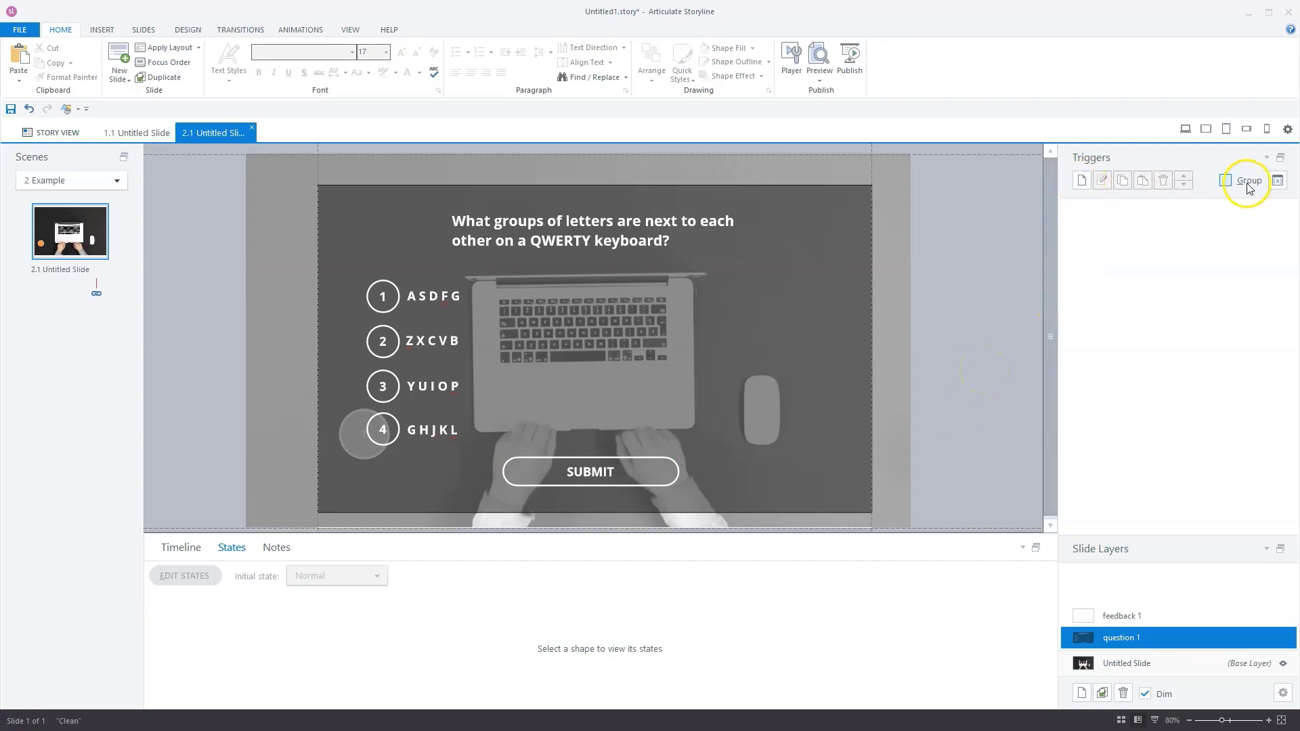
click(1278, 183)
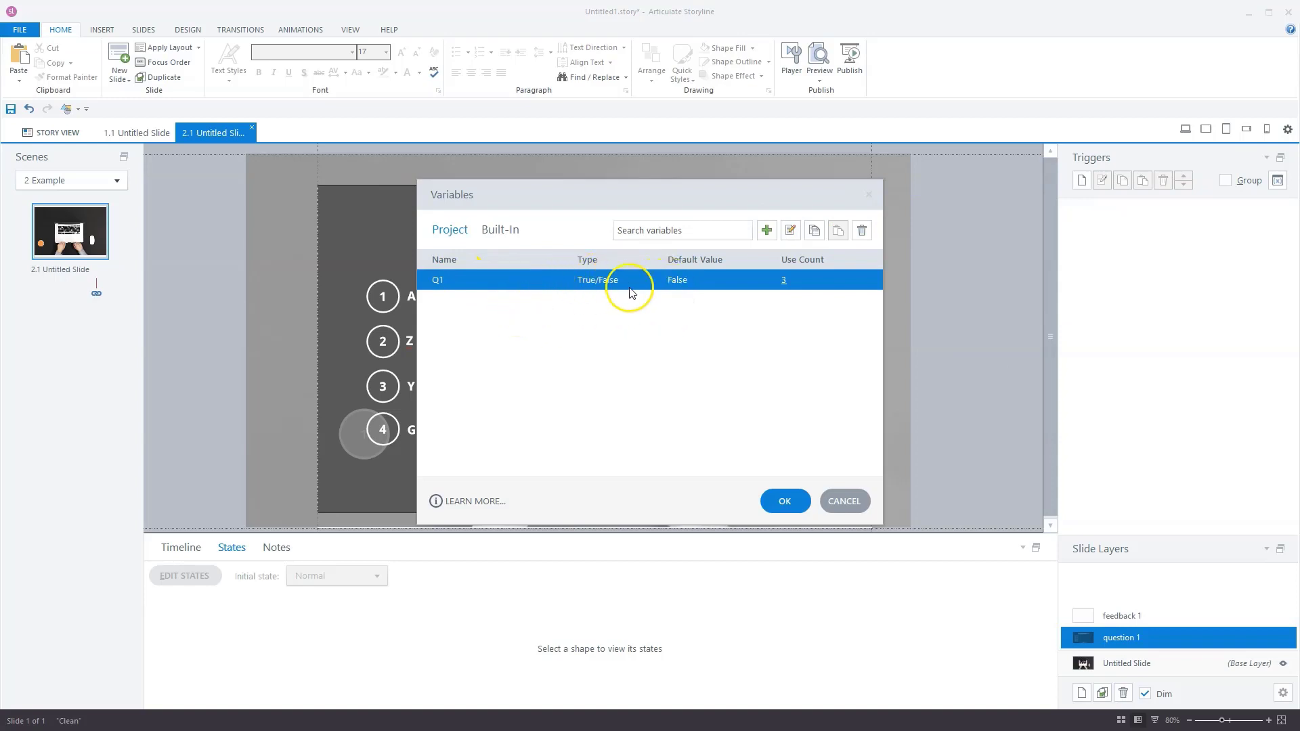
click(767, 232)
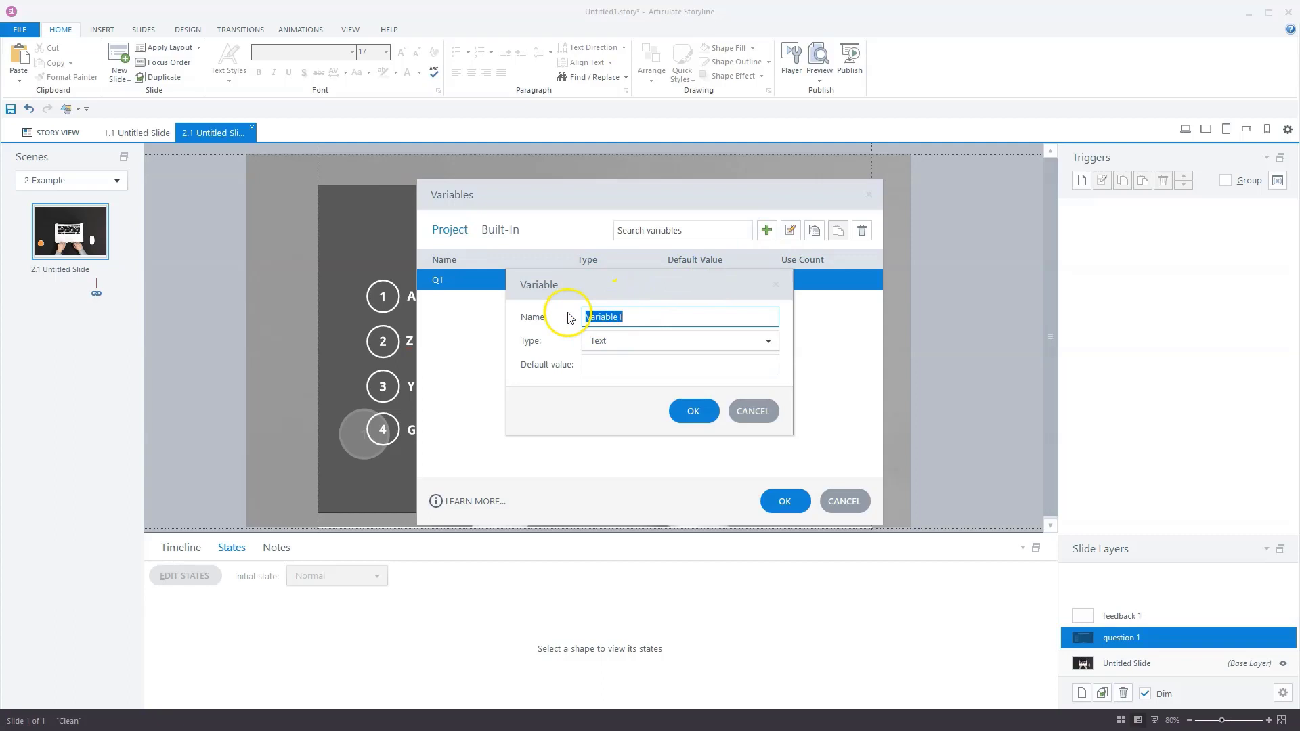
click(625, 341)
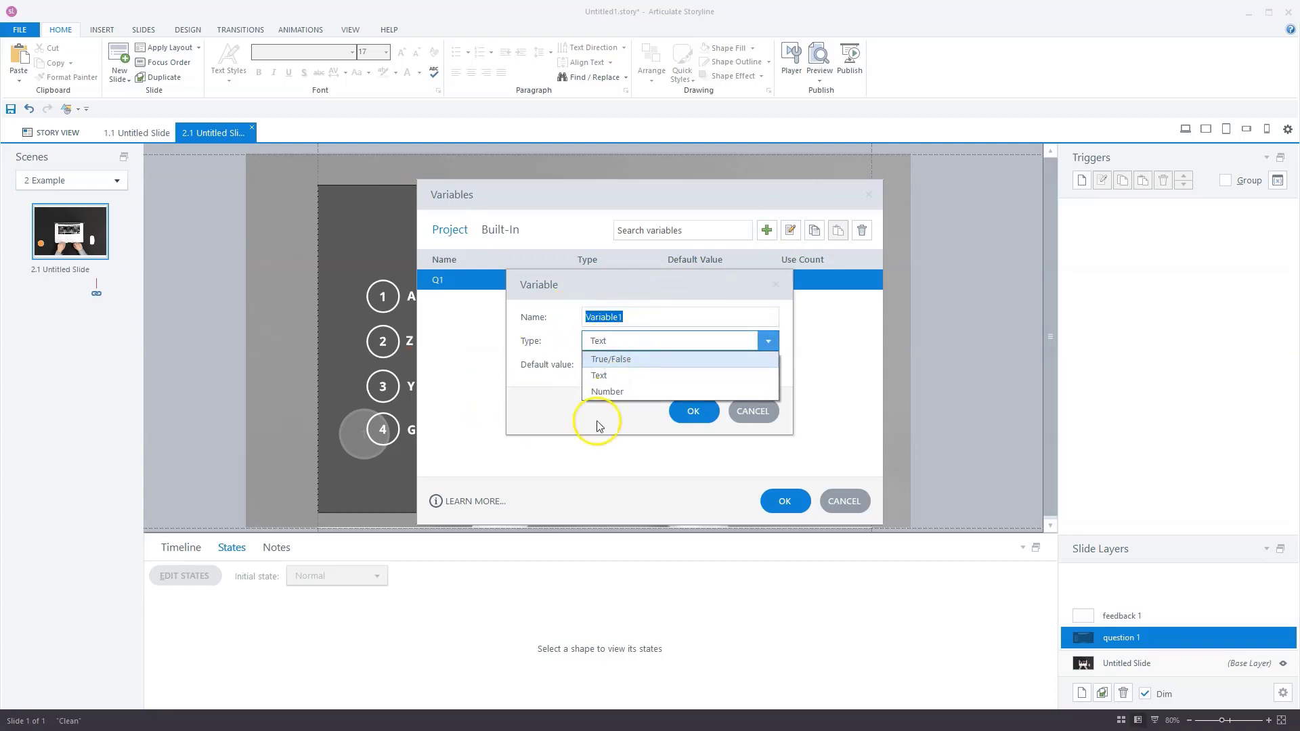
click(627, 413)
click(749, 408)
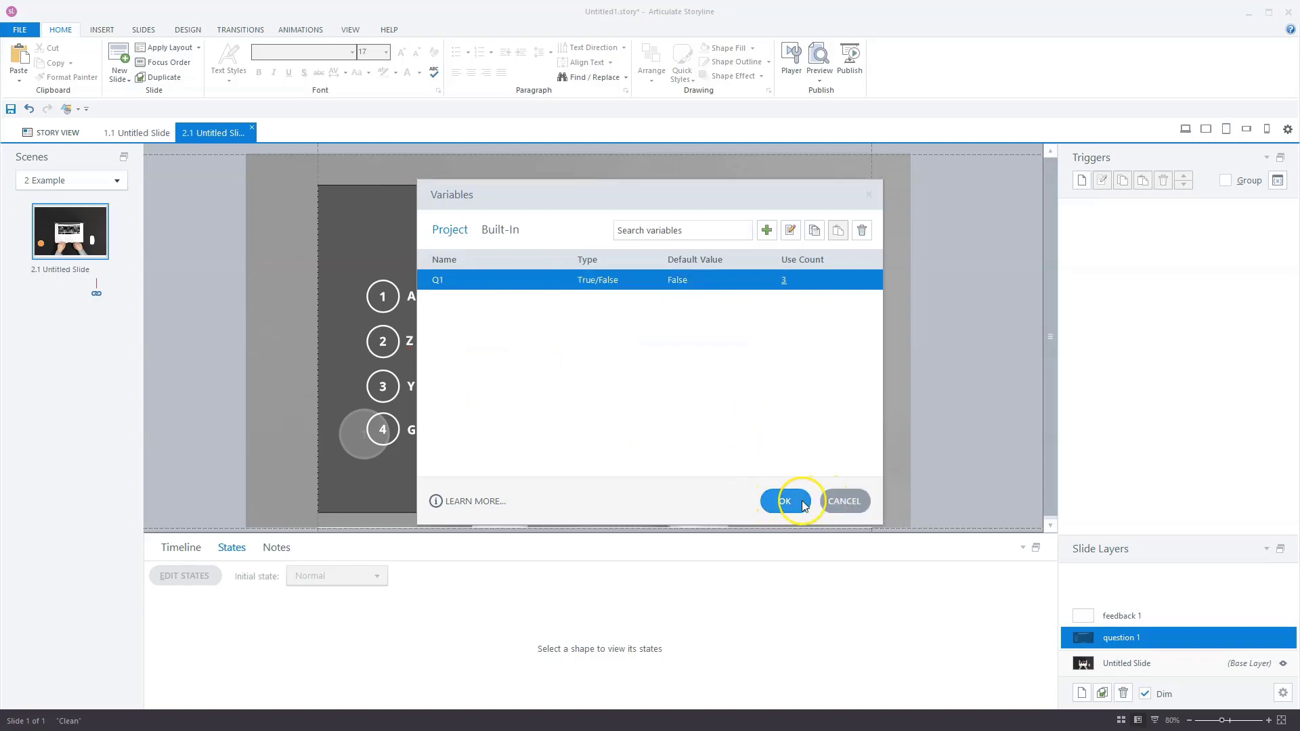
click(788, 499)
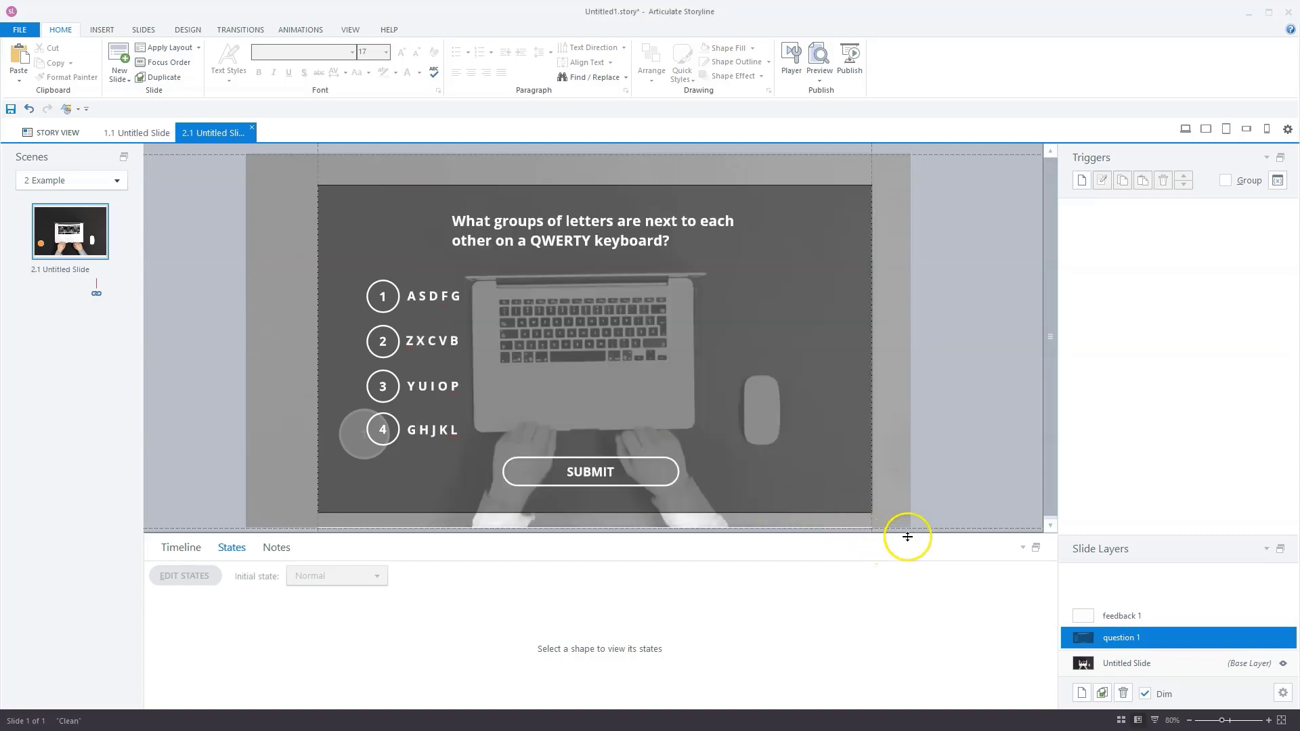
- Open the feedback 1 layer and untick 'Hide other slide layers' in its properties
click(1173, 621)
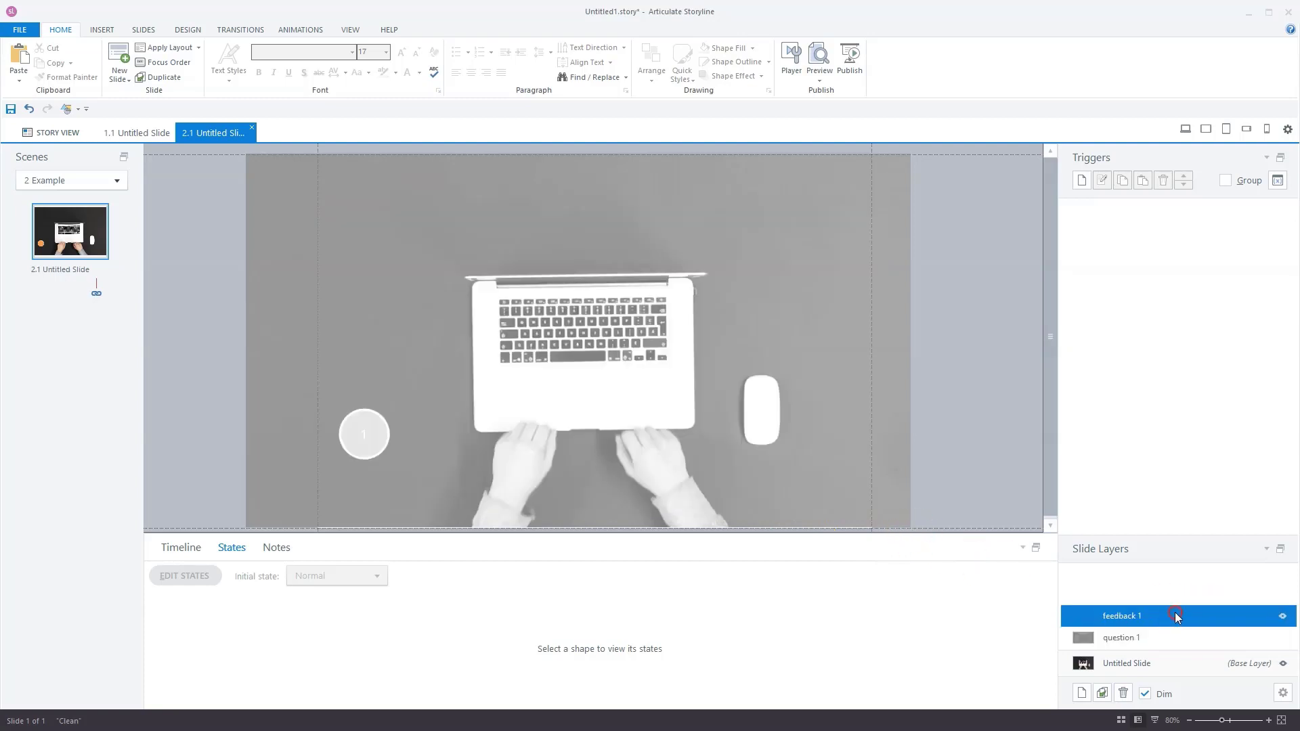
right_click(1176, 614)
click(1151, 702)
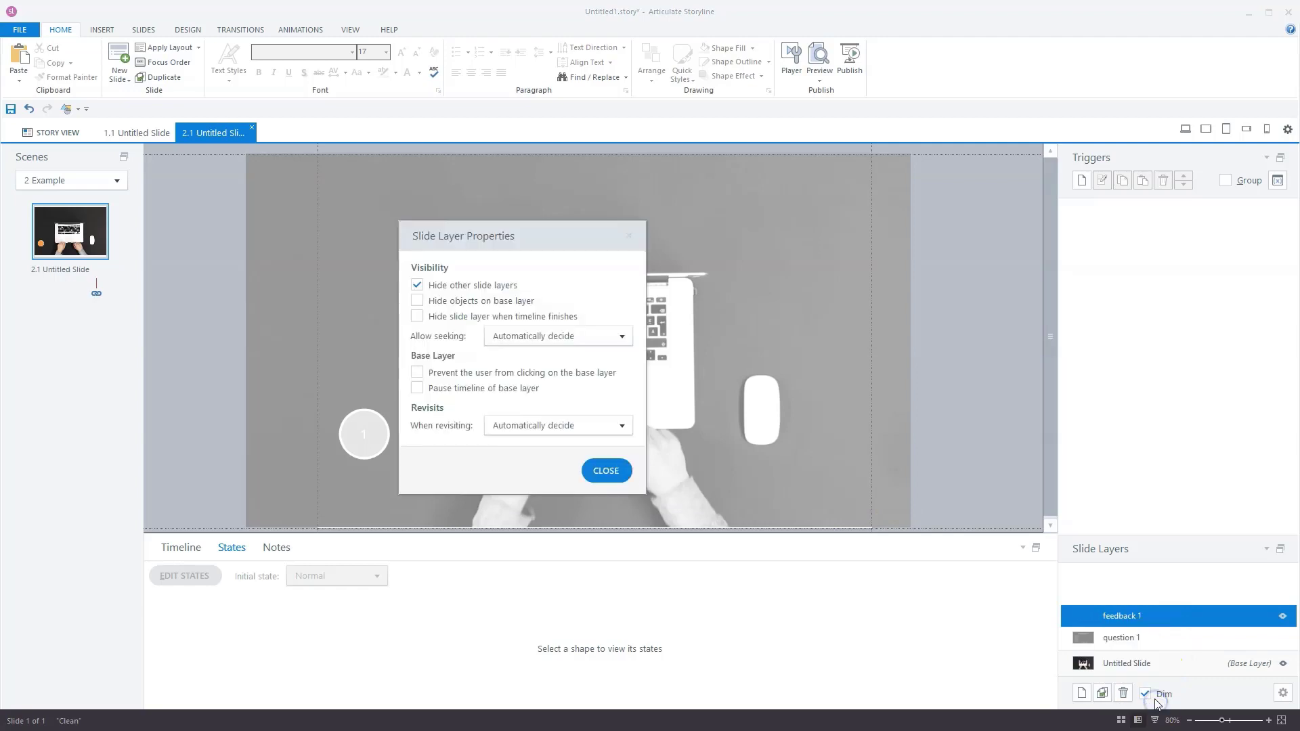
click(417, 284)
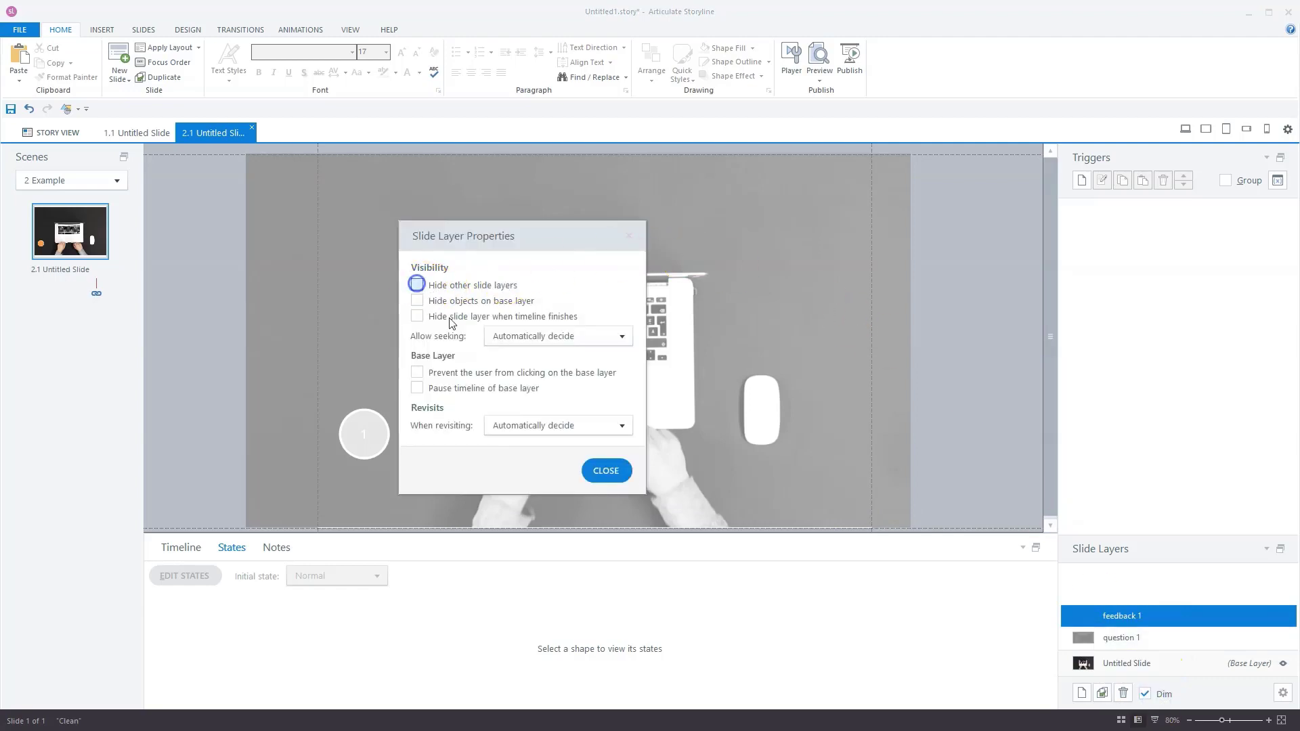
click(604, 471)
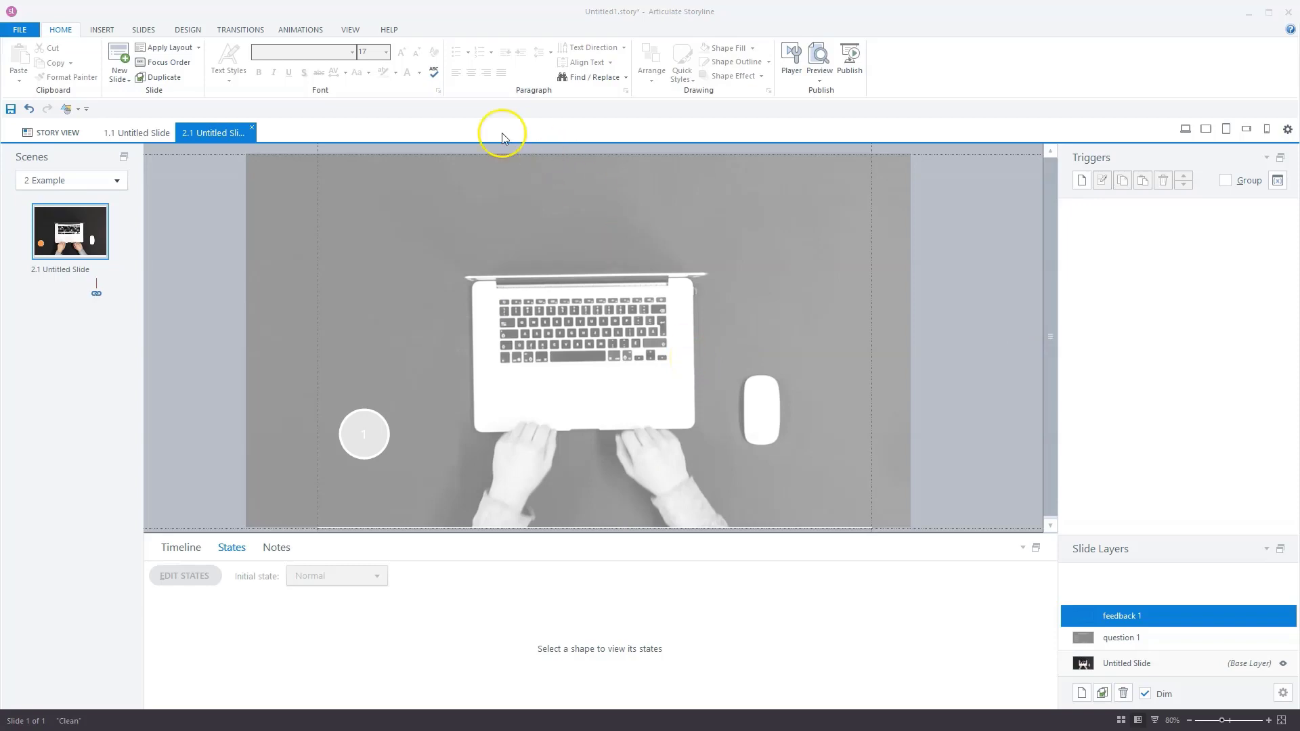
- Add a bold white text box reading "That's right. All answers are correct", widened to one line
click(103, 29)
click(467, 57)
mouse_move(482, 439)
mouse_down()
mouse_move(699, 454)
mouse_move(698, 483)
mouse_move(685, 483)
mouse_up()
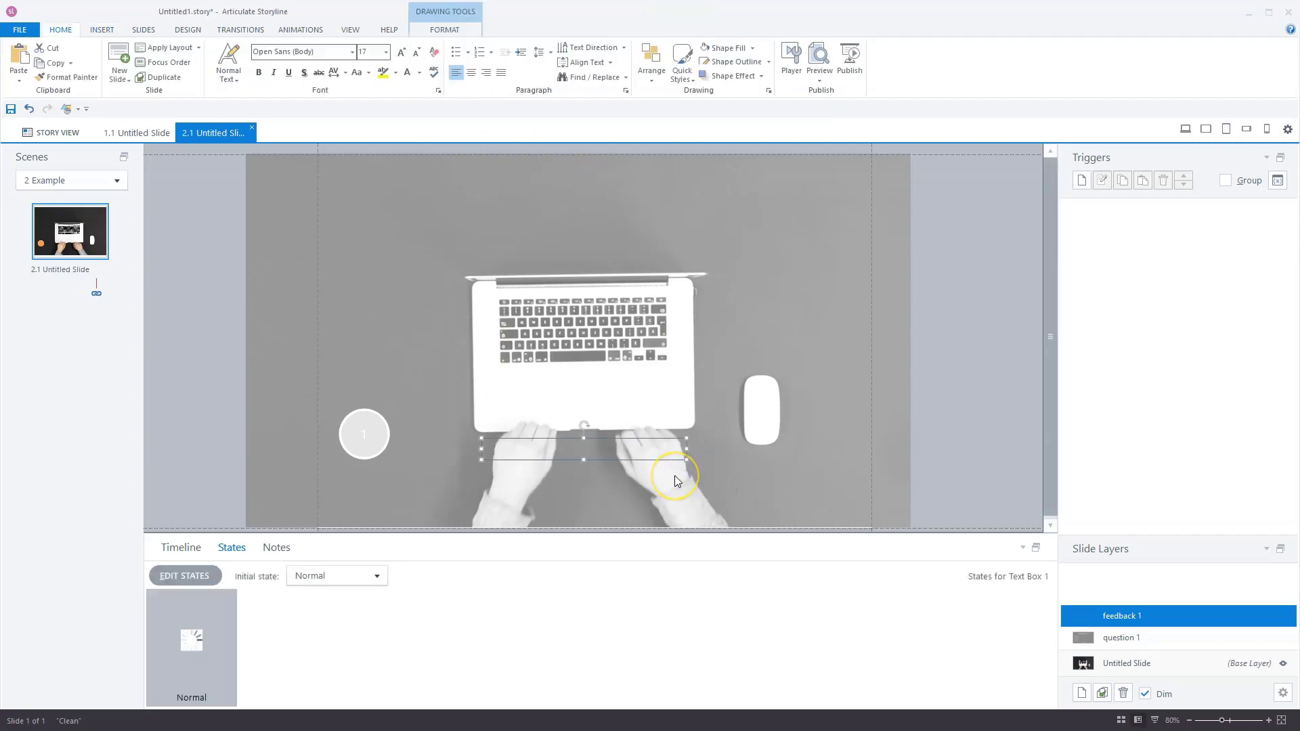
text(That;s )
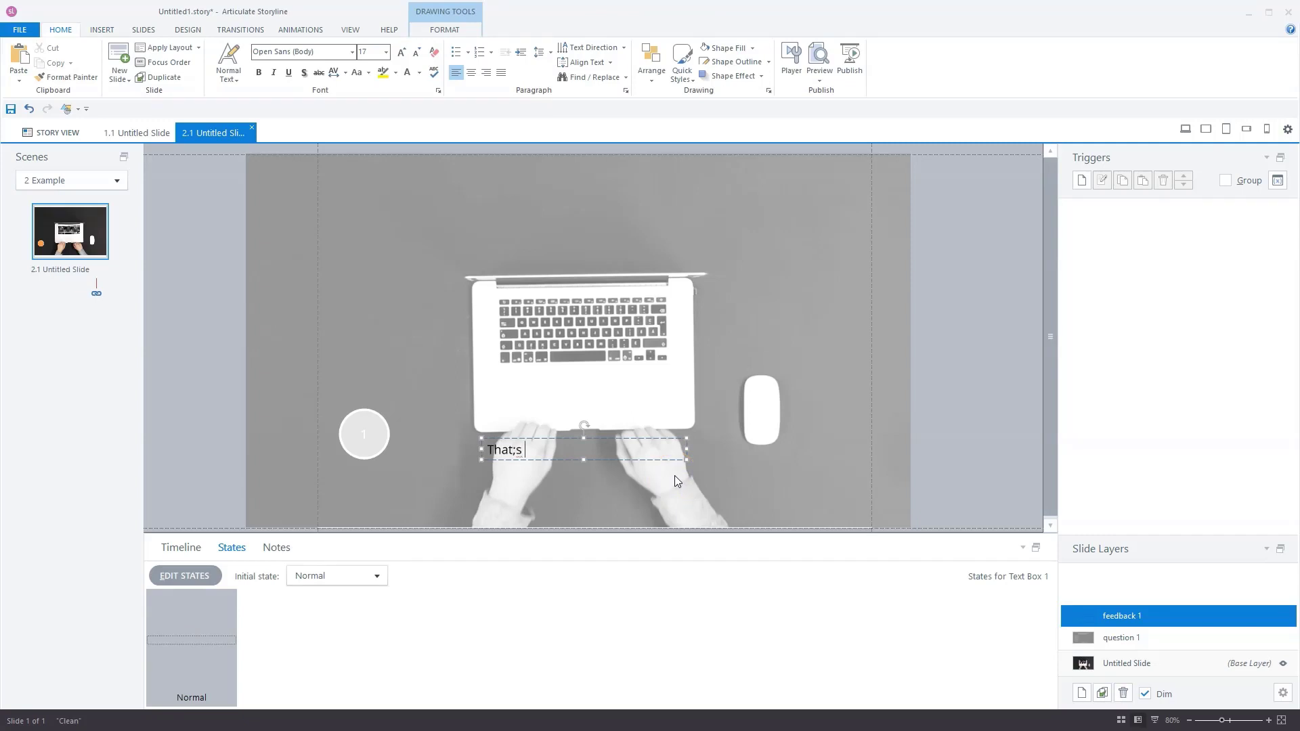
text(right. All answers are corre)
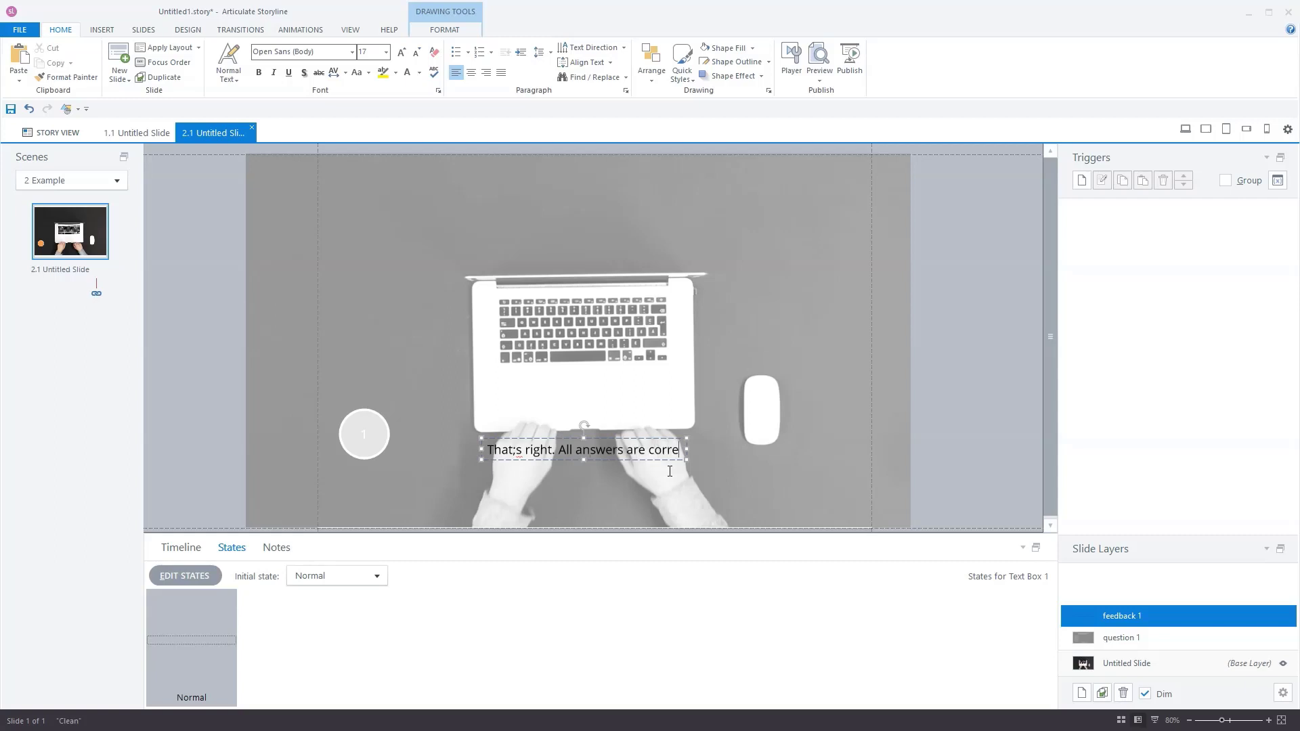
text(ct)
key(ctrl+a)
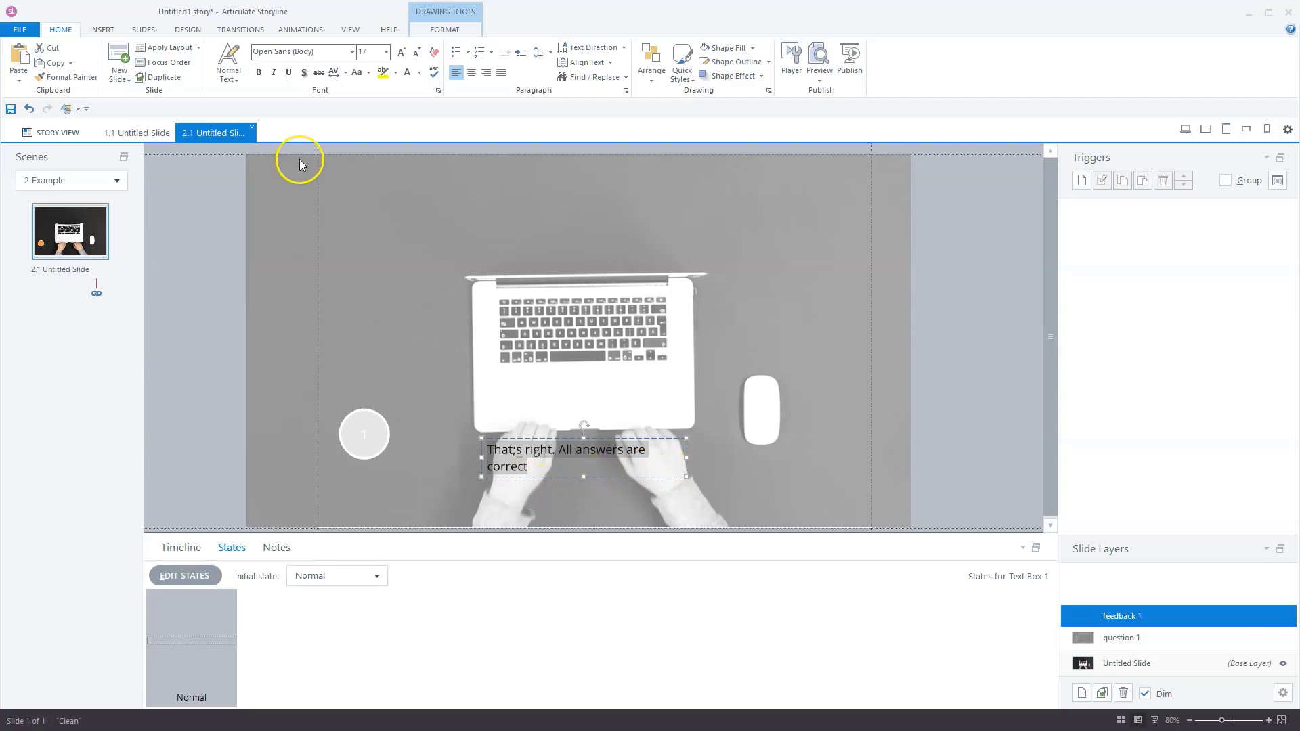
click(259, 73)
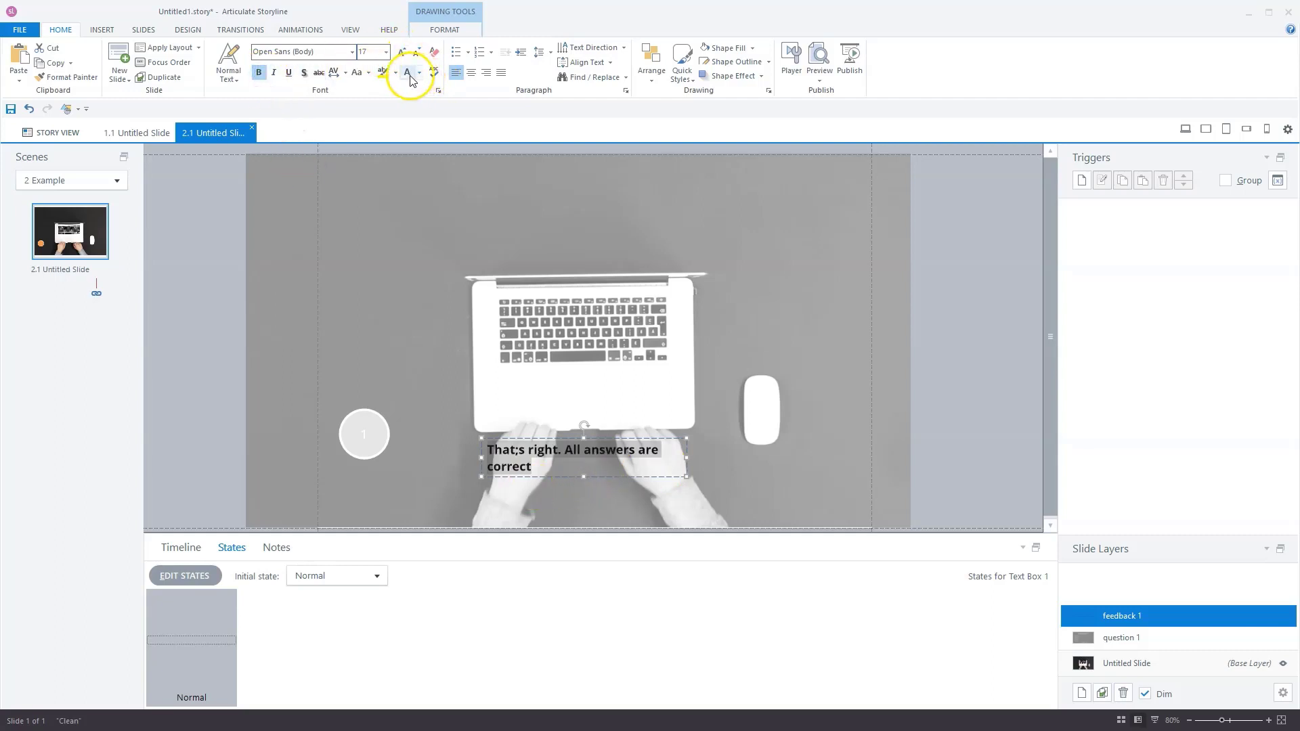
click(409, 76)
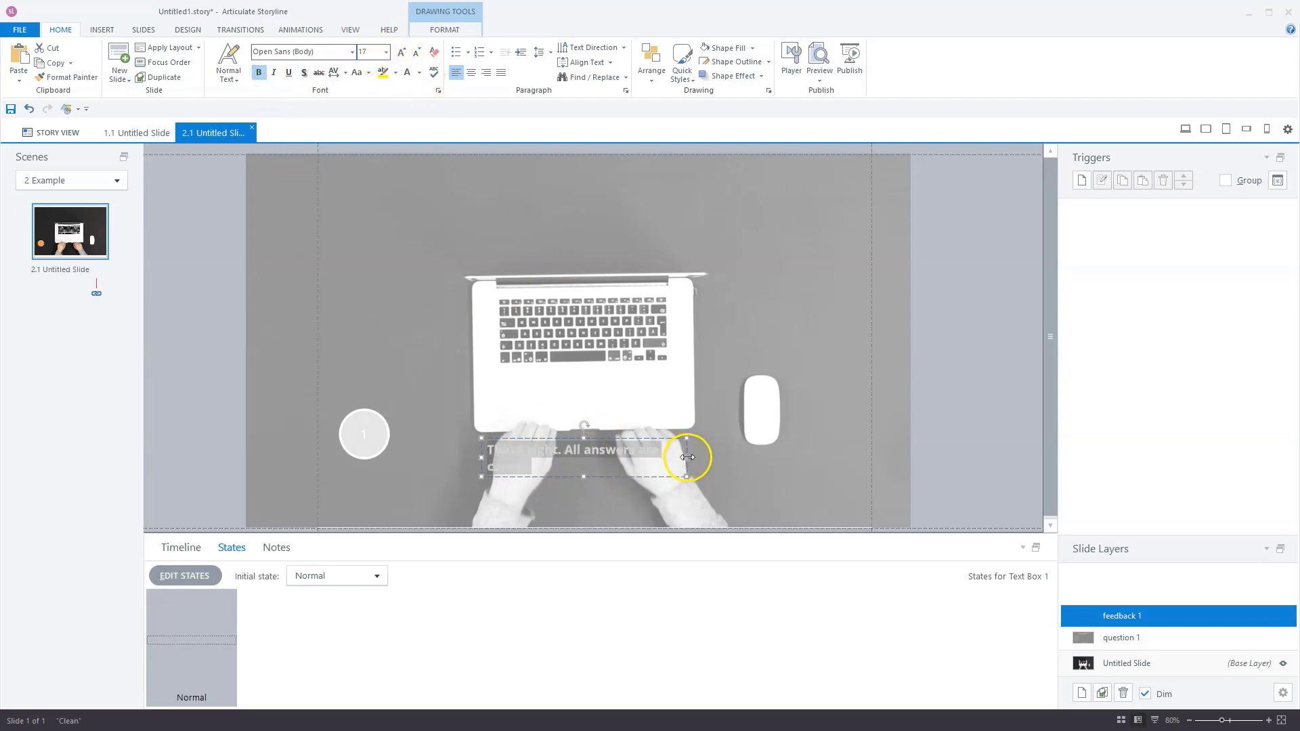
drag(688, 457, 751, 460)
- Centre the text box horizontally on the slide and begin renaming it Txt_correct
click(526, 450)
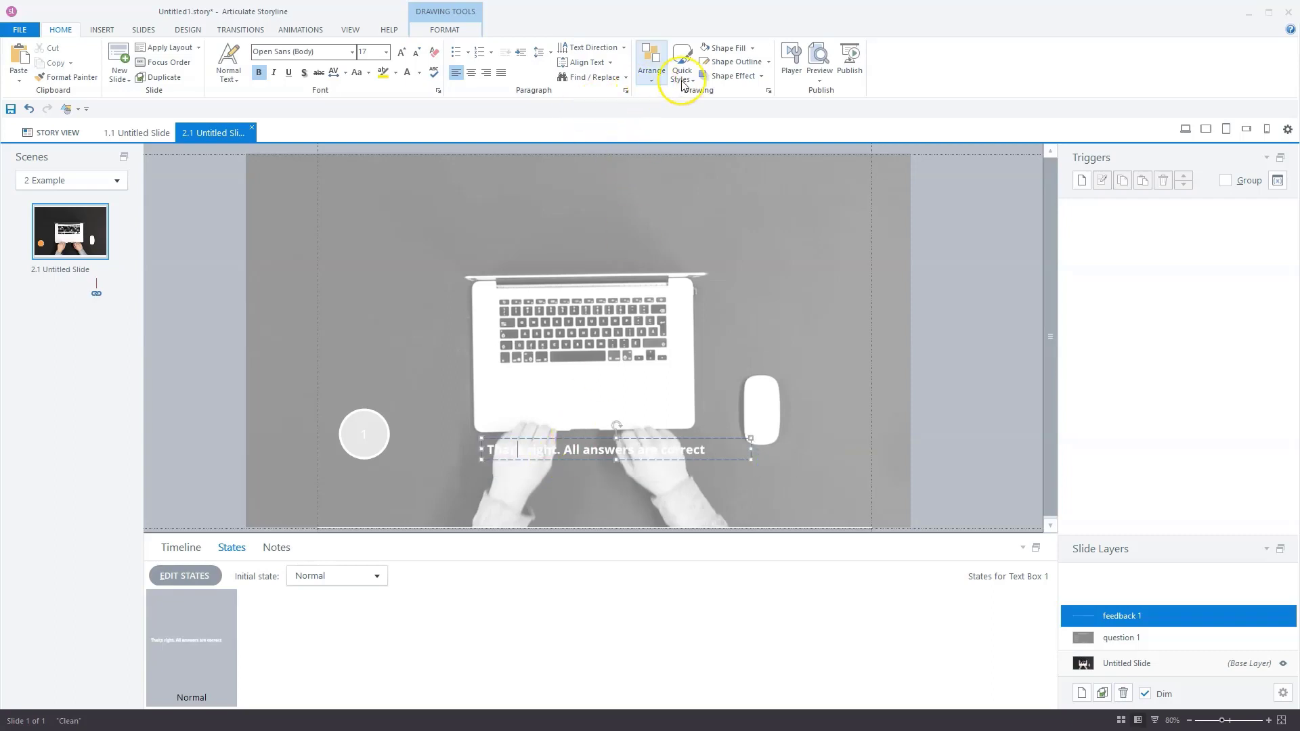
click(651, 70)
click(609, 243)
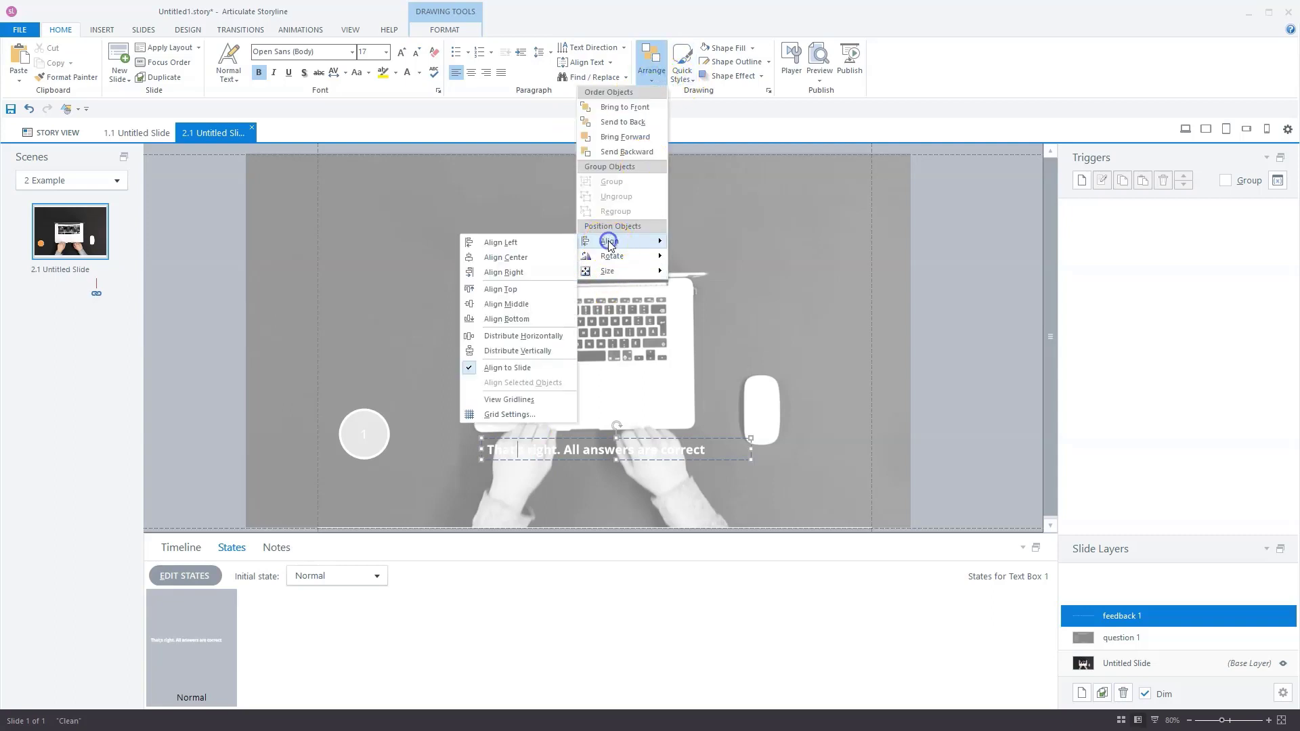
click(530, 336)
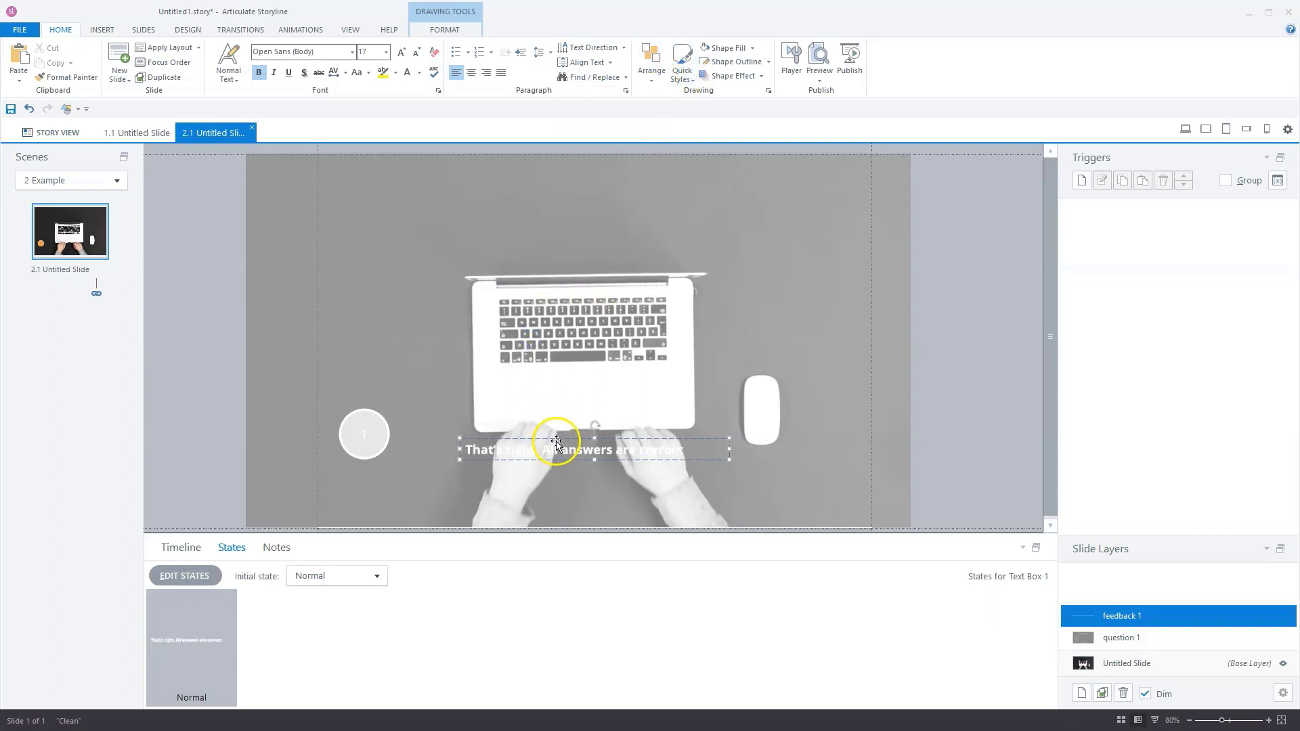
click(181, 547)
double_click(232, 588)
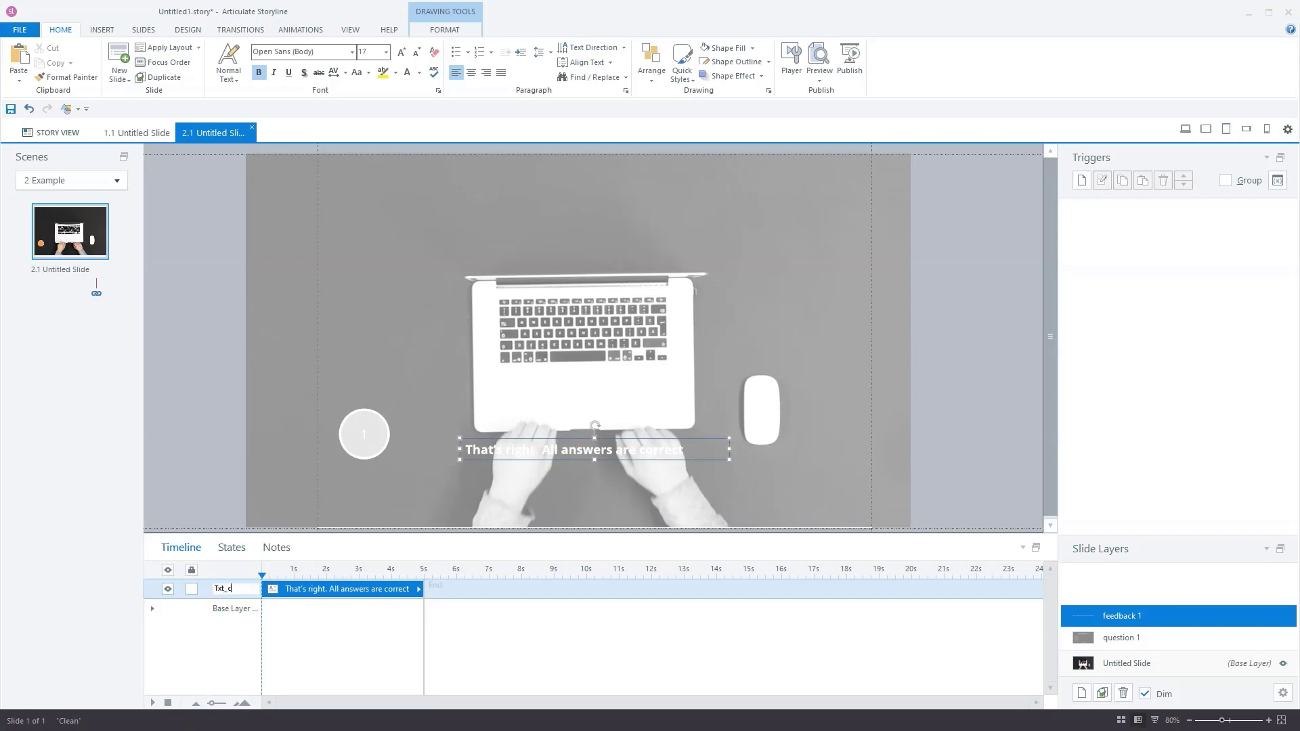
- Confirm the Txt_correct name, duplicate the text box, hide the original and rename the copy Txt_Wrong
key(Return)
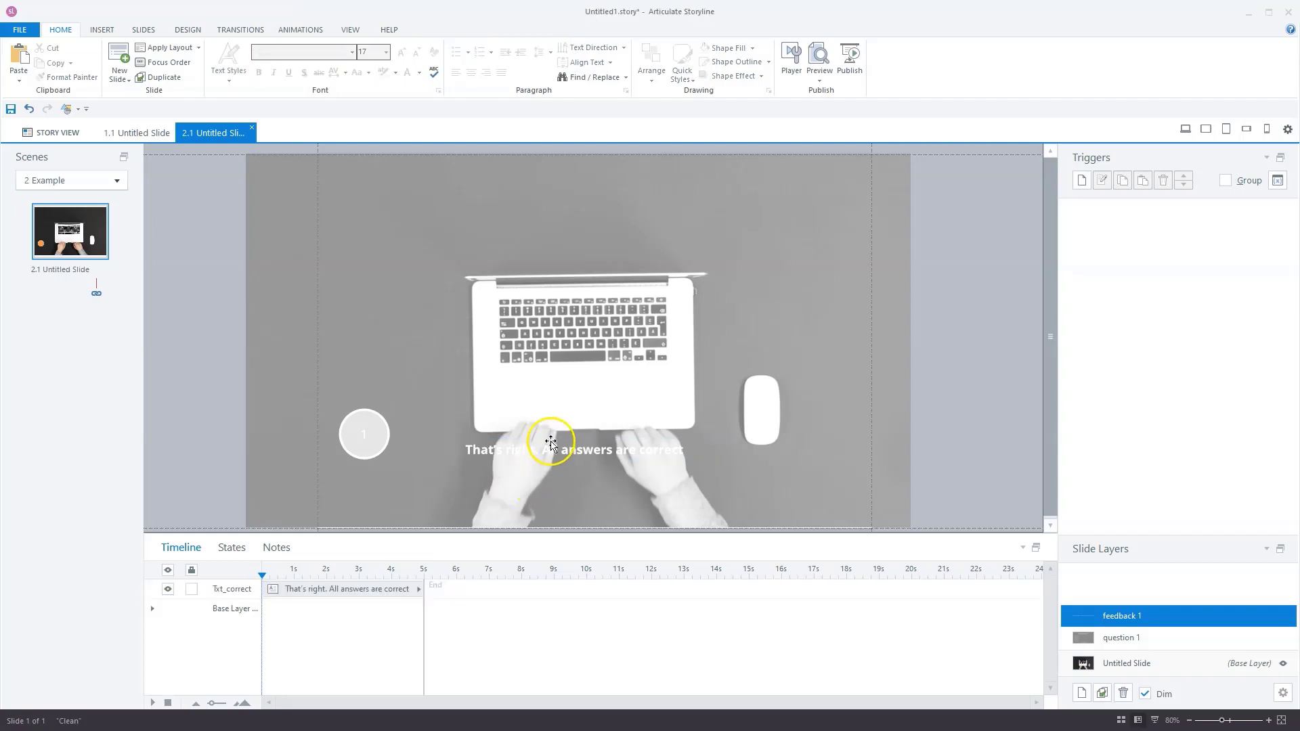
click(548, 440)
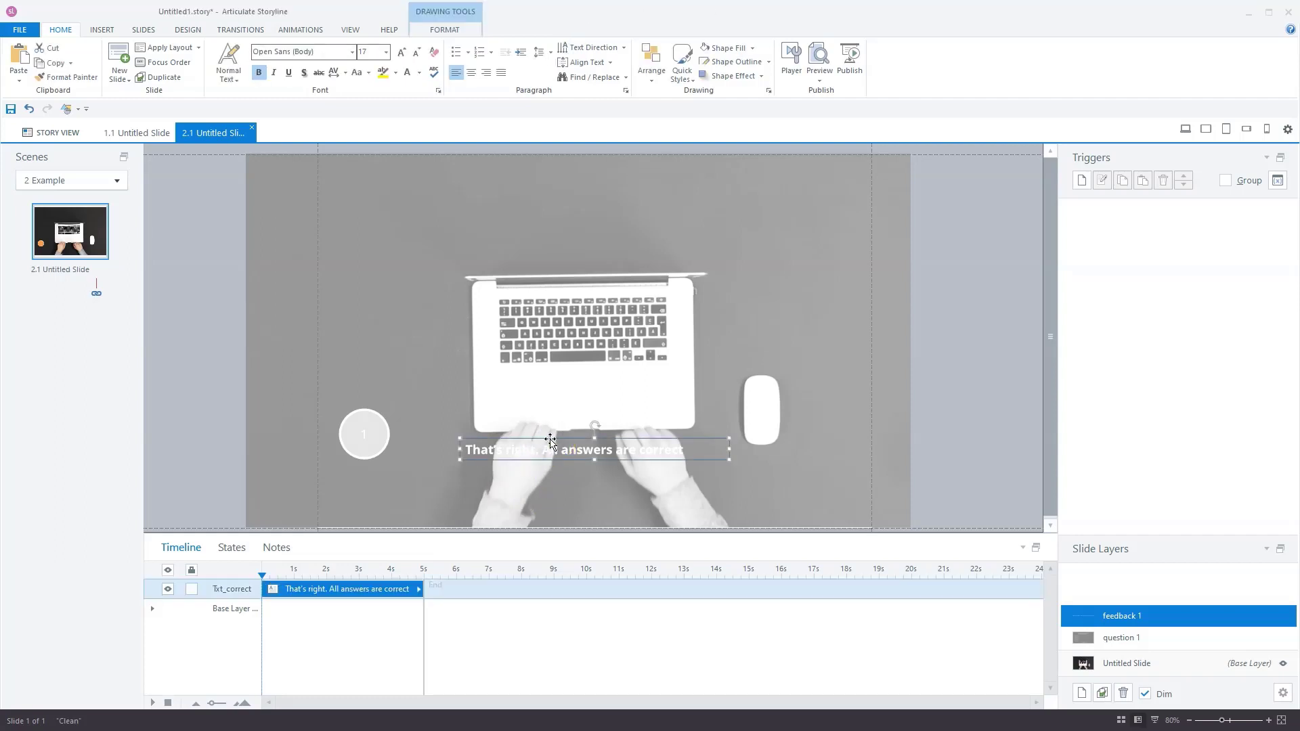
key(ctrl+d)
click(168, 609)
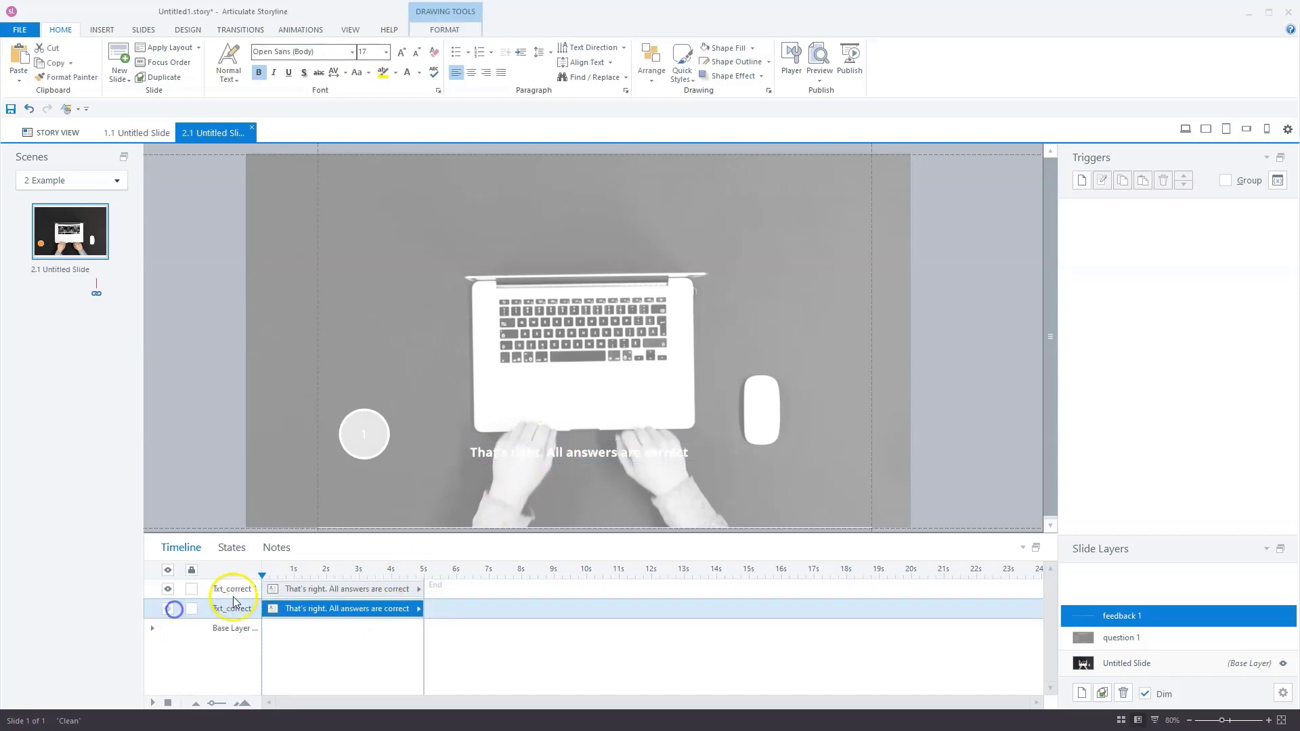
click(234, 589)
drag(228, 589, 265, 594)
text(Wrong)
key(Return)
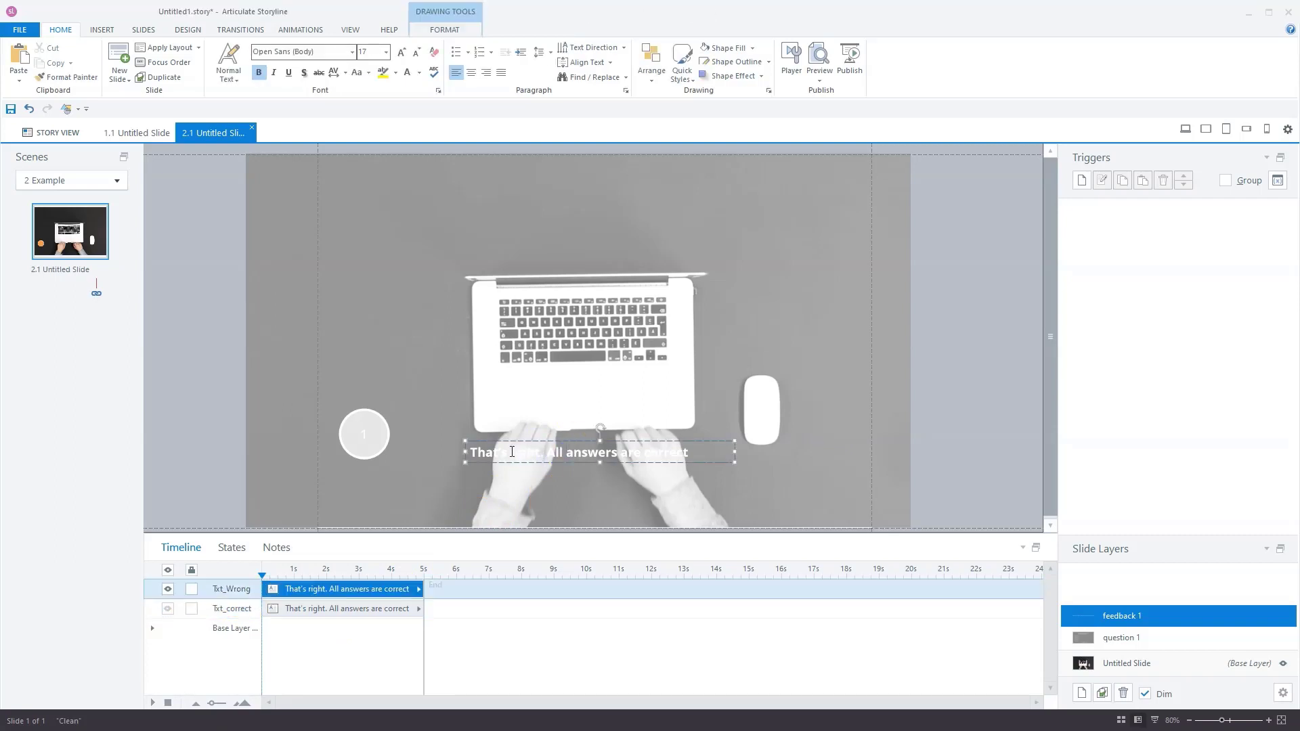
- Change the copy's text to "That's Wrong", realign it, and make Txt_correct visible again
double_click(512, 452)
text(Wrong)
click(542, 433)
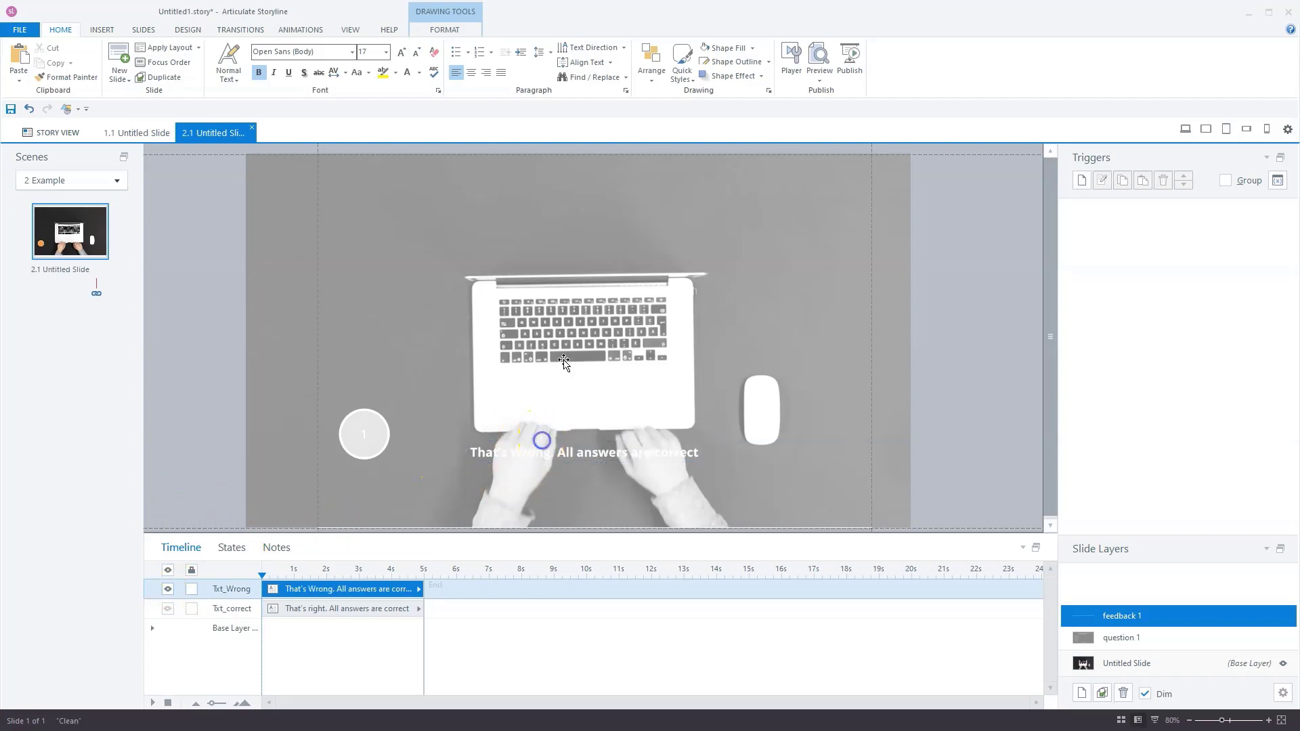
click(652, 82)
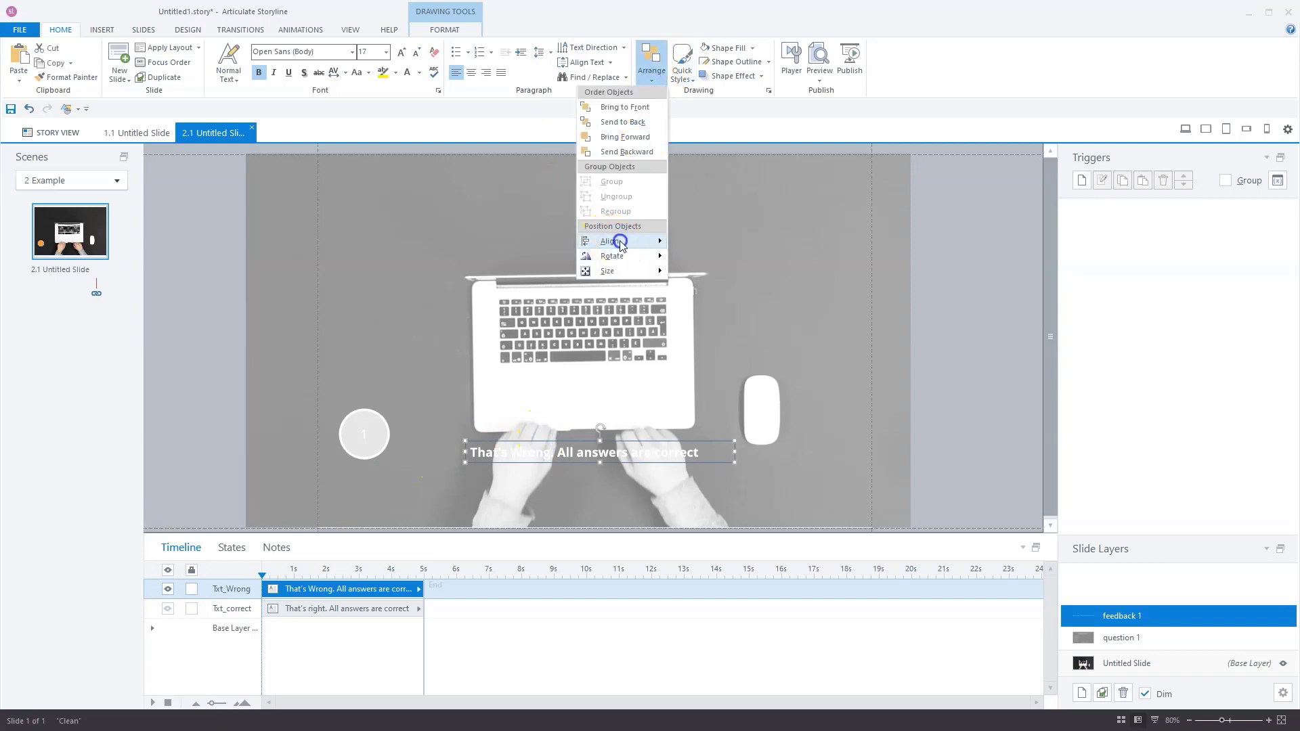
mouse_move(545, 241)
click(544, 339)
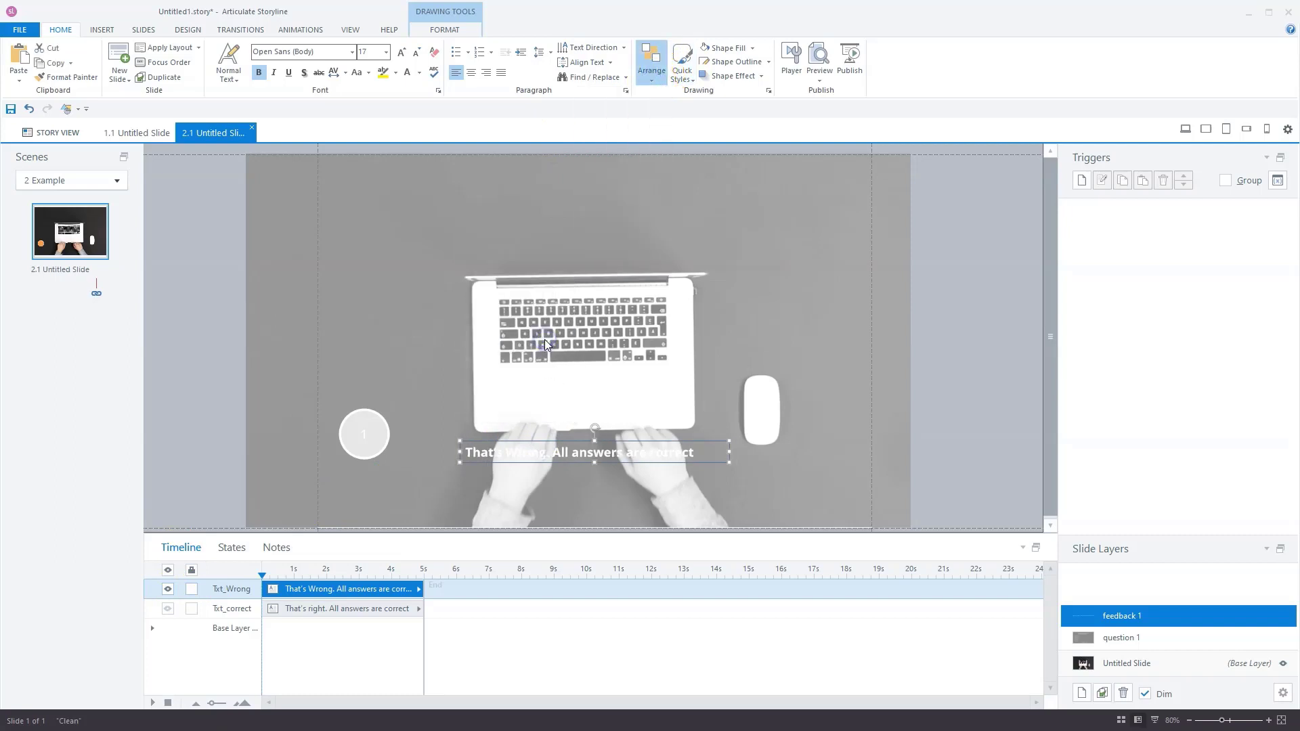
click(168, 609)
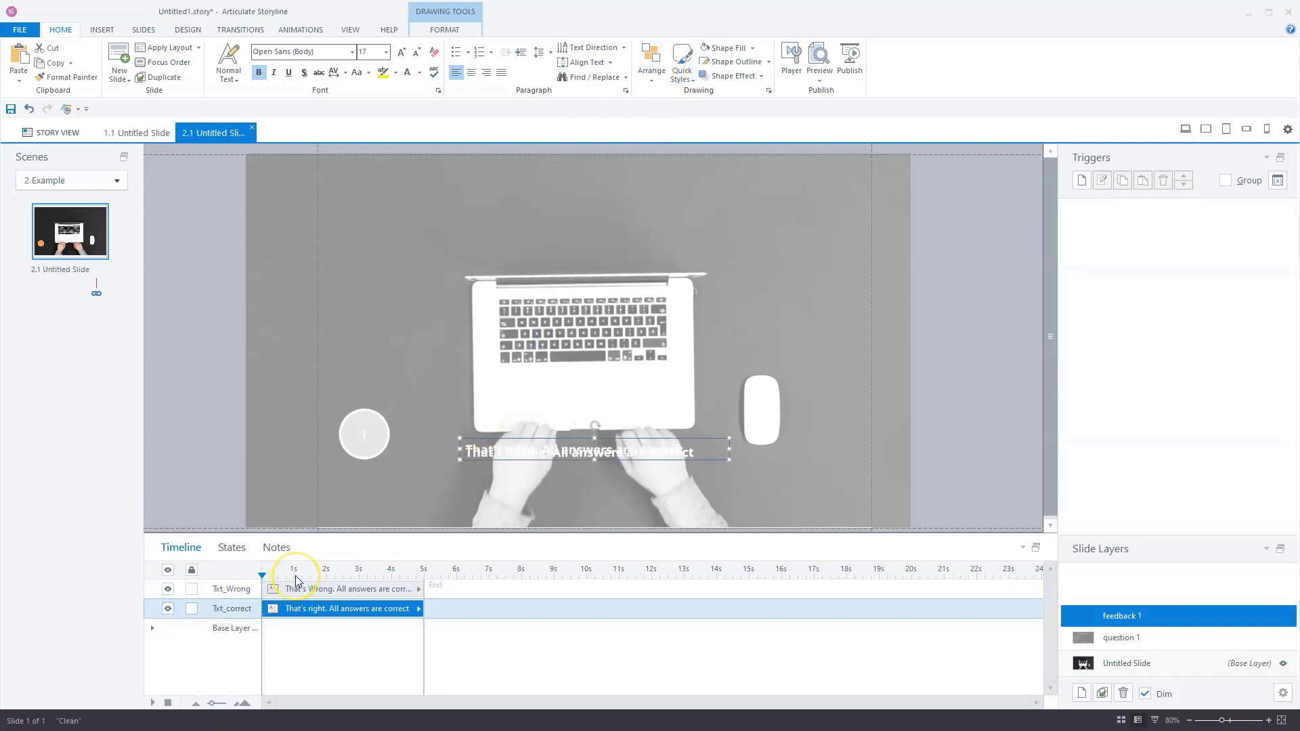
- Set the Initial state of both Txt_correct and Txt_Wrong to Hidden
click(233, 548)
click(373, 576)
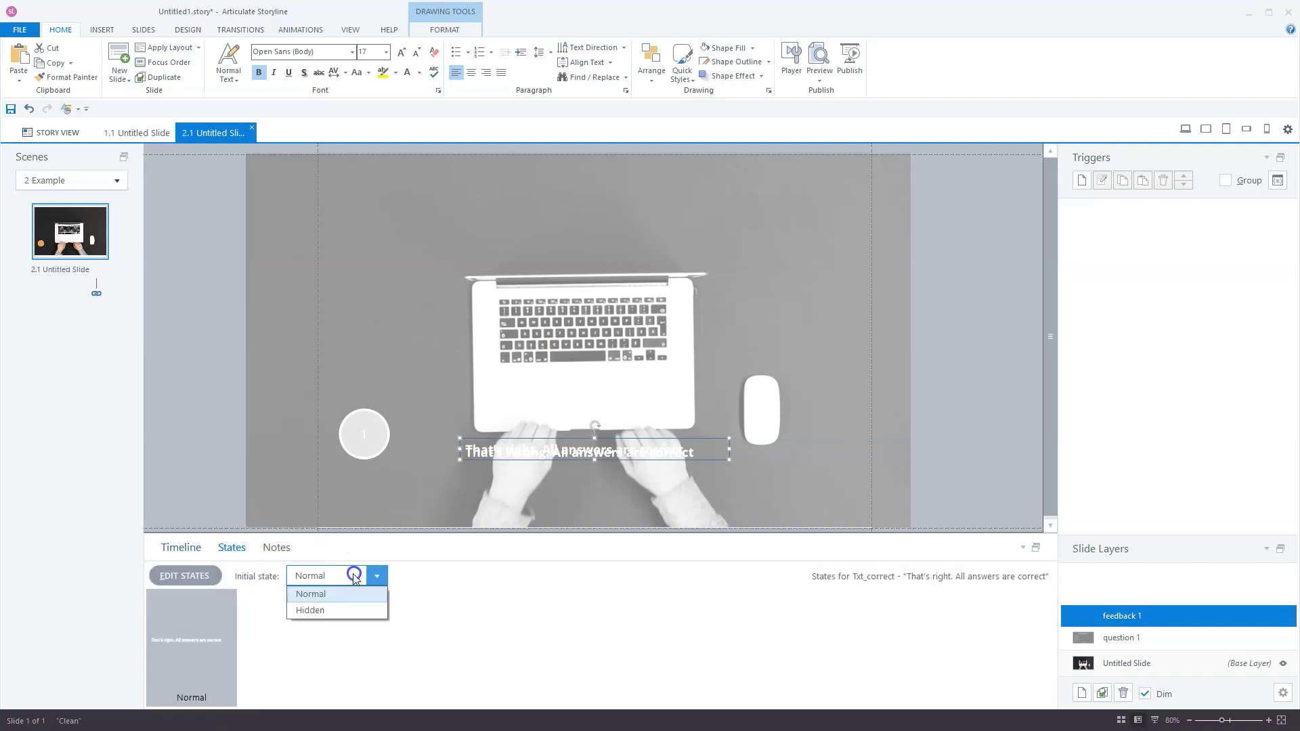
click(339, 609)
click(191, 549)
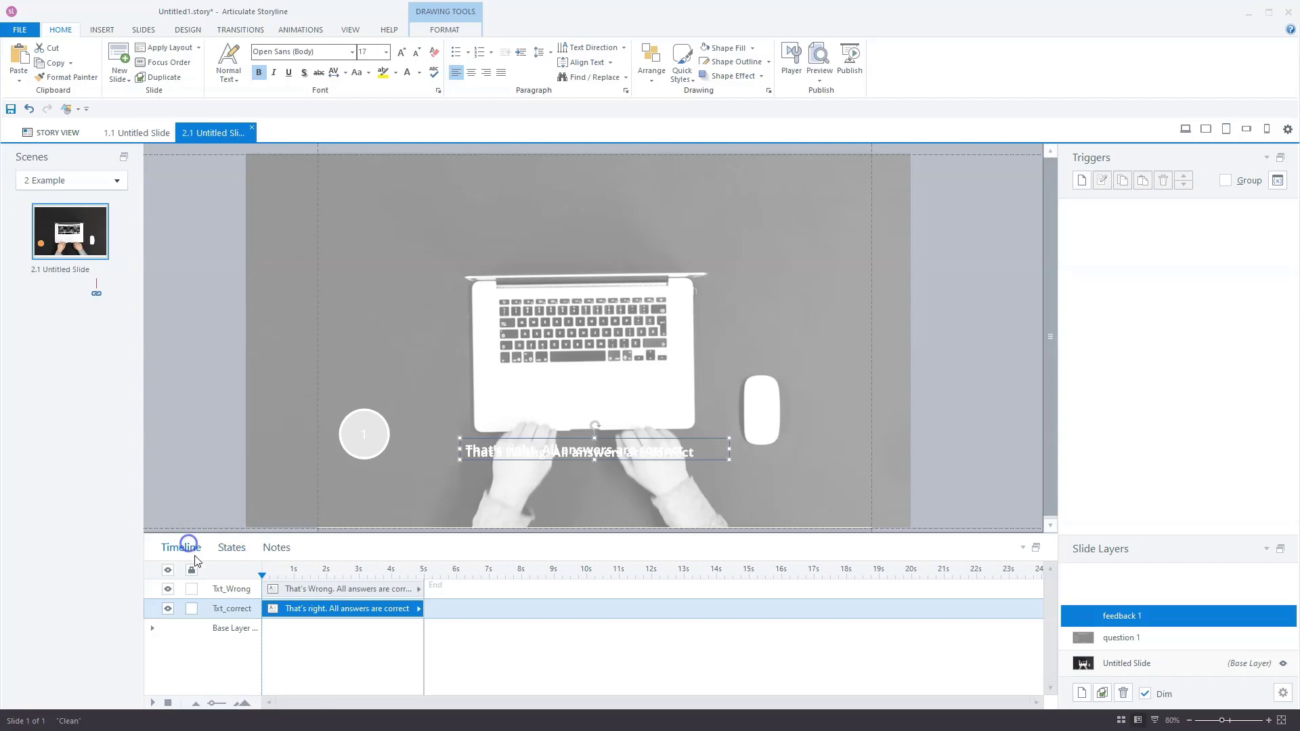
click(308, 591)
click(233, 548)
click(343, 575)
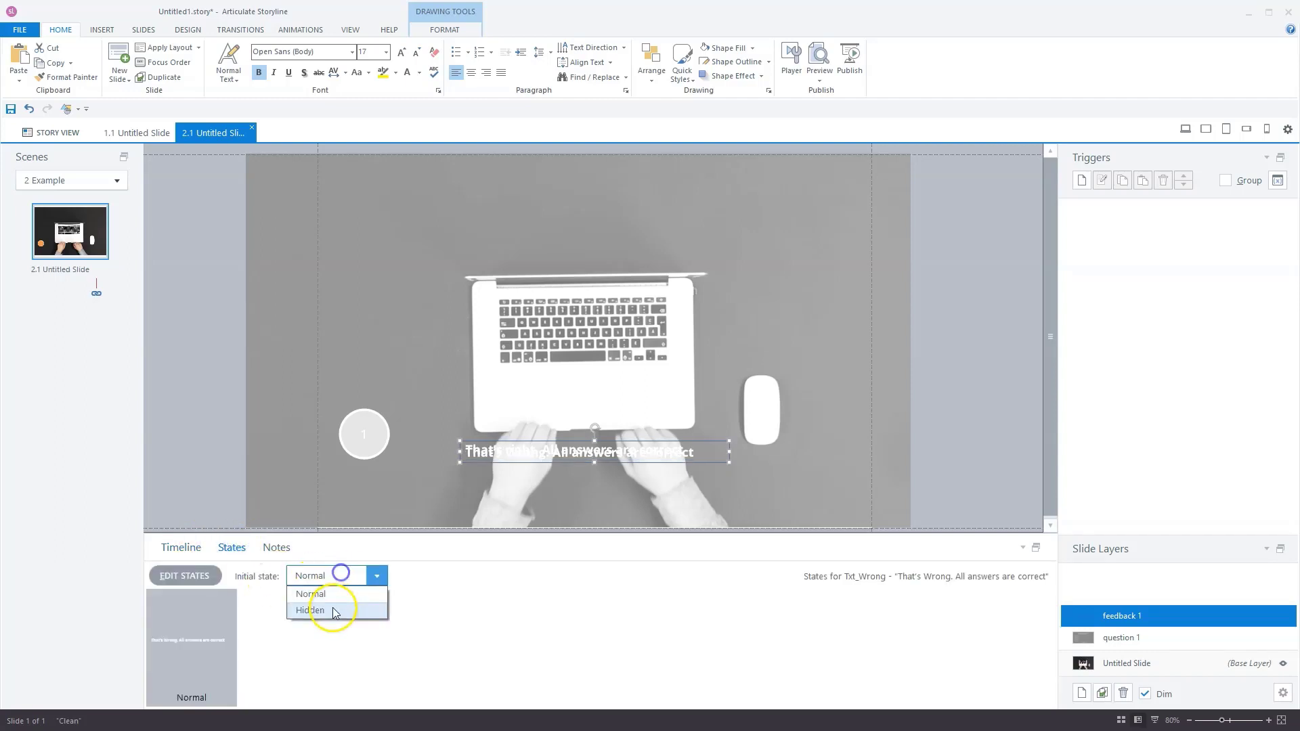
click(336, 609)
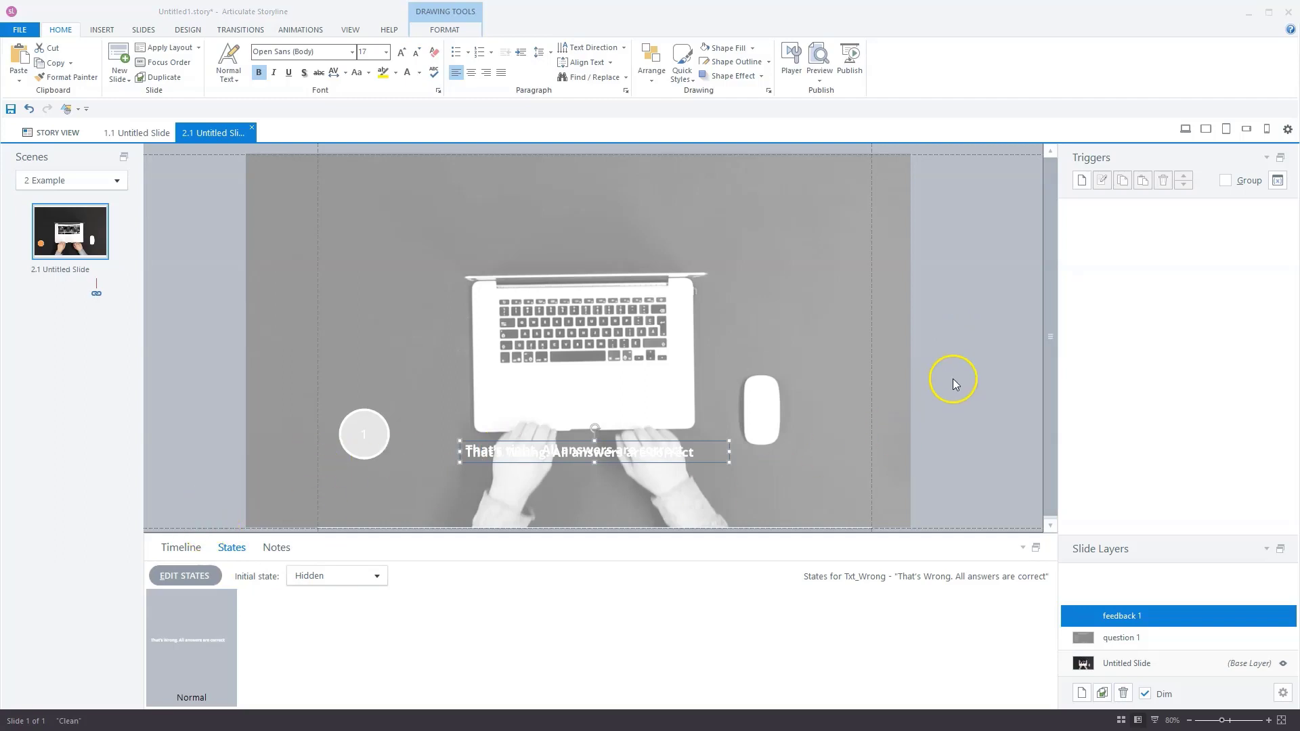
- Start a new trigger that changes the state of Txt_correct to Normal
click(1083, 180)
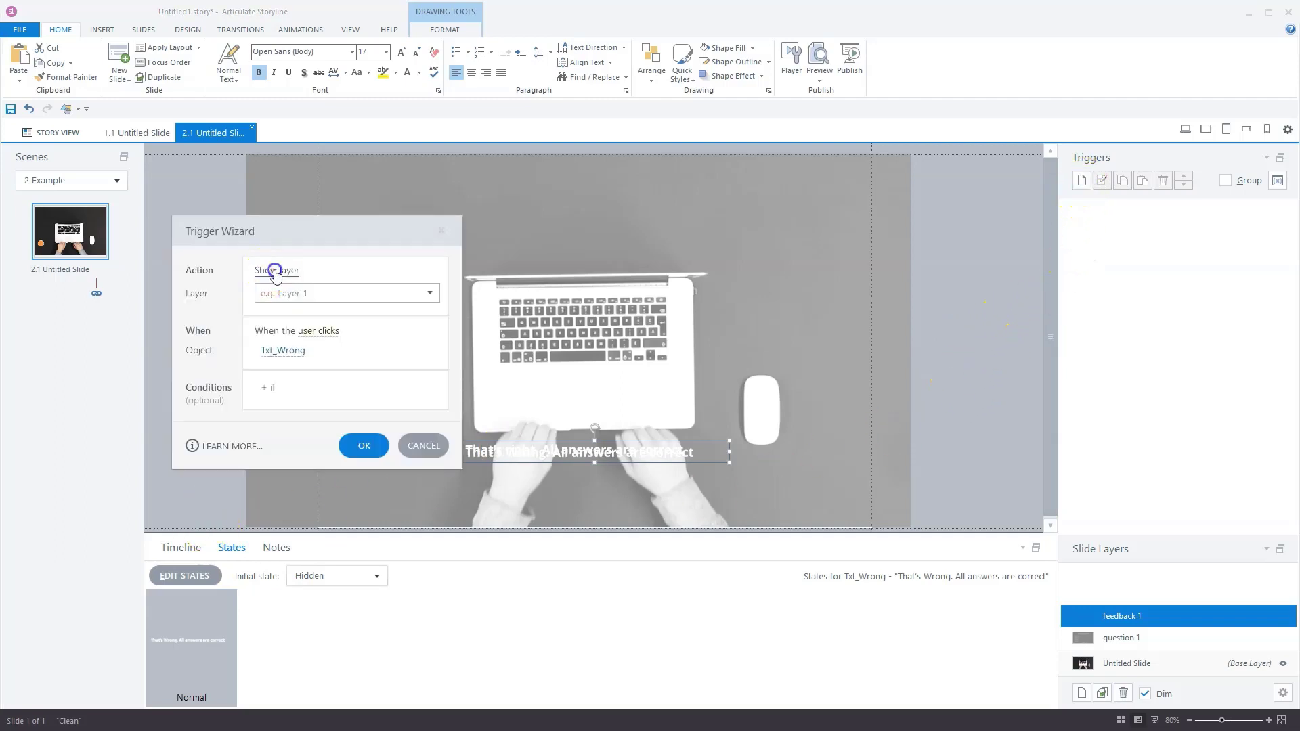
click(274, 270)
click(296, 329)
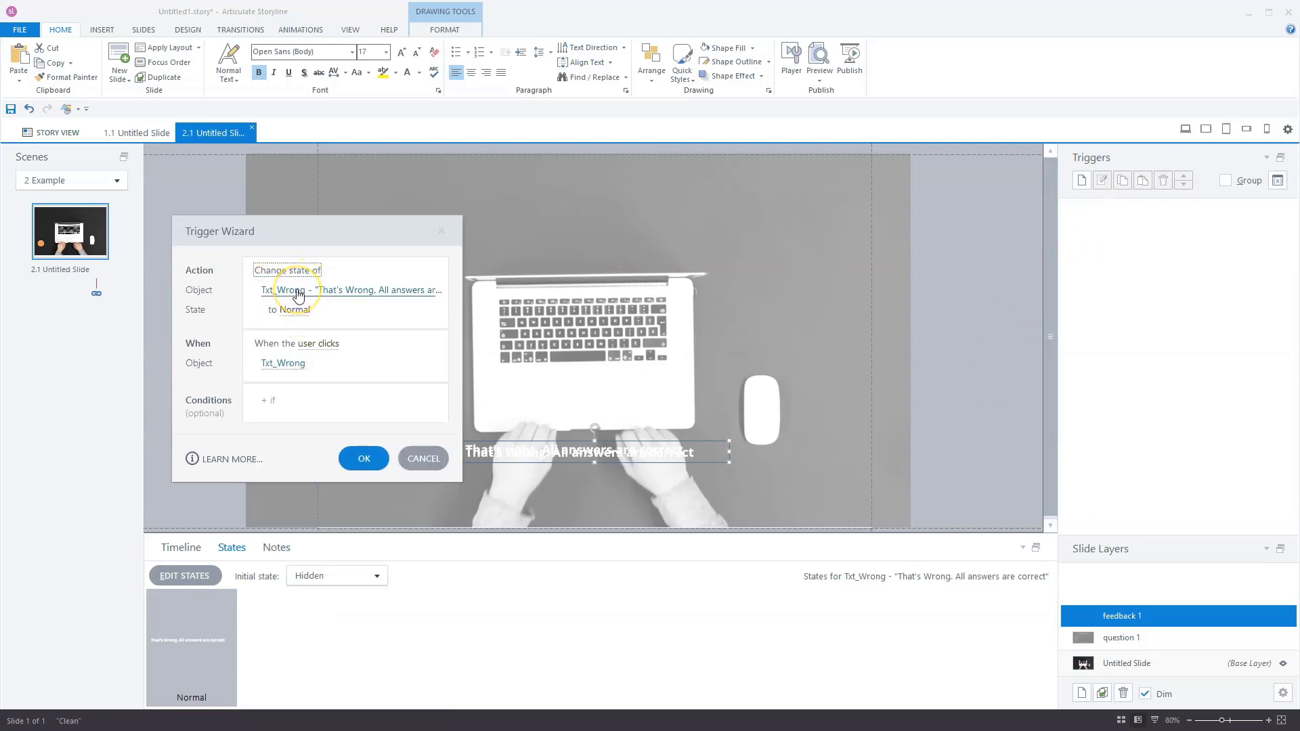
click(298, 293)
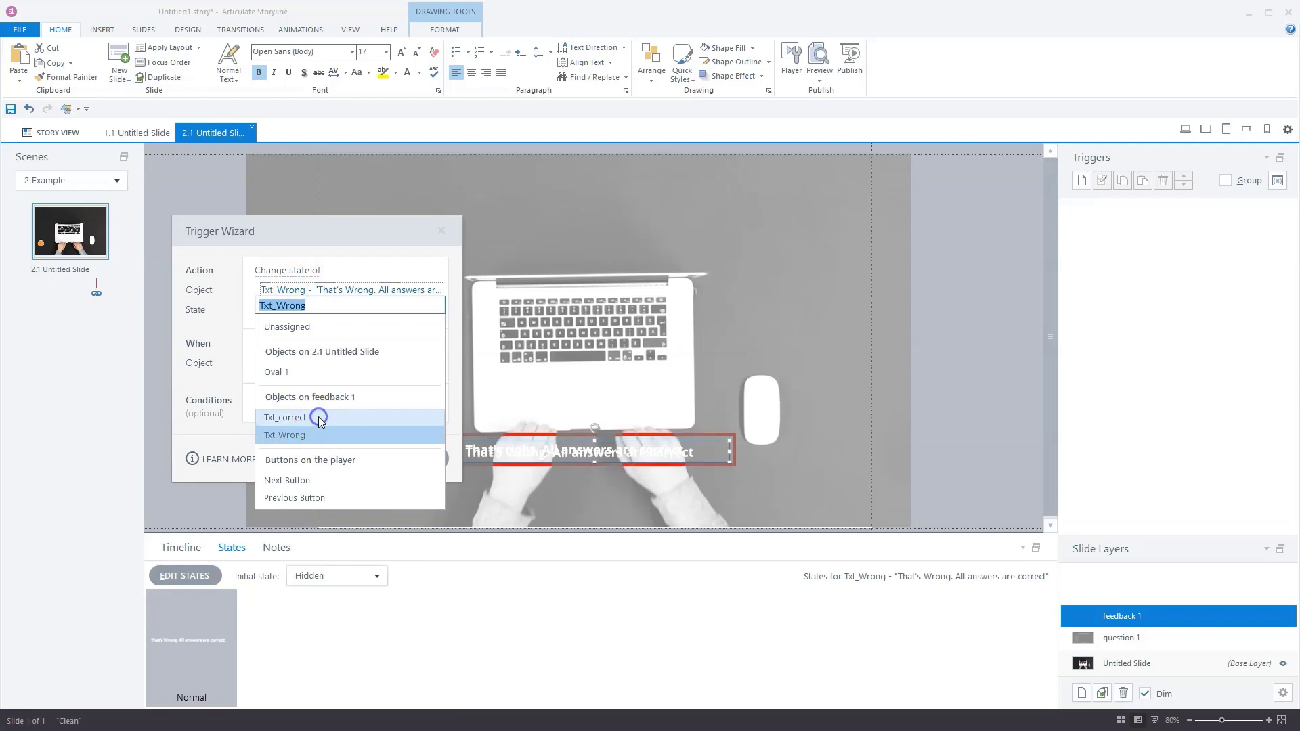
click(320, 420)
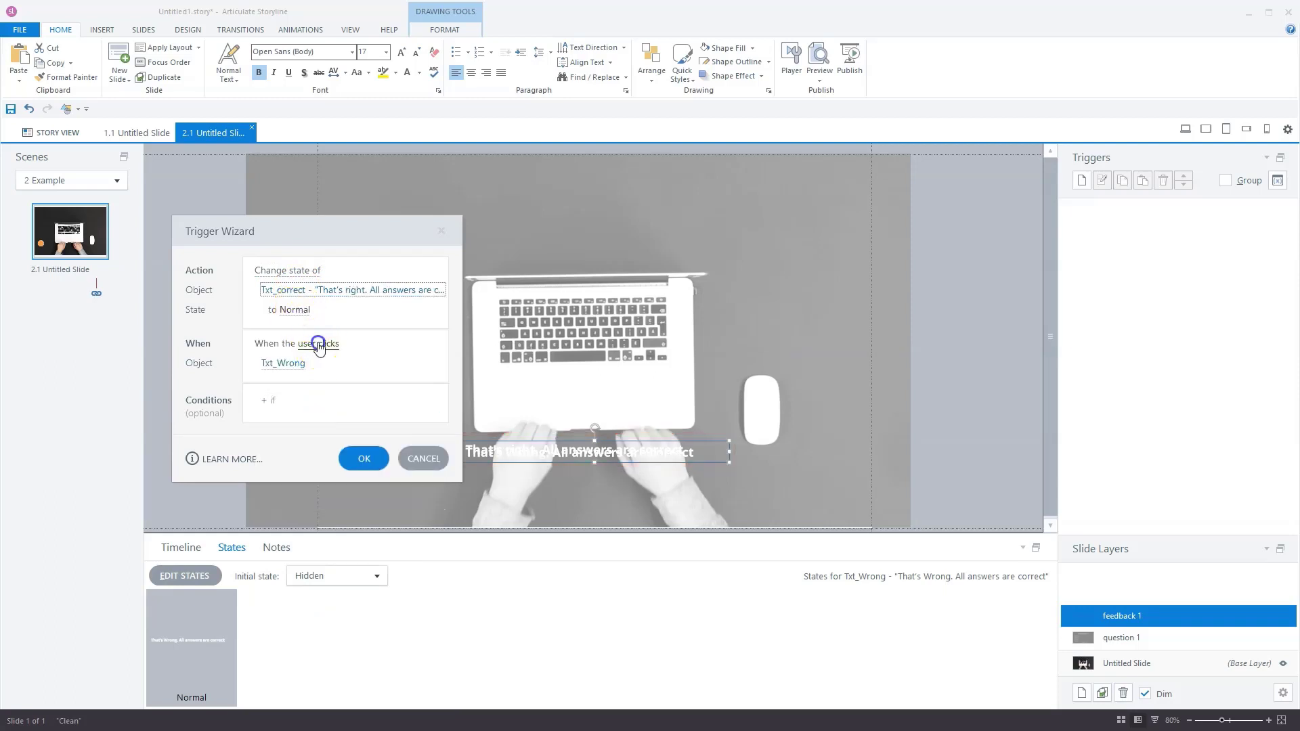
- Fire it when this layer's timeline starts, only if Q1 equals True, and save it
click(318, 345)
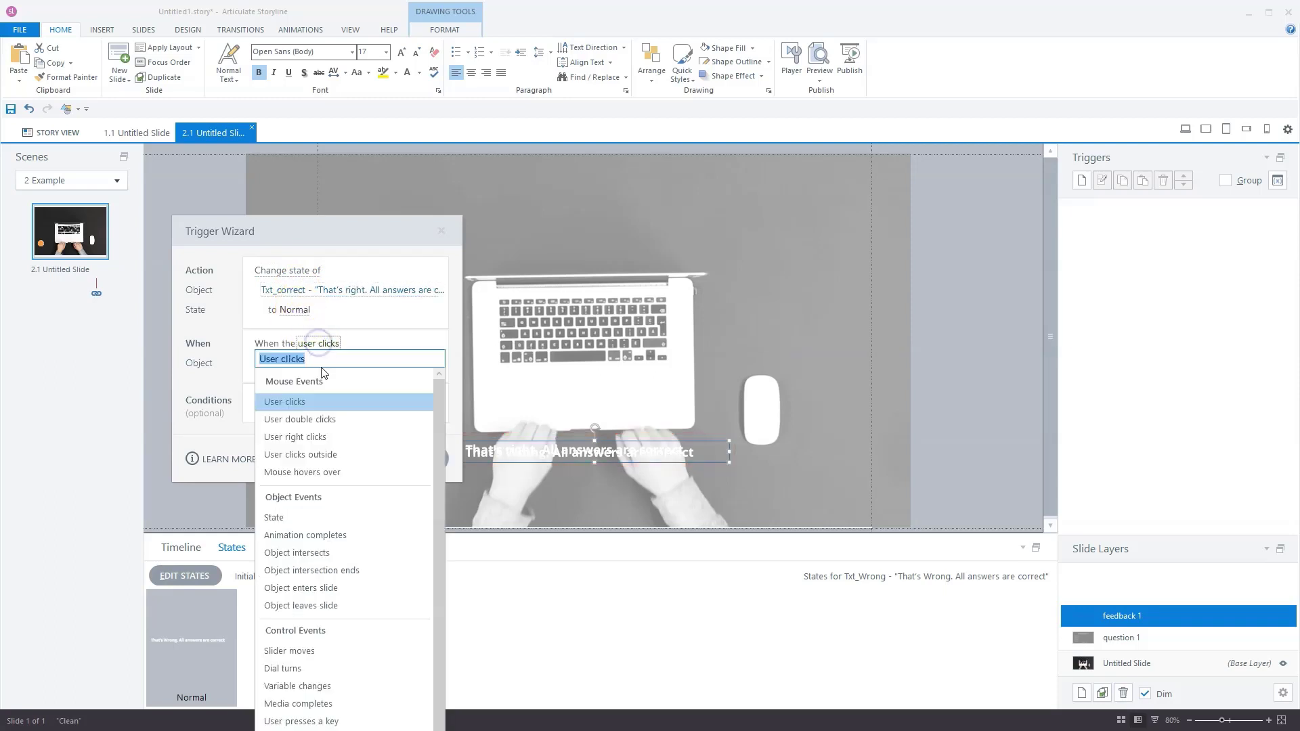
click(330, 719)
click(281, 363)
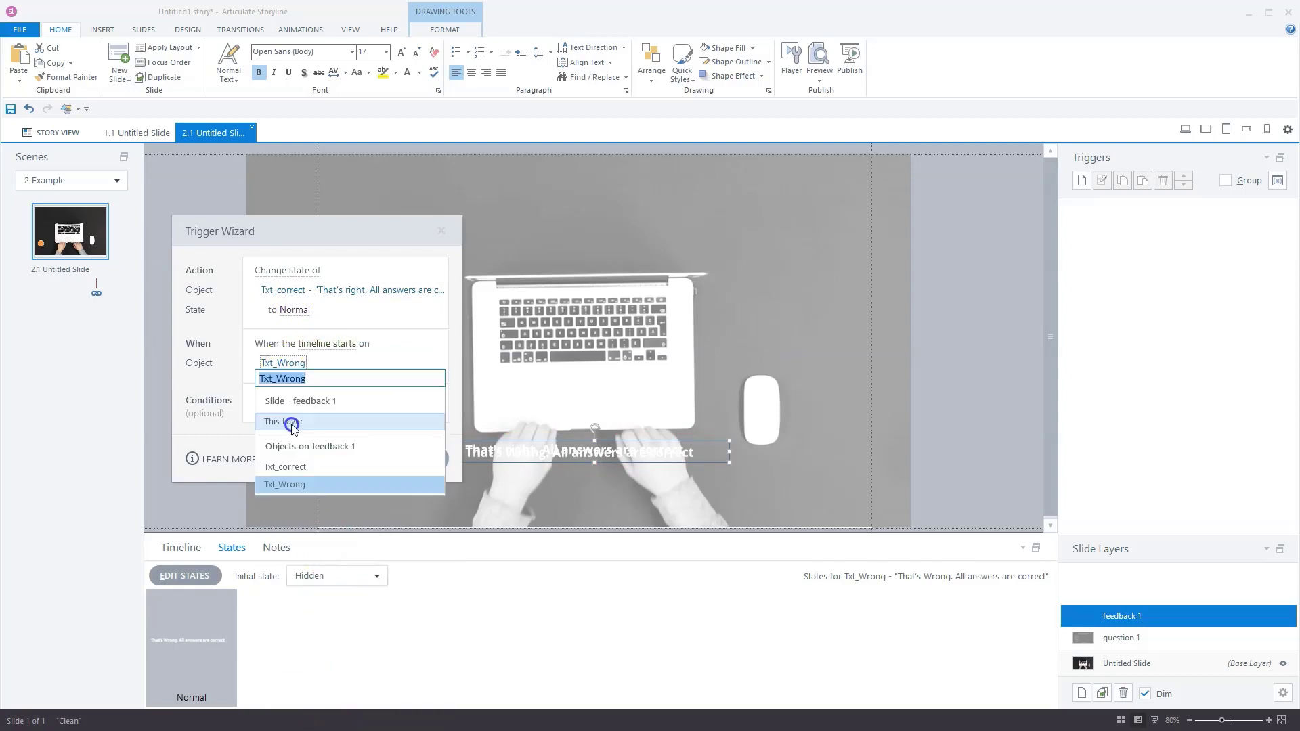
click(292, 421)
click(276, 400)
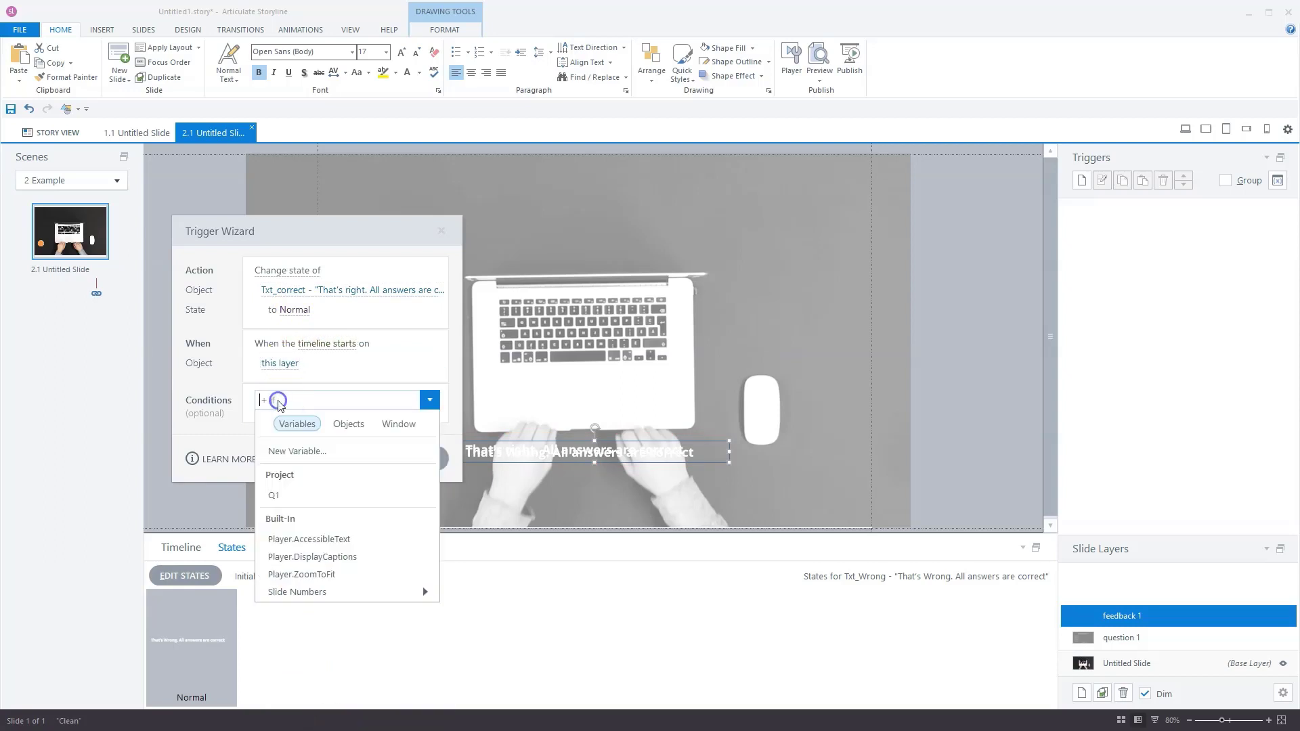
click(301, 507)
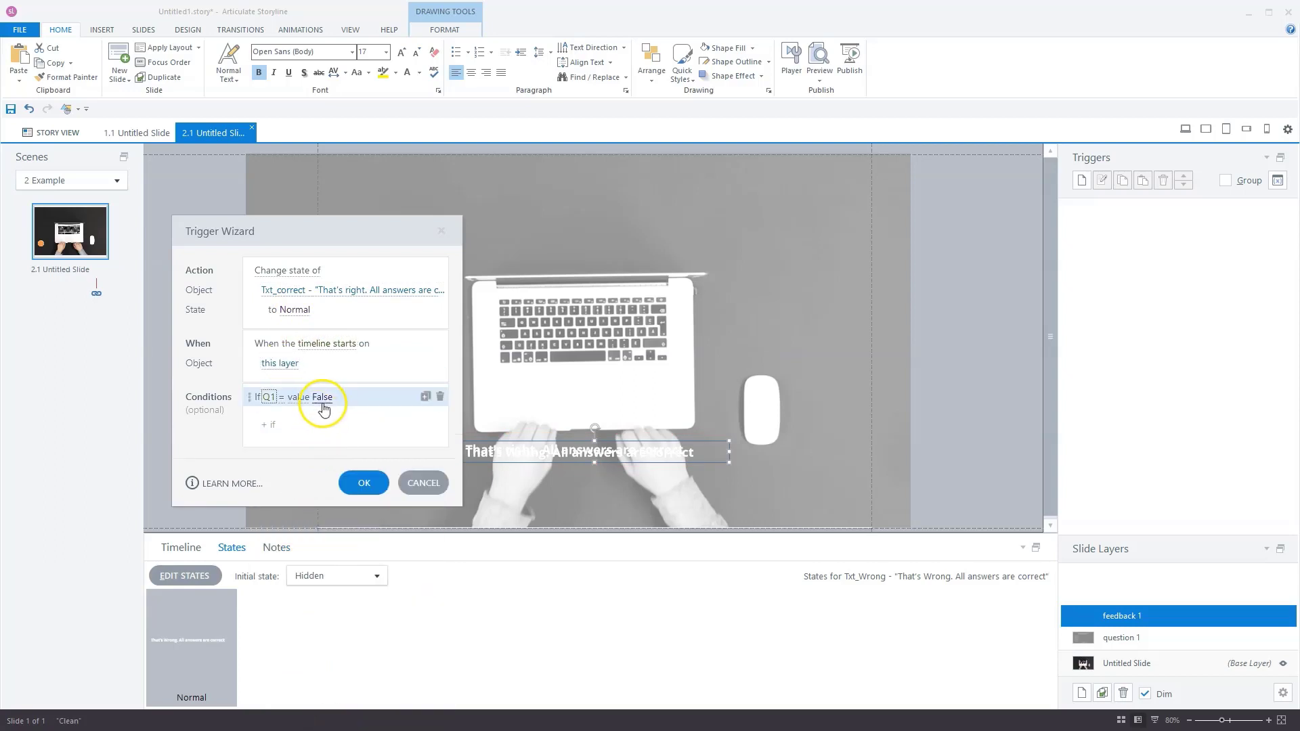
click(323, 405)
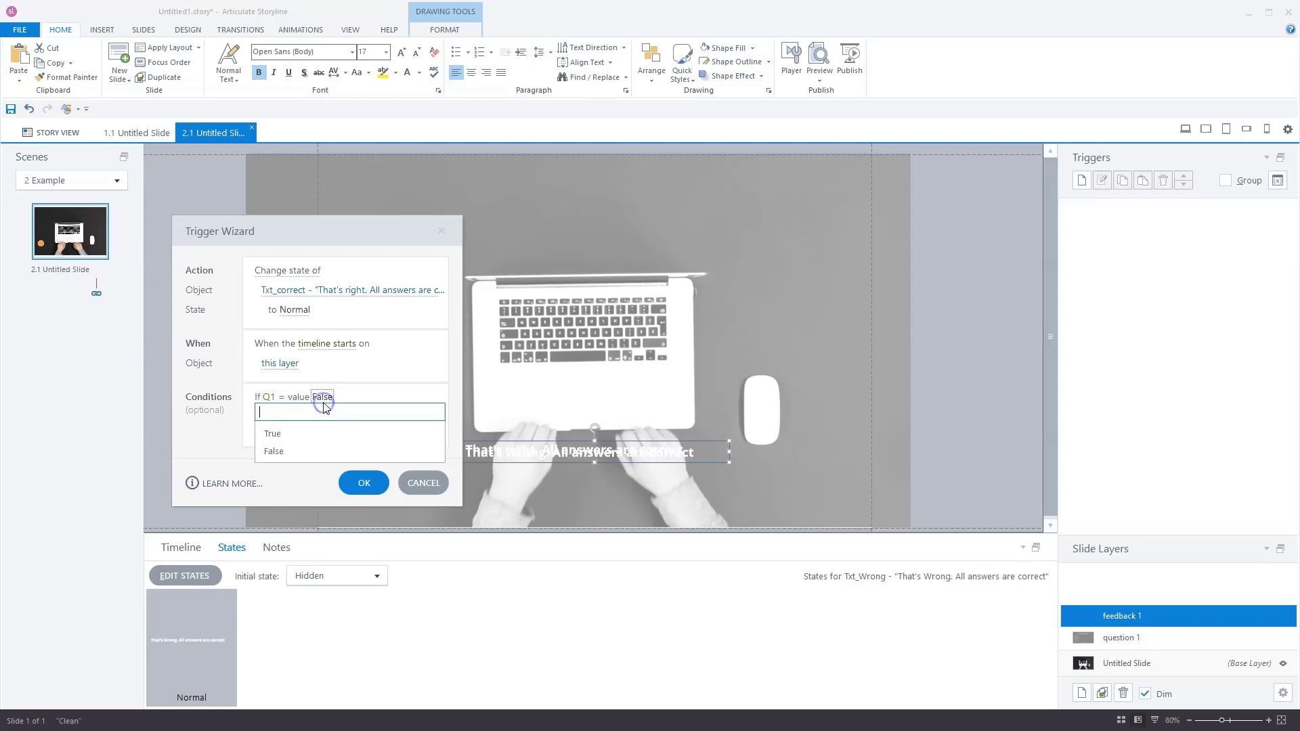
click(310, 437)
click(364, 482)
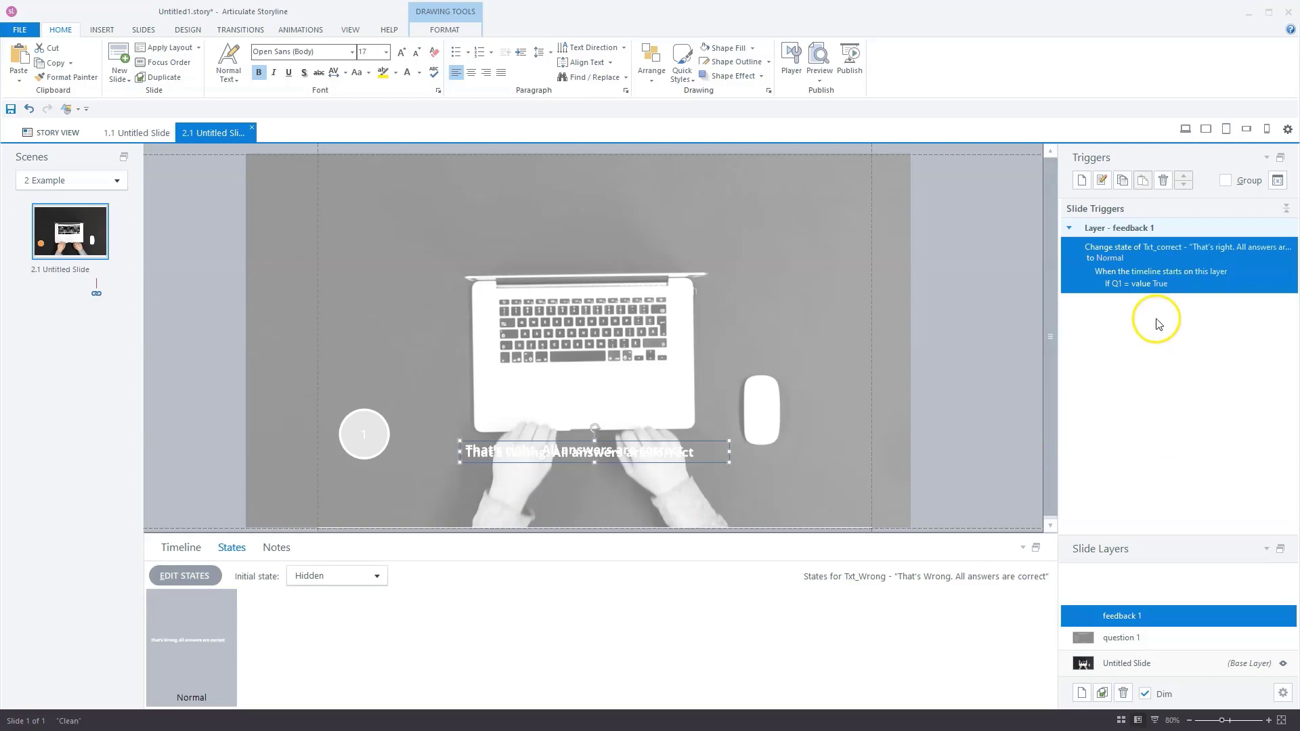
- Duplicate the trigger and edit the copy: This Layer timeline, target Txt_Wrong, condition Q1 = False
click(1124, 181)
click(1144, 181)
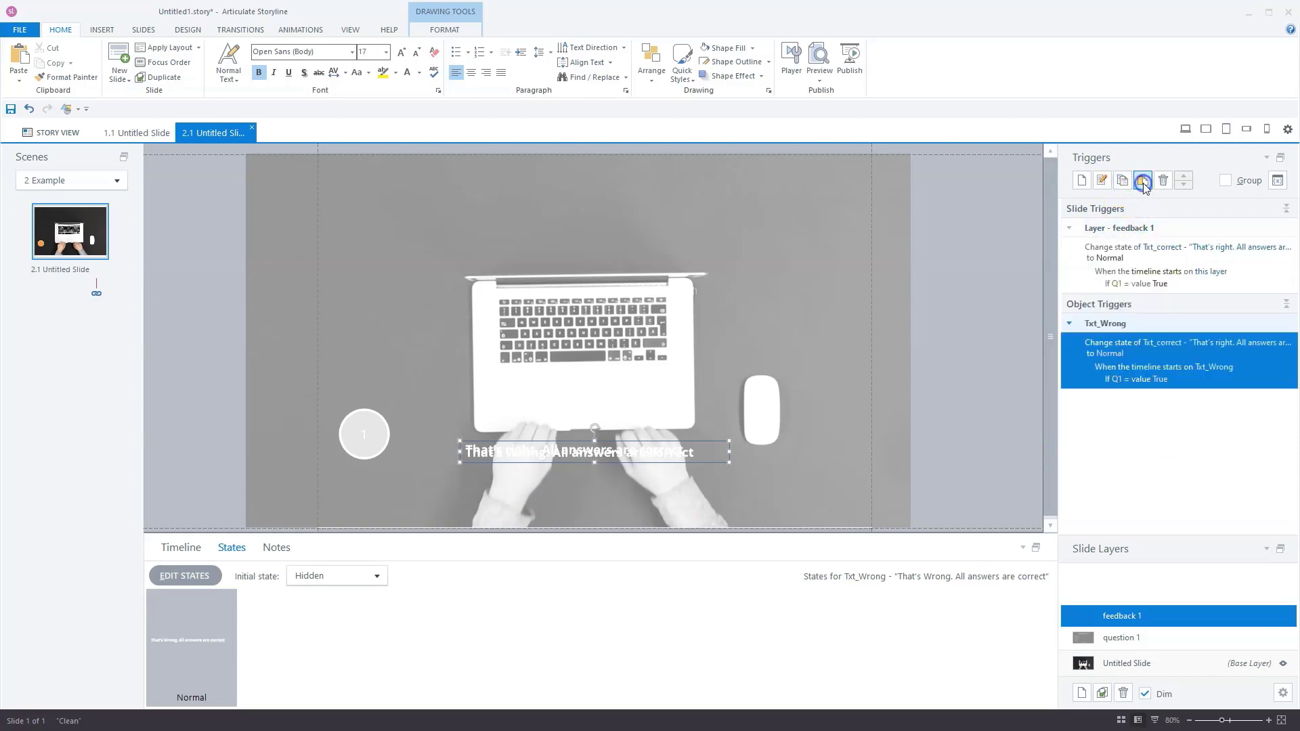
click(1116, 343)
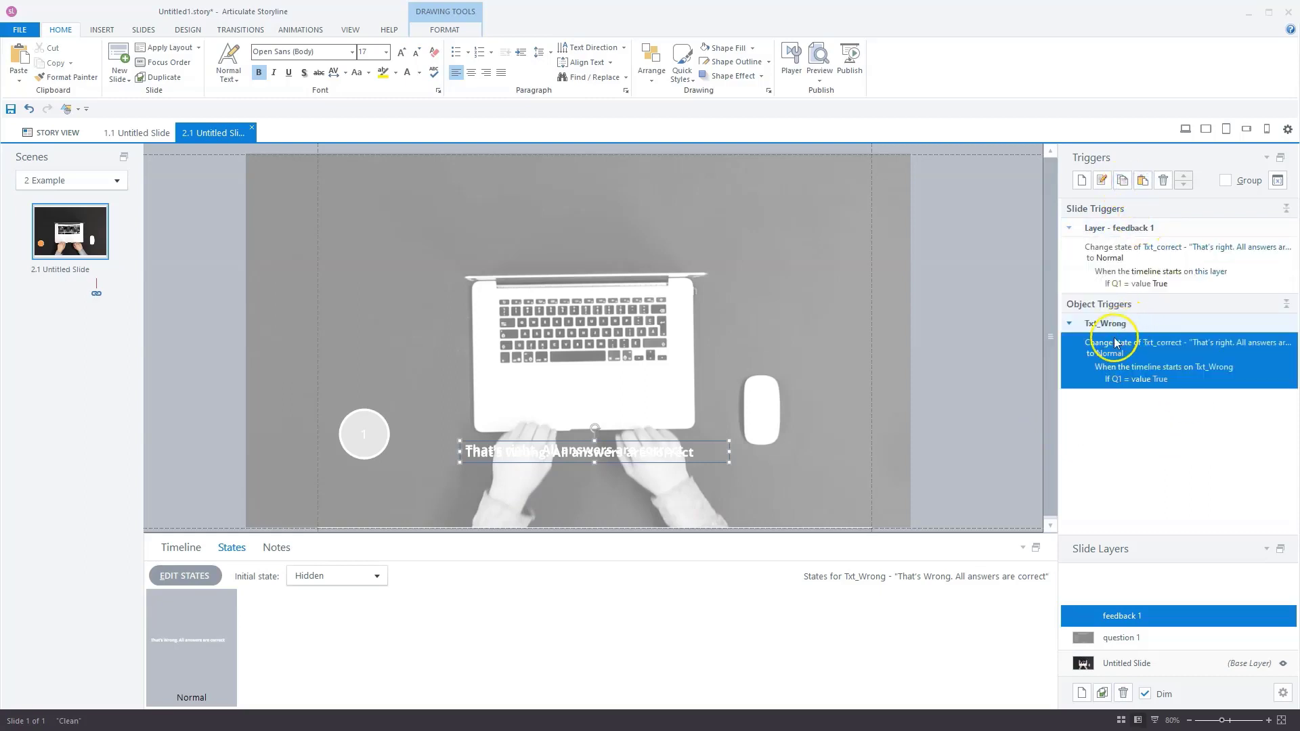
click(1214, 368)
click(1215, 402)
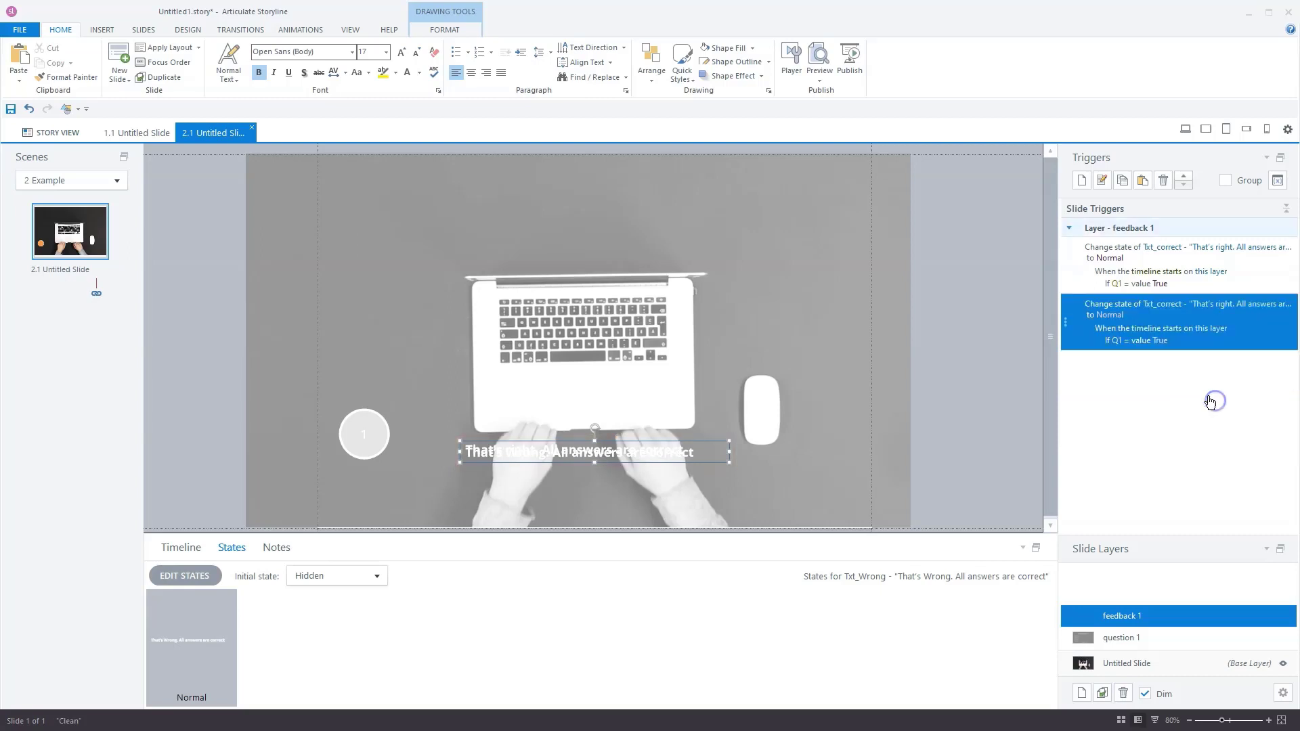
click(1155, 310)
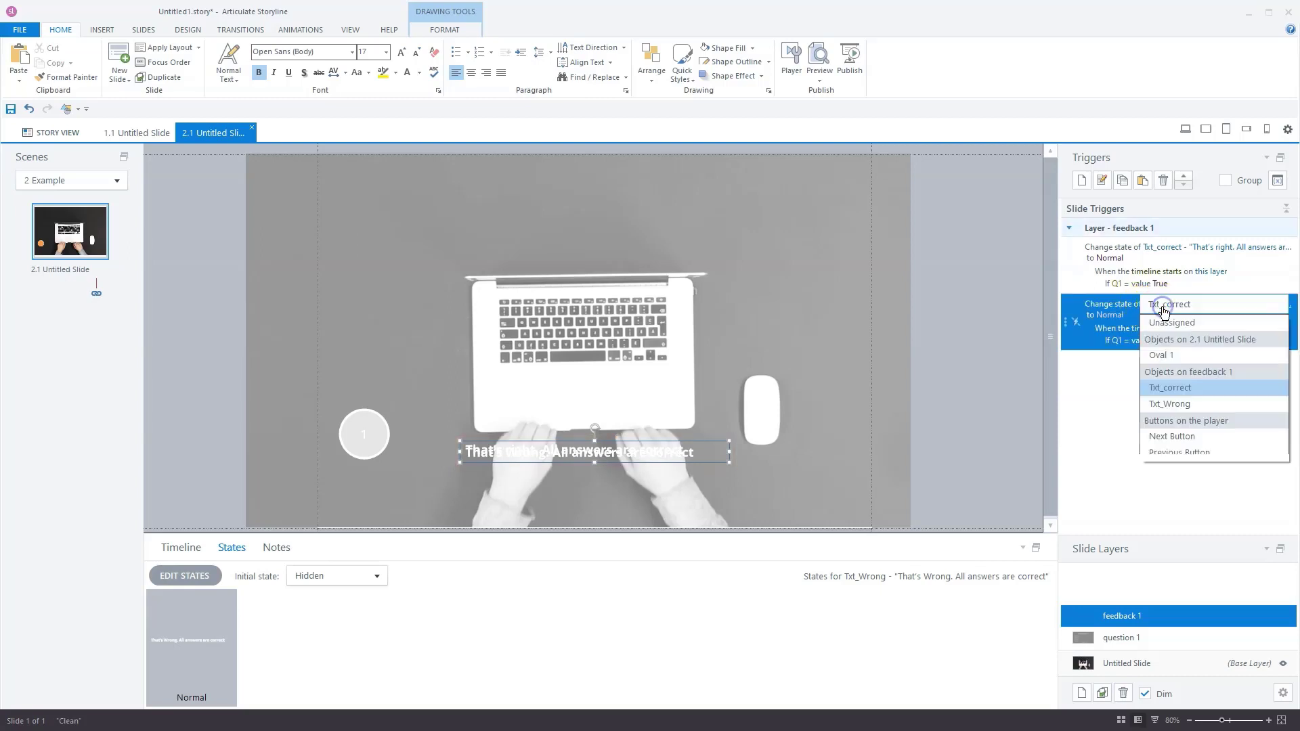
click(1170, 405)
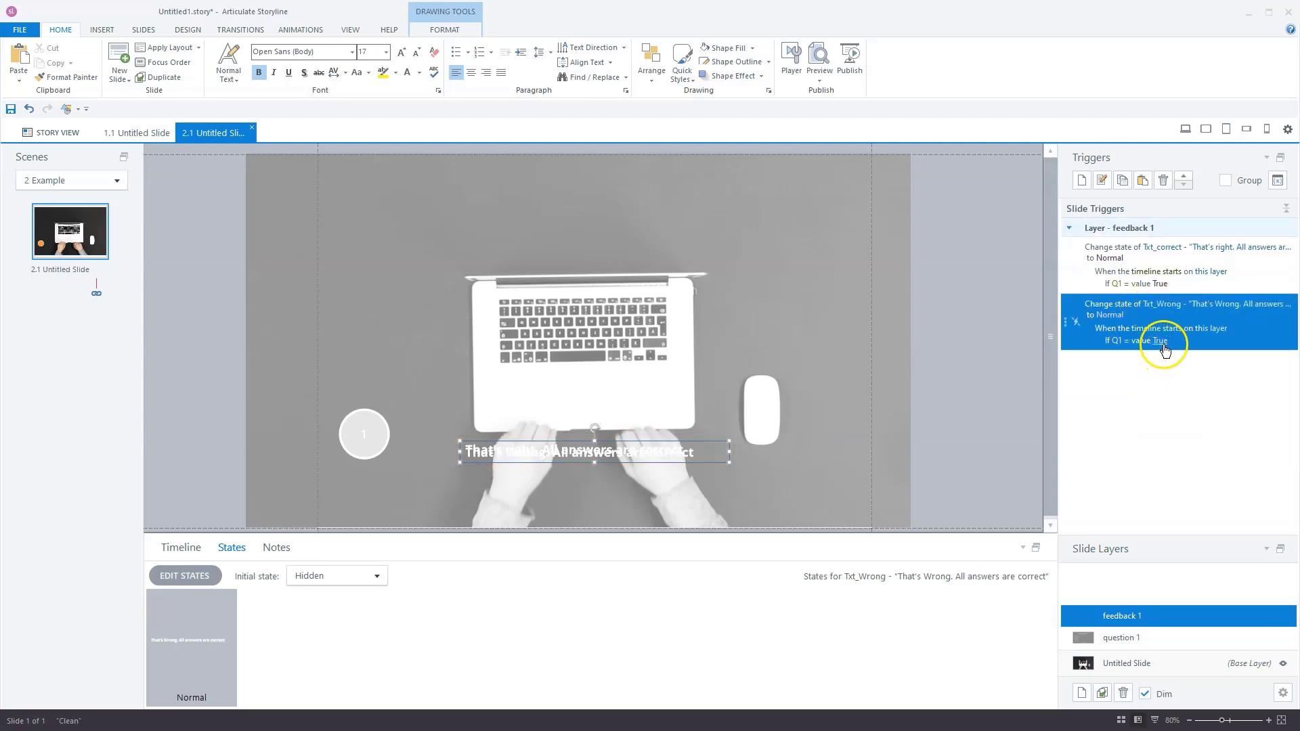
click(1162, 341)
click(1180, 385)
click(1144, 309)
- On question 1, create a trigger setting Q1 to True when the user clicks Rectangle 2 (SUBMIT)
click(476, 630)
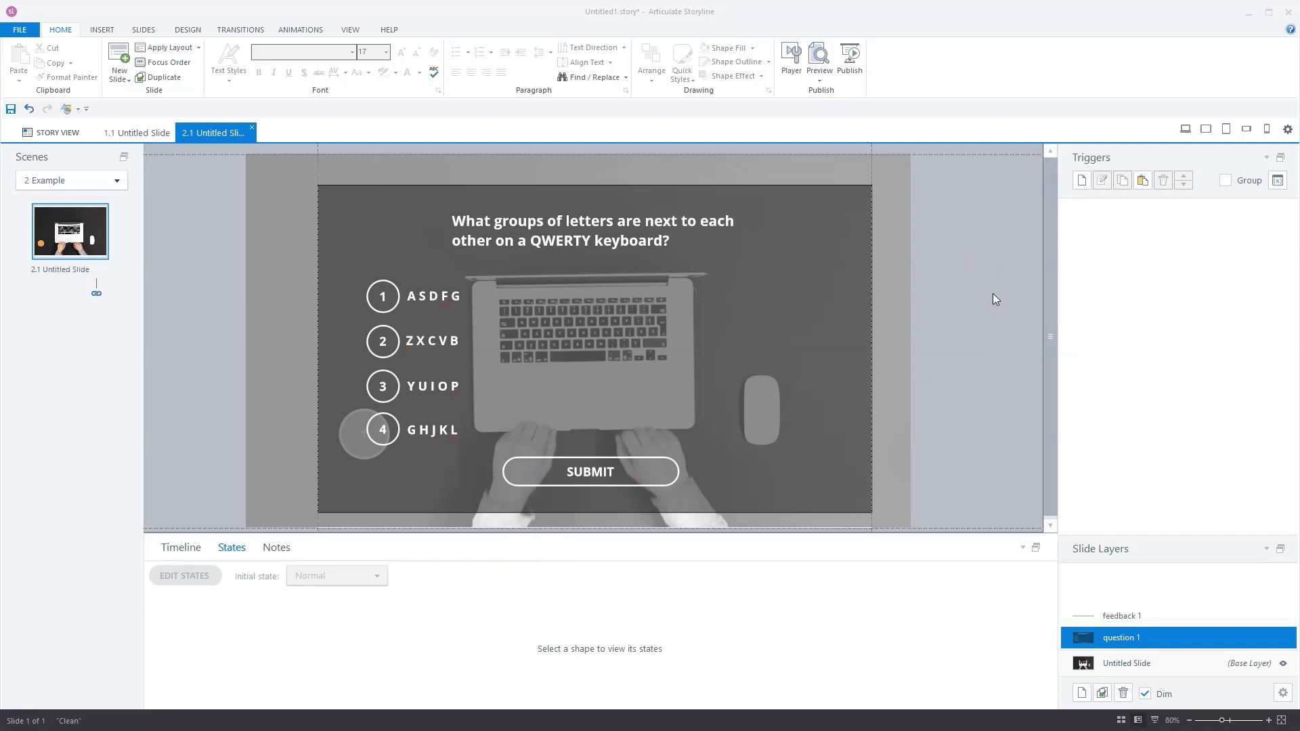
click(1082, 180)
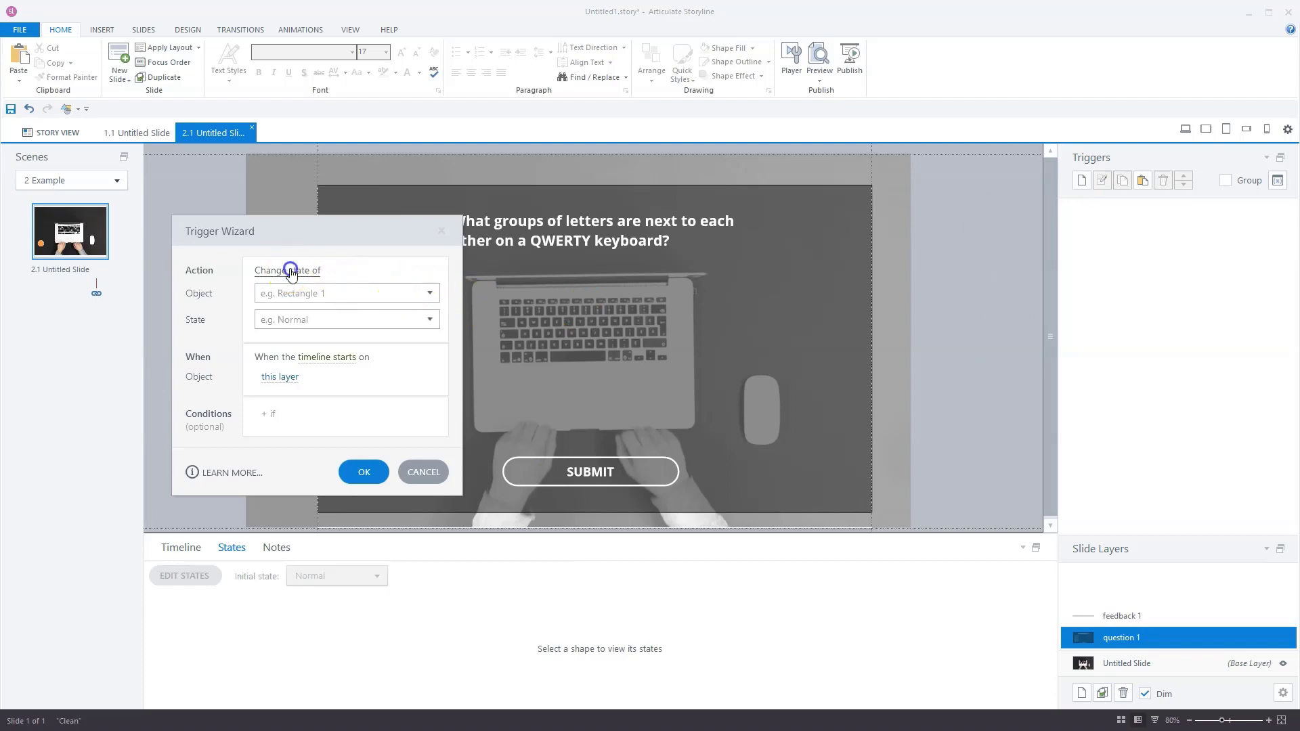
click(290, 270)
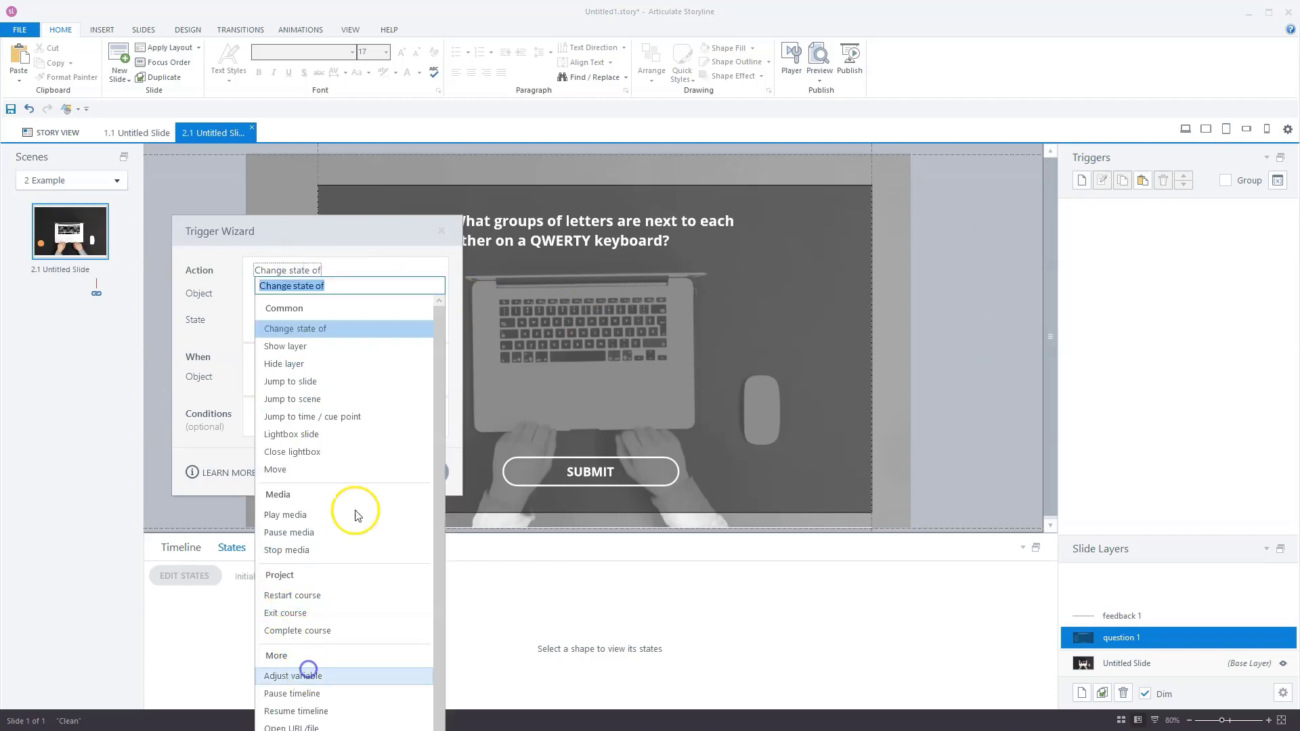
click(306, 675)
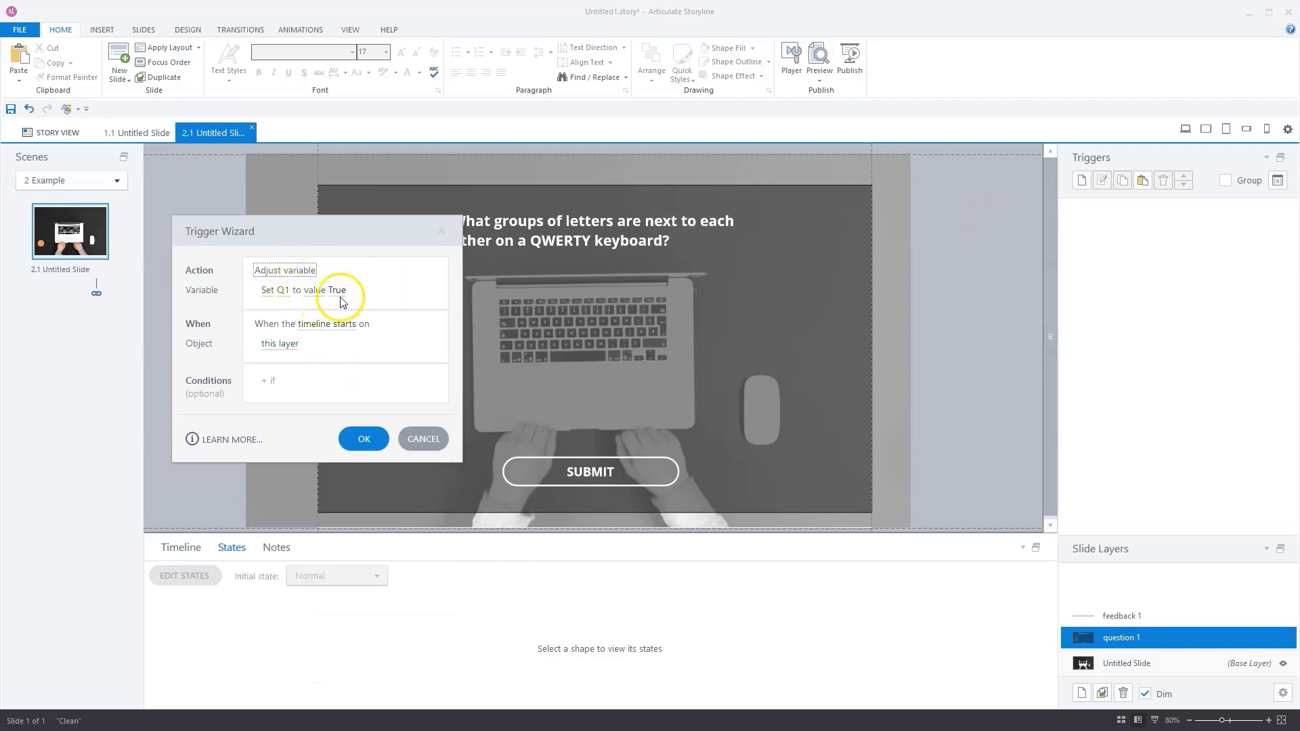
click(321, 324)
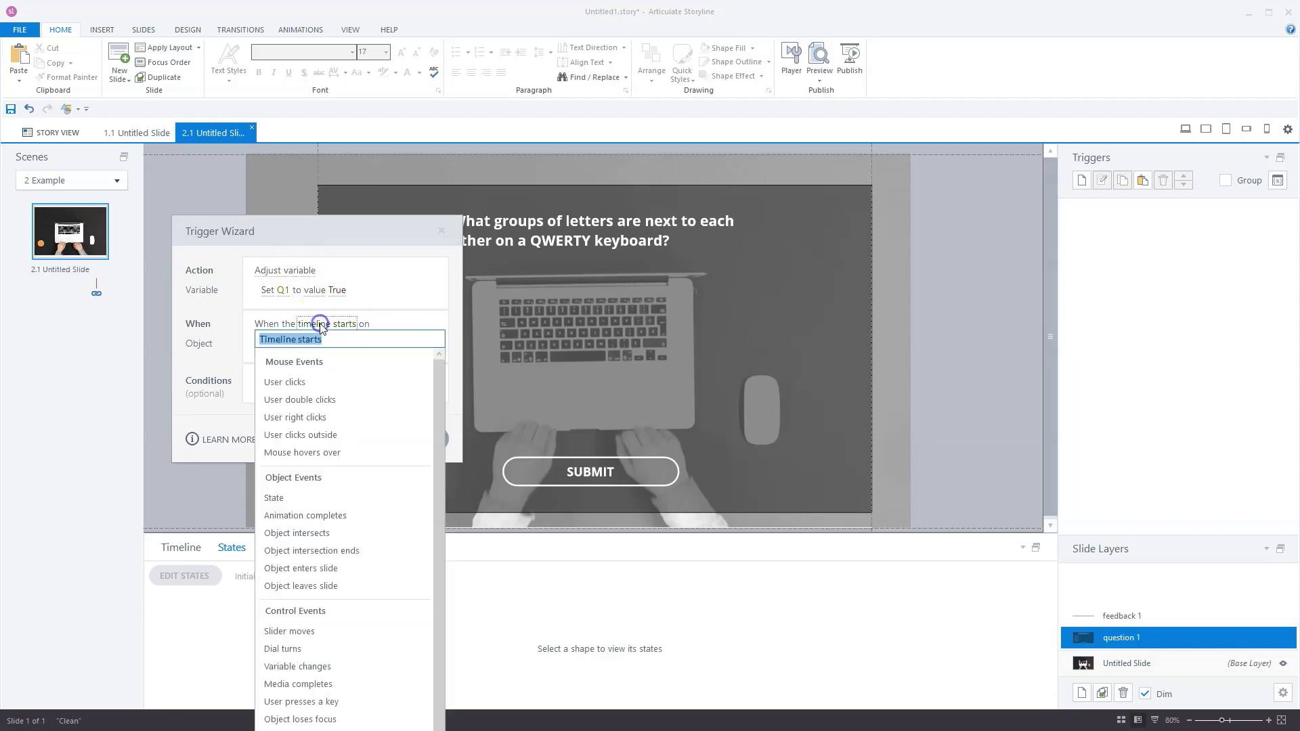
click(315, 382)
click(285, 344)
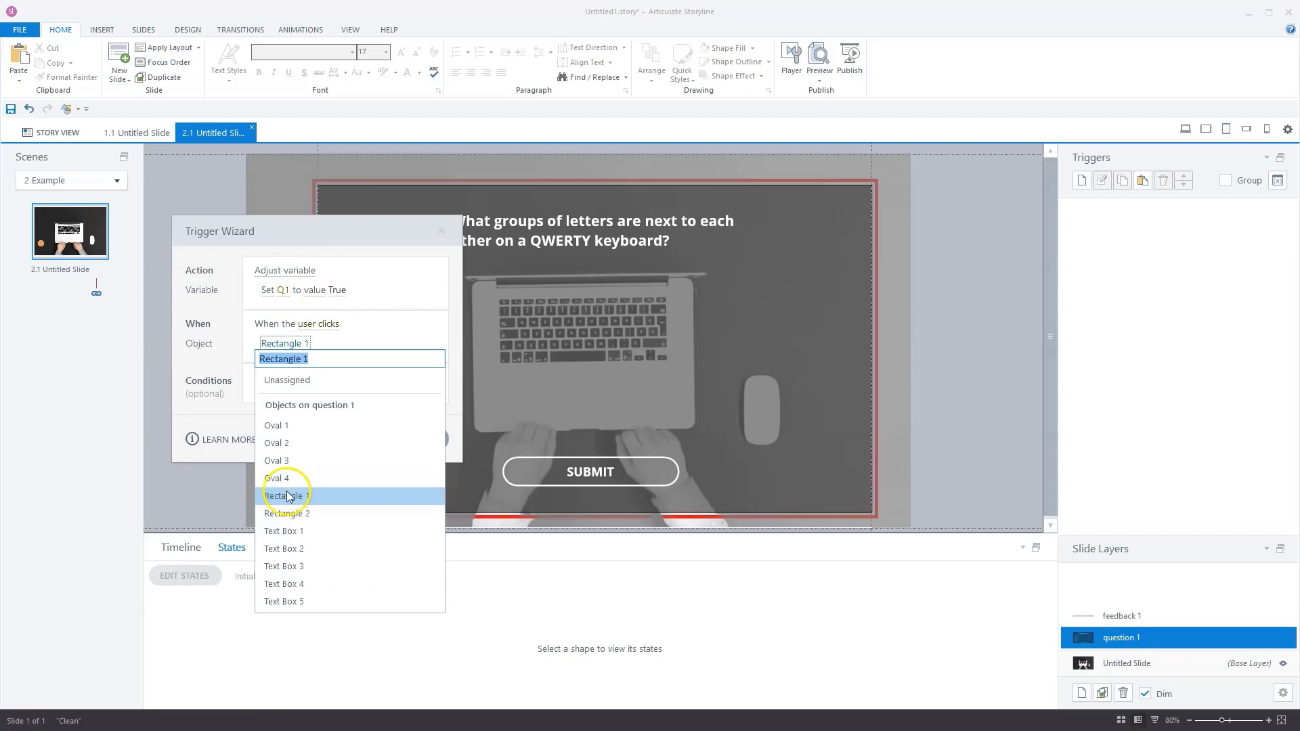
click(292, 515)
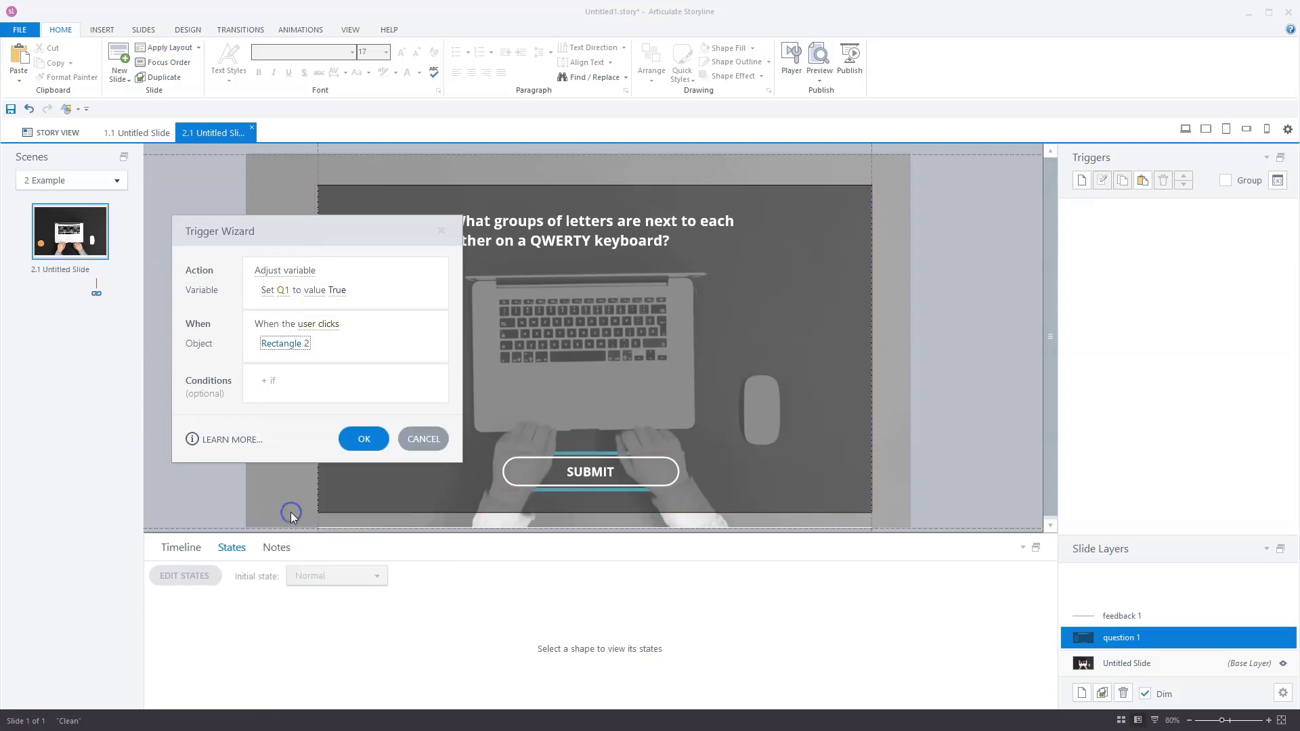
- Add conditions requiring Oval 1 and Oval 2 to be in the Selected state
click(285, 381)
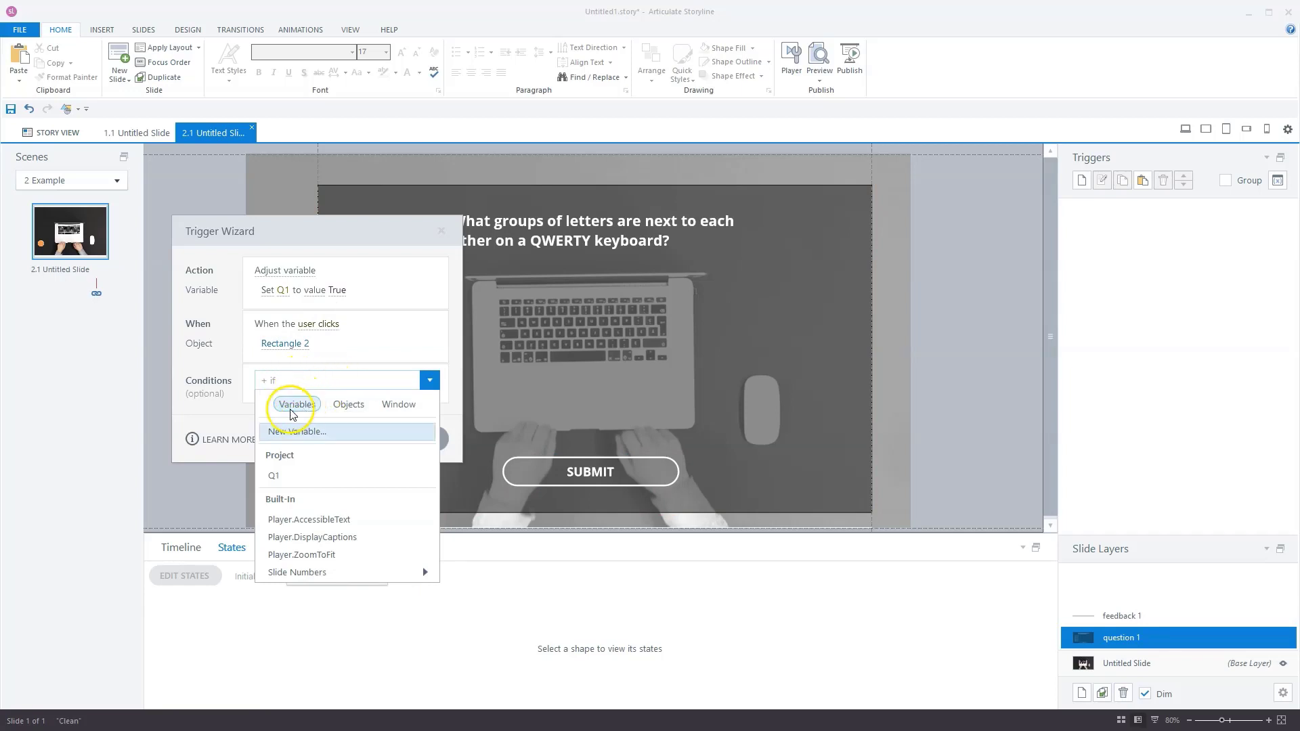
click(349, 405)
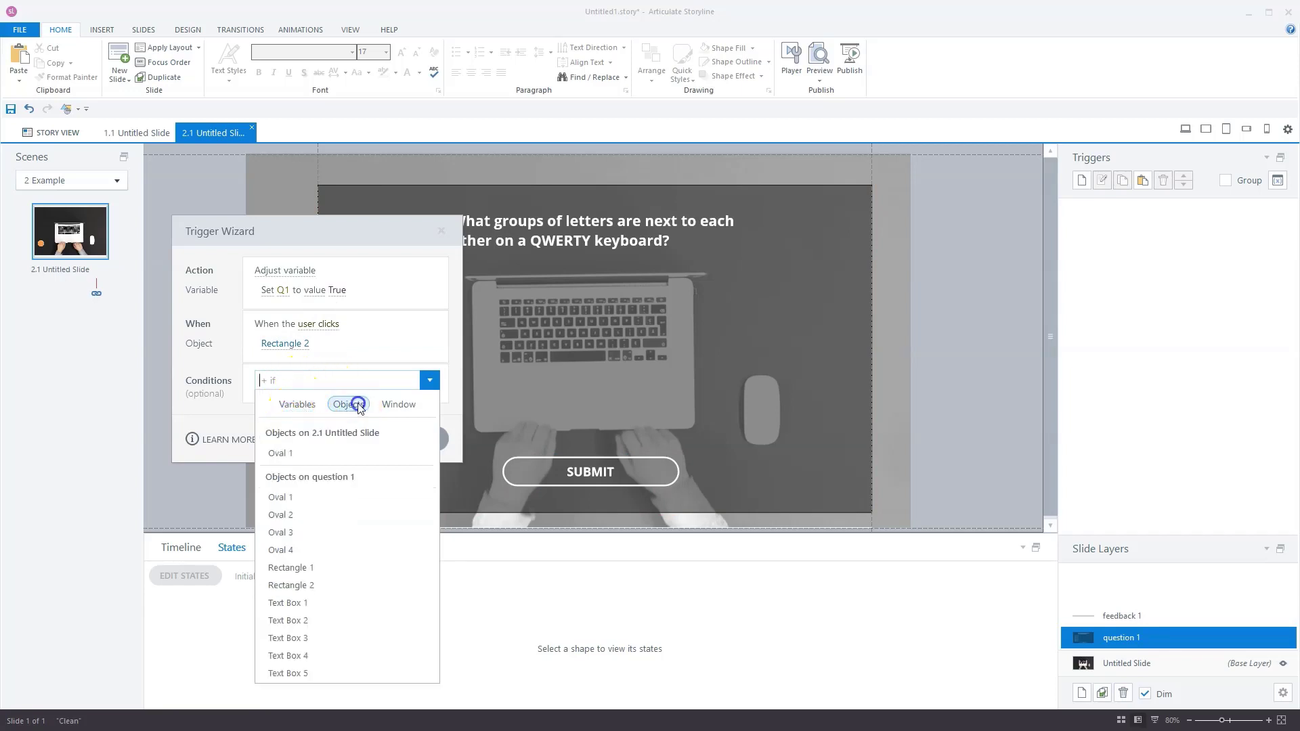
click(311, 497)
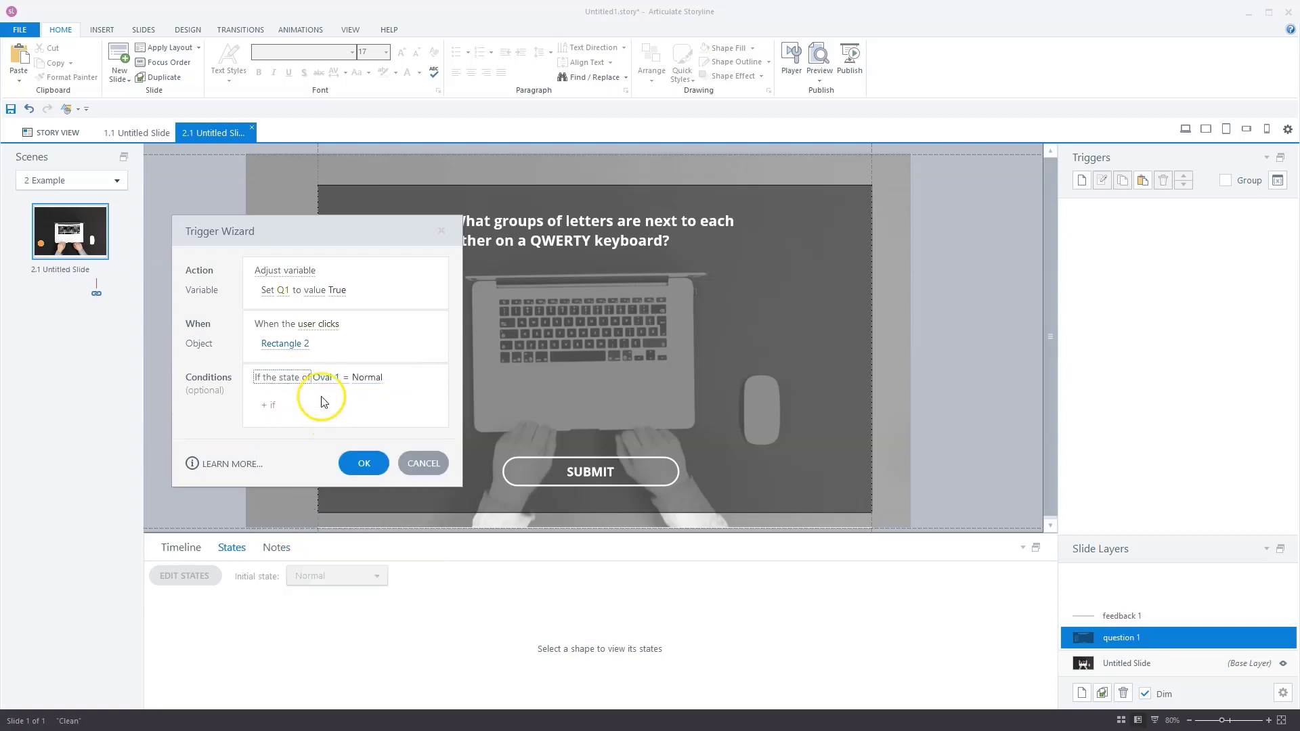
click(366, 377)
click(308, 453)
click(806, 363)
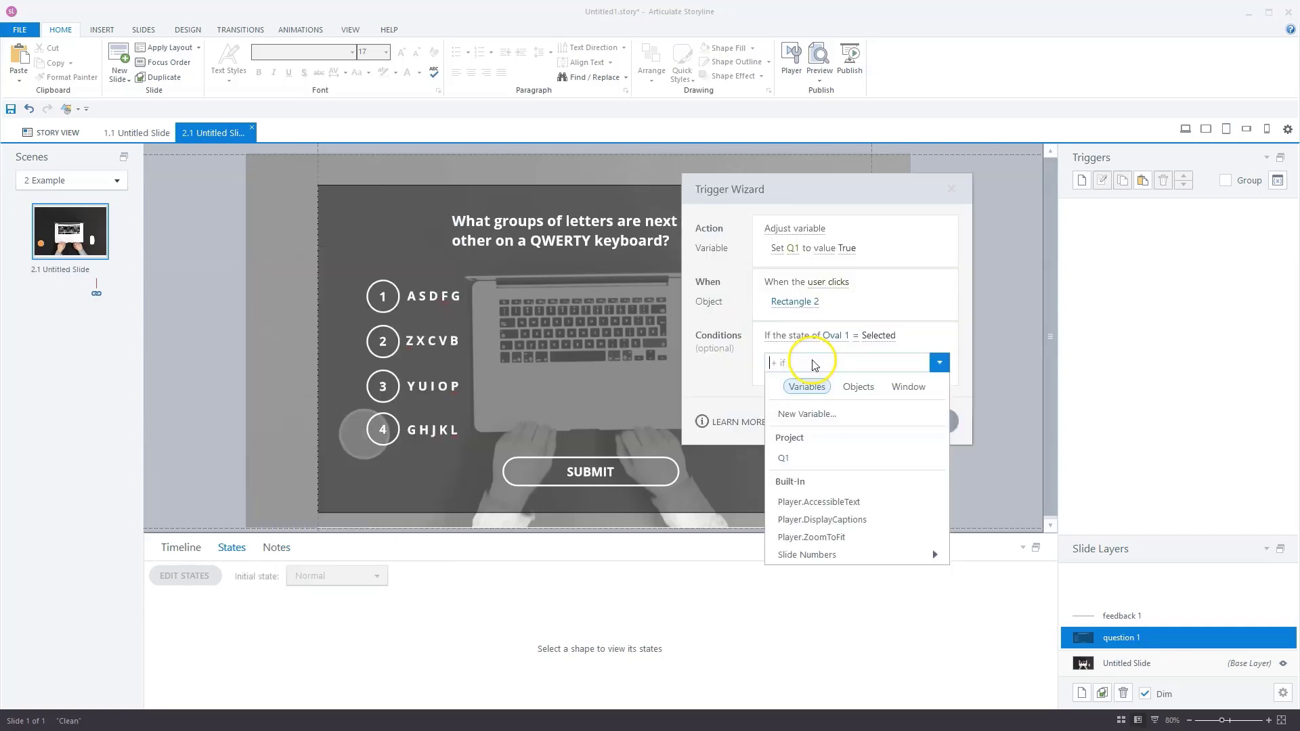
click(859, 386)
click(822, 500)
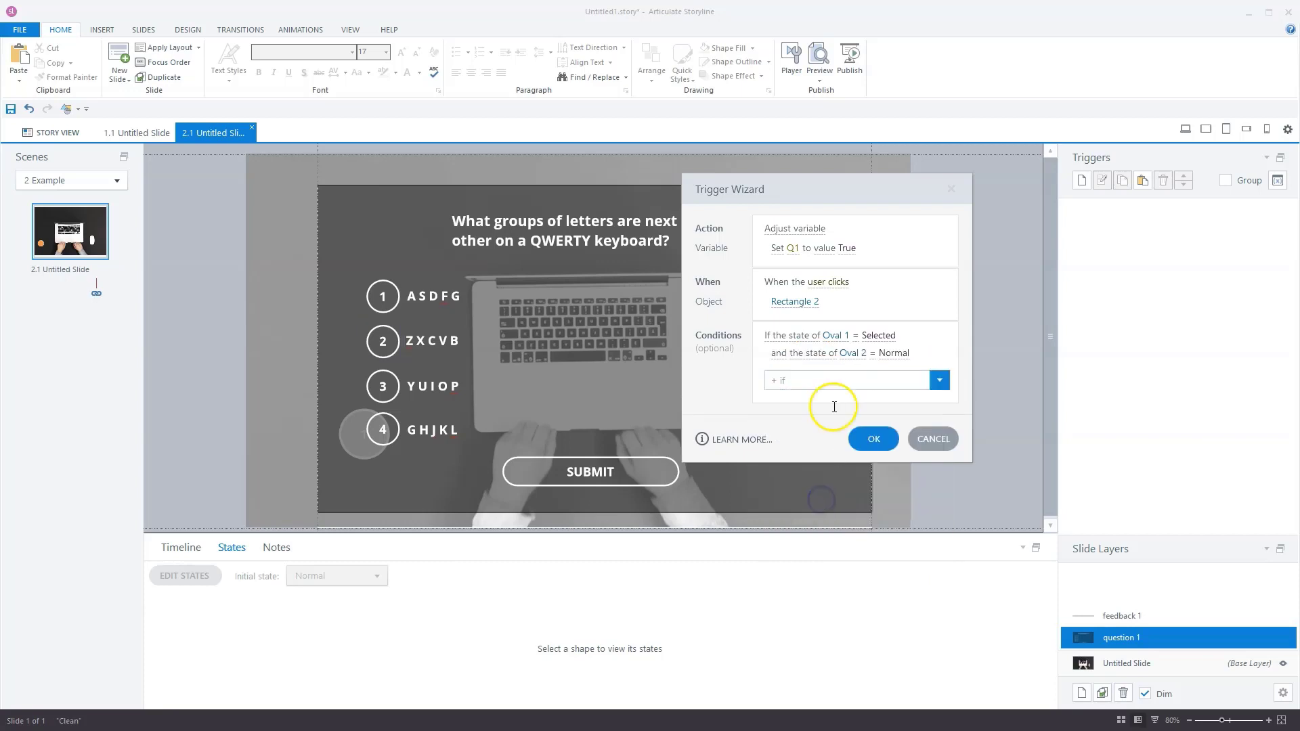
click(893, 352)
click(808, 434)
- Add conditions requiring Oval 3 and Oval 4 to be Selected, then save the trigger
click(808, 374)
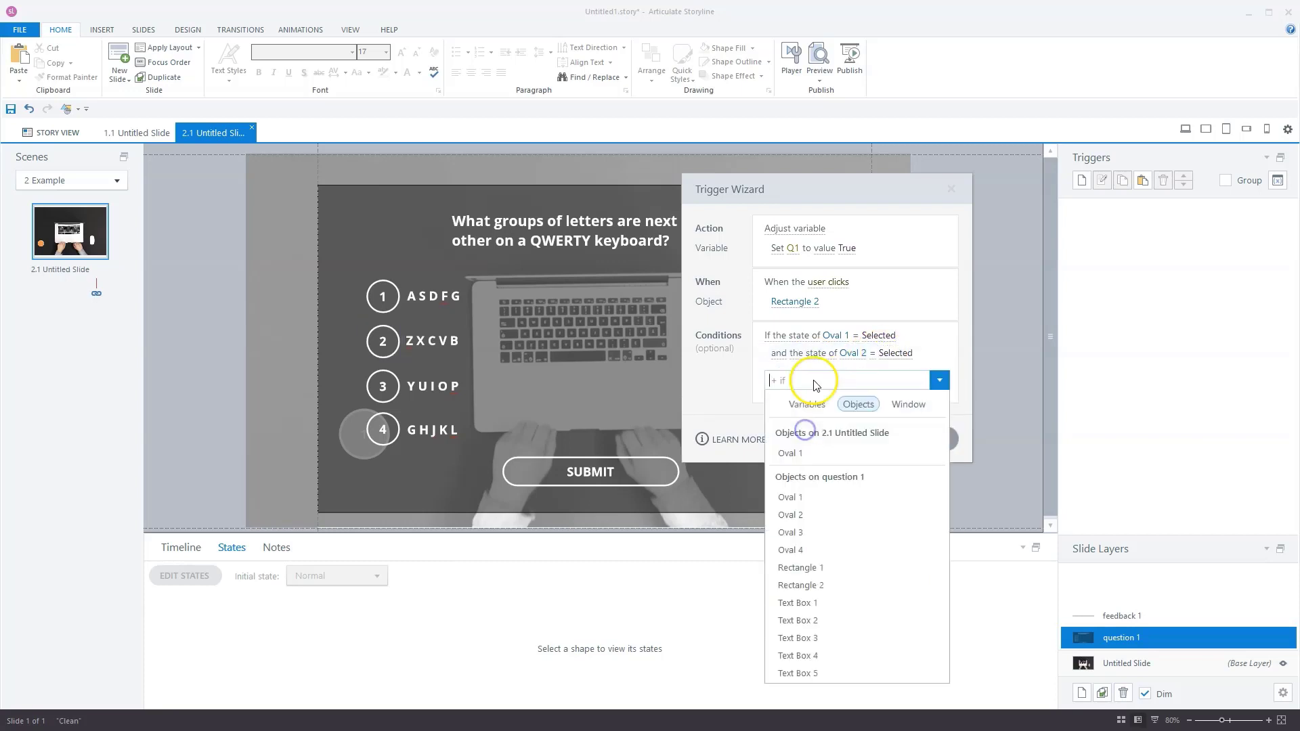
click(808, 531)
click(894, 370)
click(807, 451)
click(790, 397)
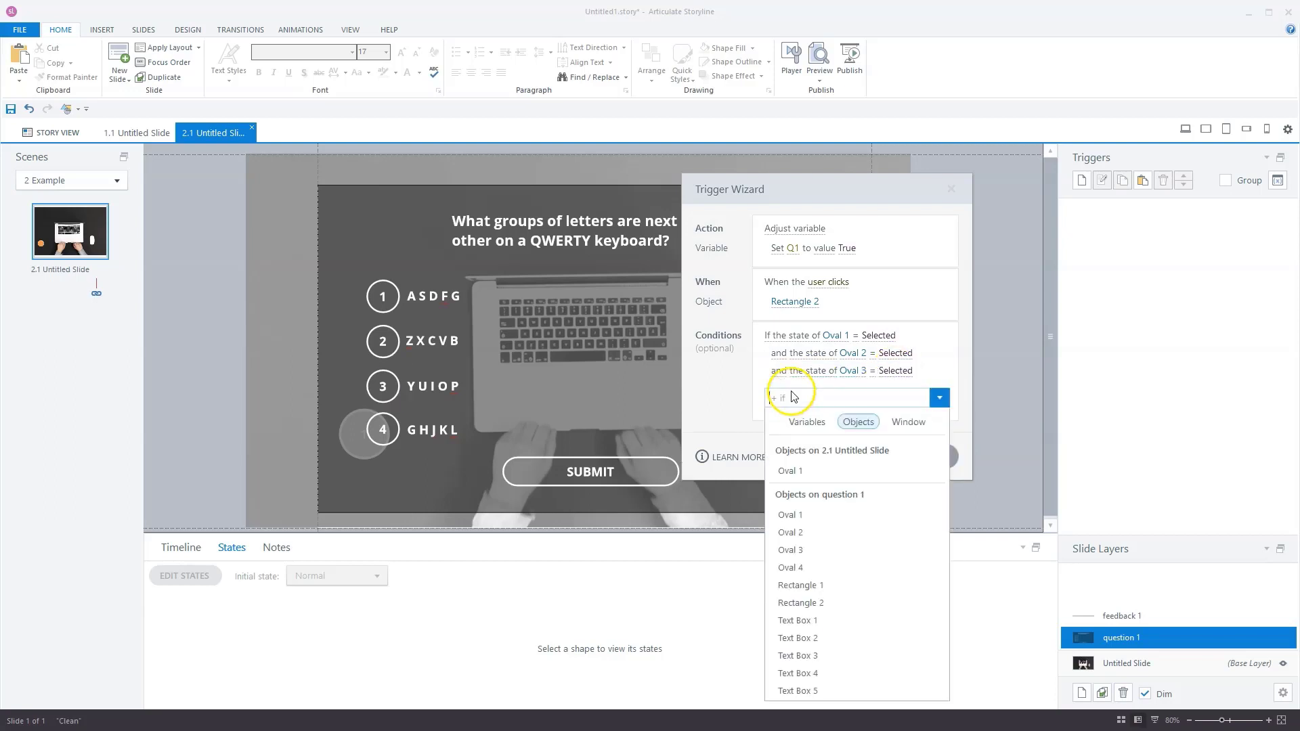
click(791, 567)
click(895, 388)
click(790, 463)
click(881, 474)
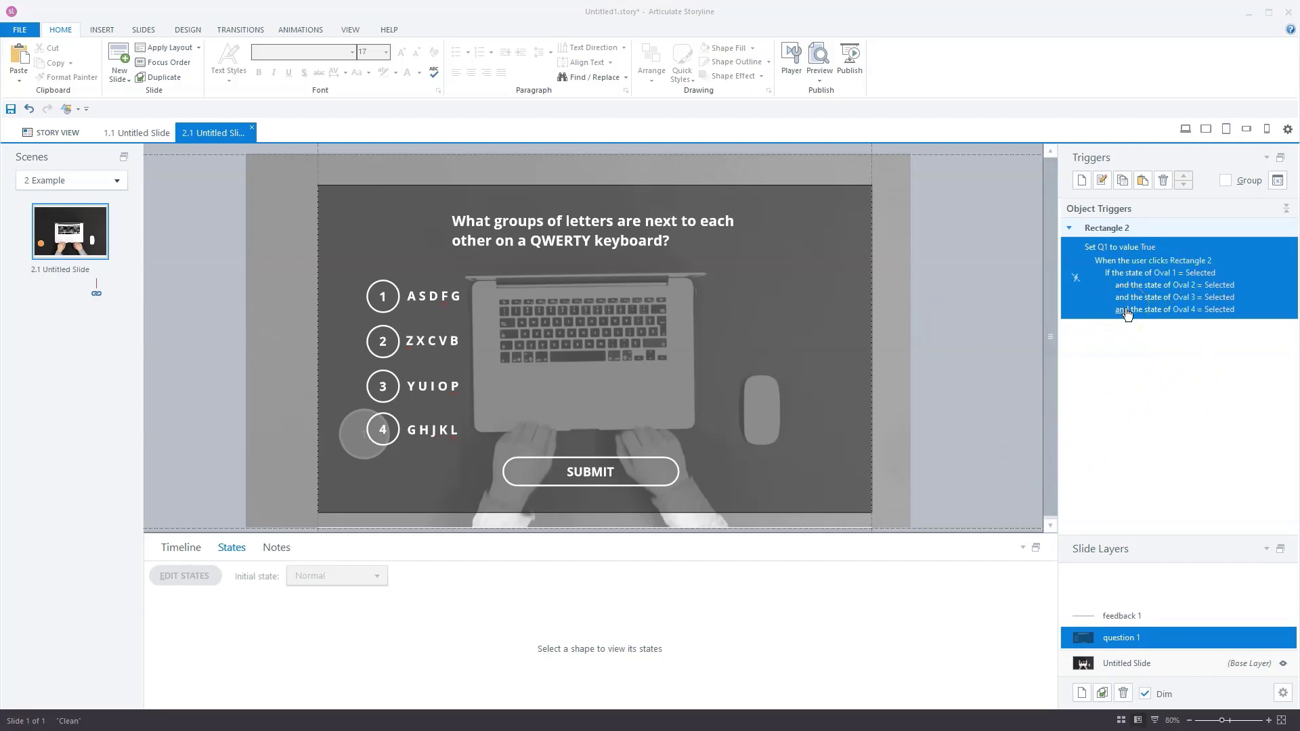
- Add a trigger on the SUBMIT button that shows layer feedback 1
click(650, 459)
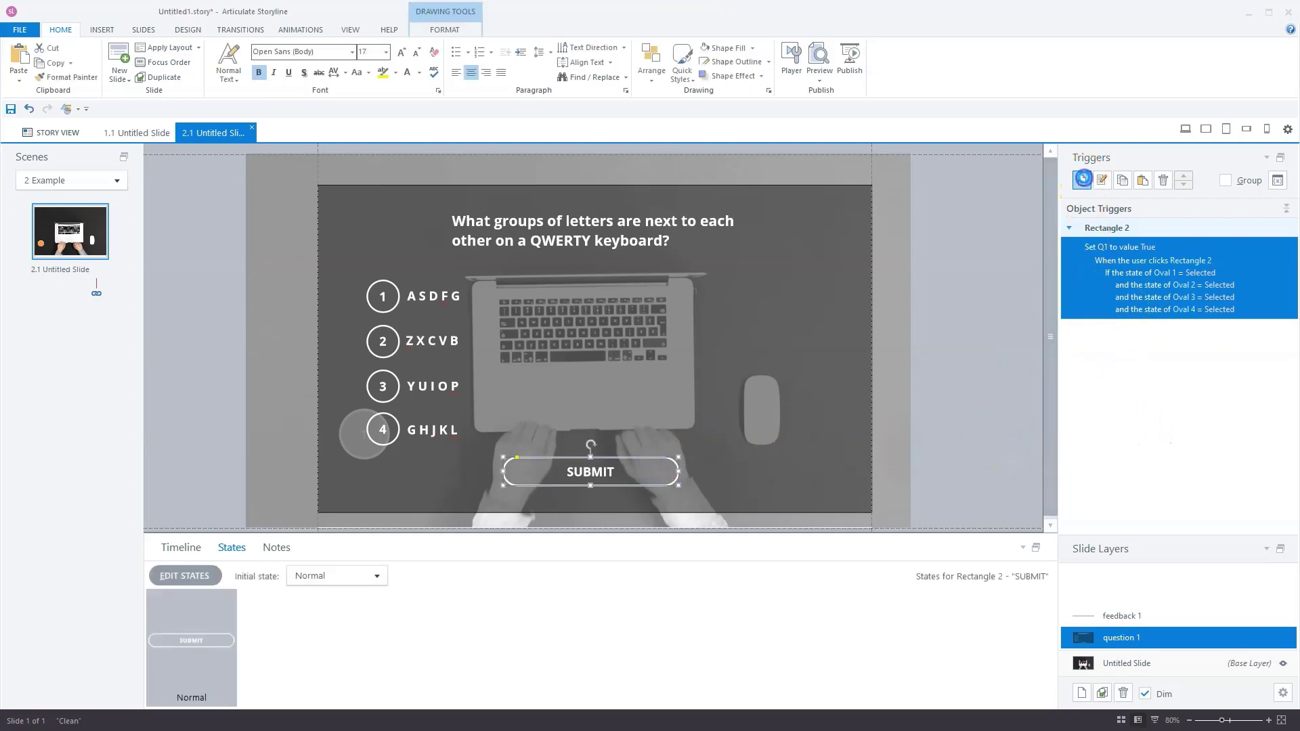
click(1083, 180)
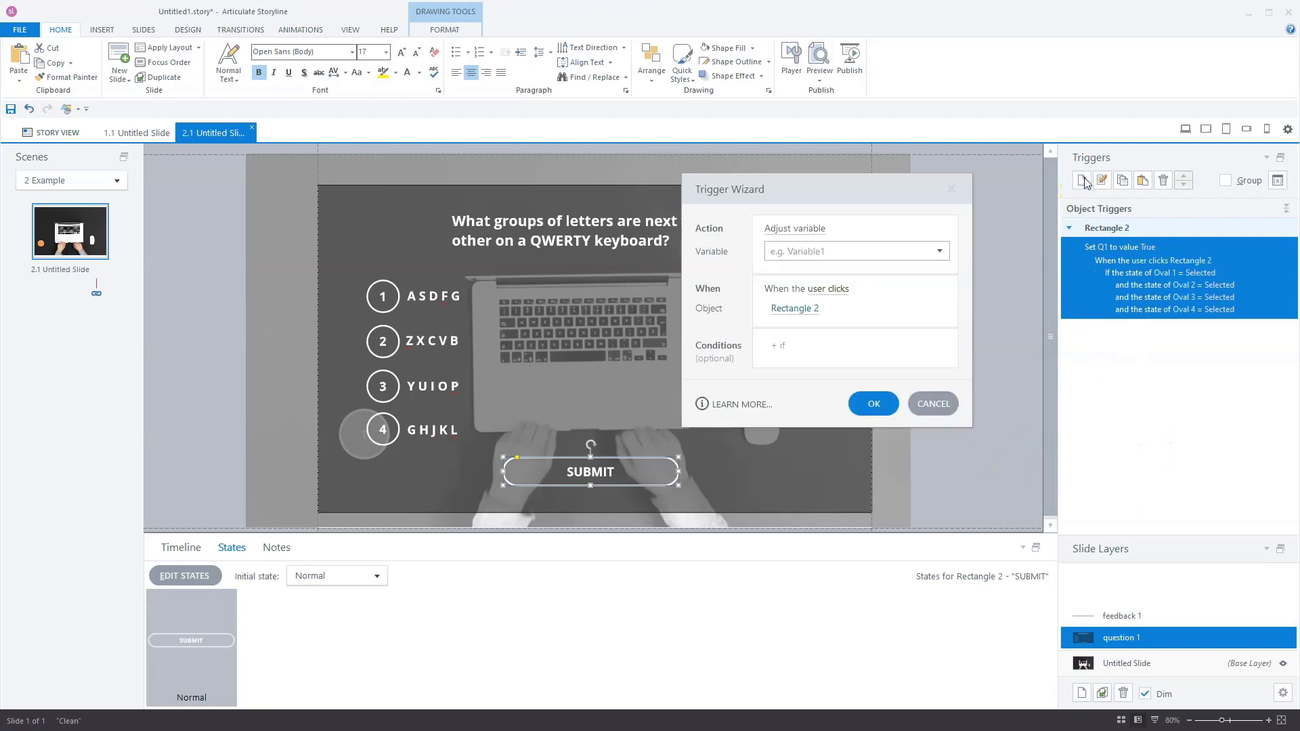
click(793, 227)
click(806, 304)
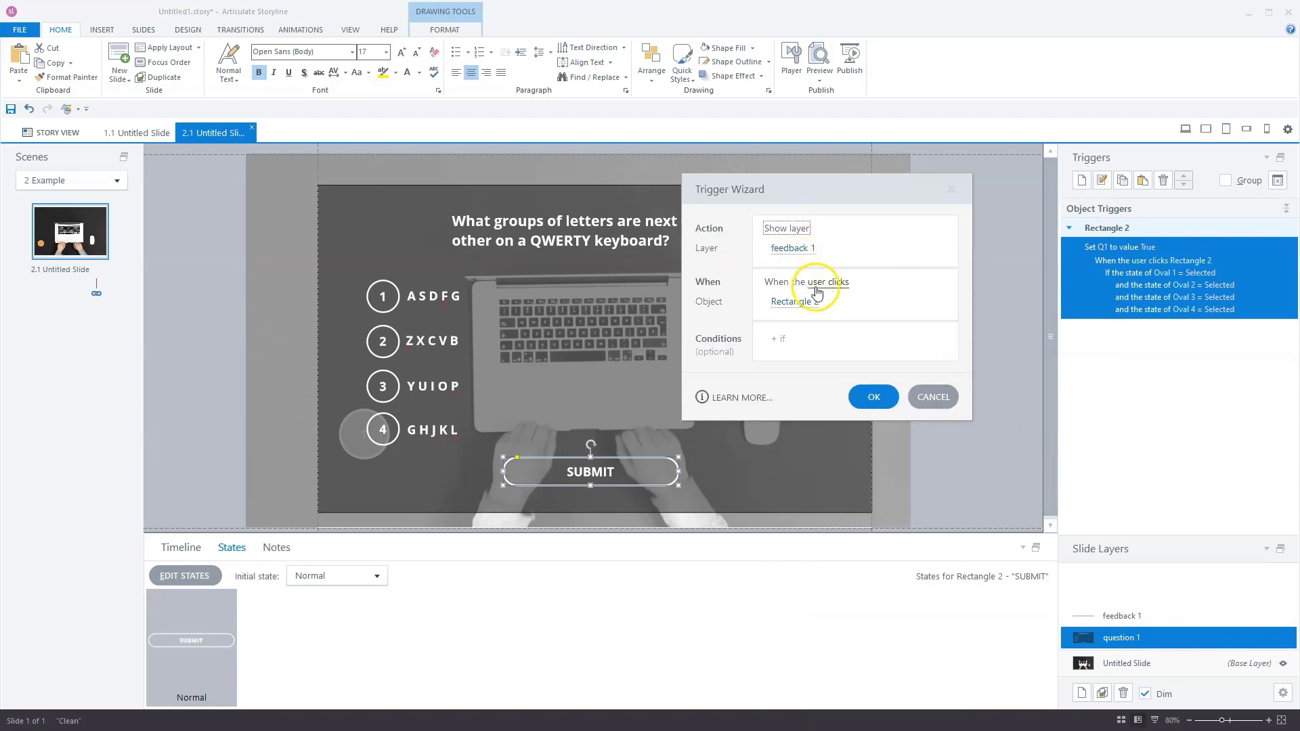
click(875, 395)
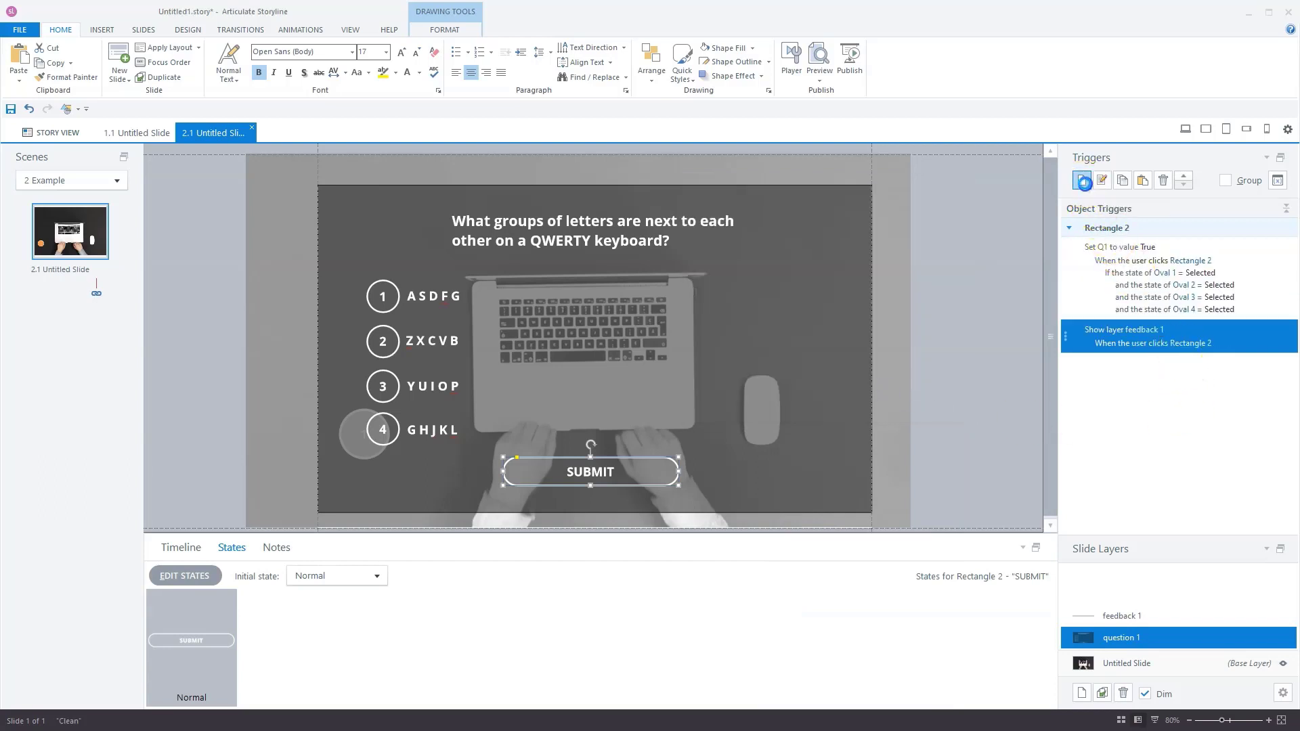
- Add a second SUBMIT trigger changing Rectangle 2's state to Hidden when the user clicks it
click(1084, 182)
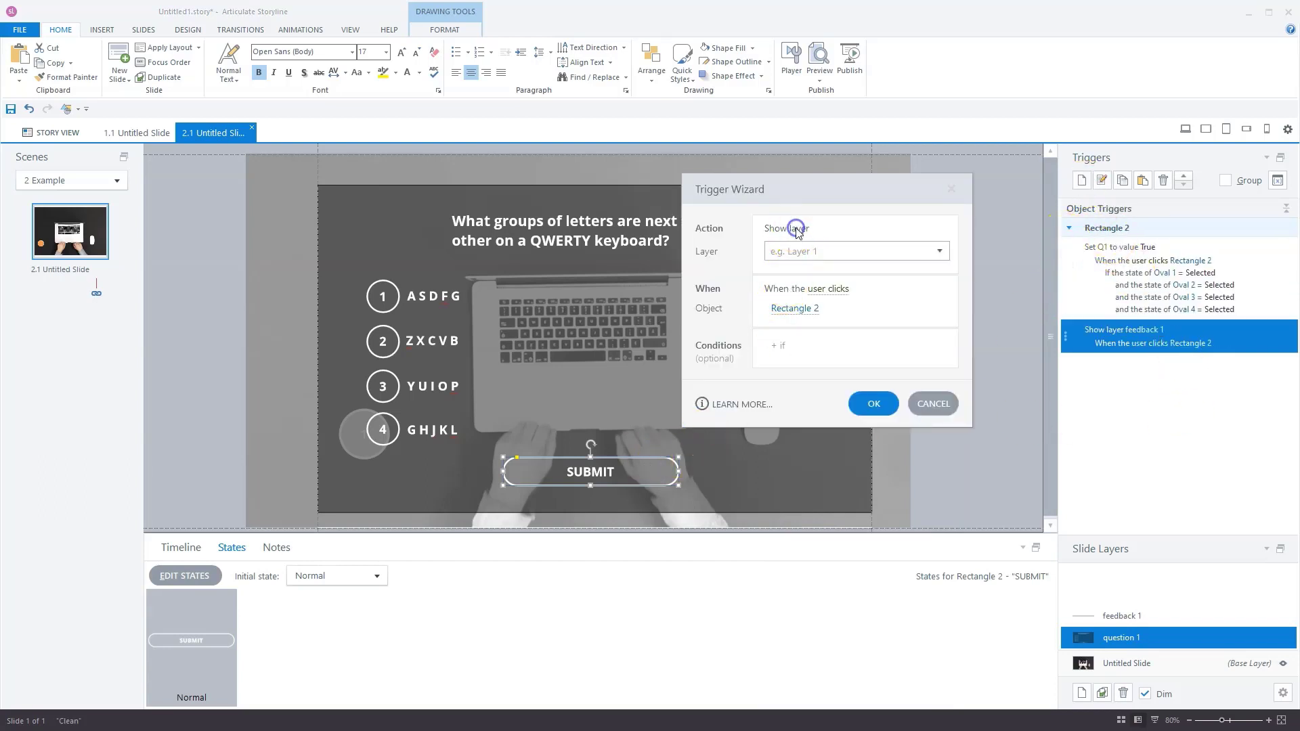
click(797, 229)
click(796, 278)
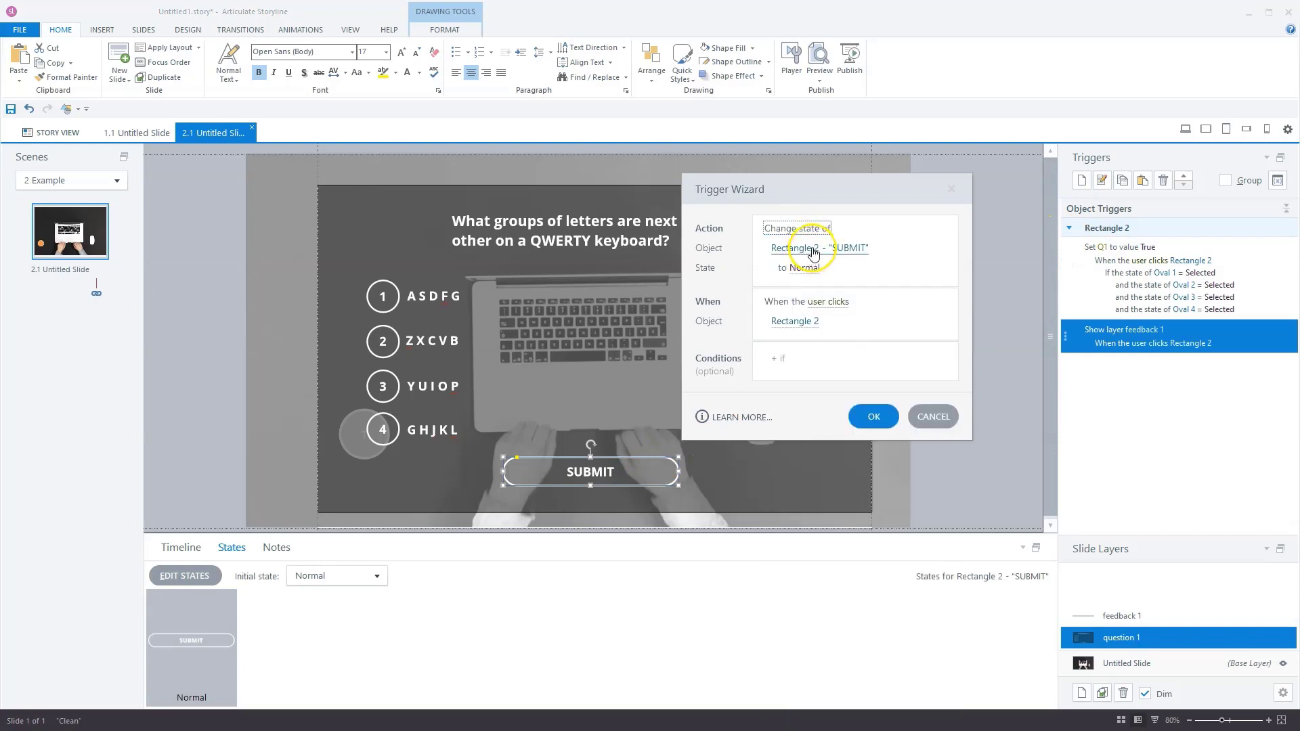
click(805, 268)
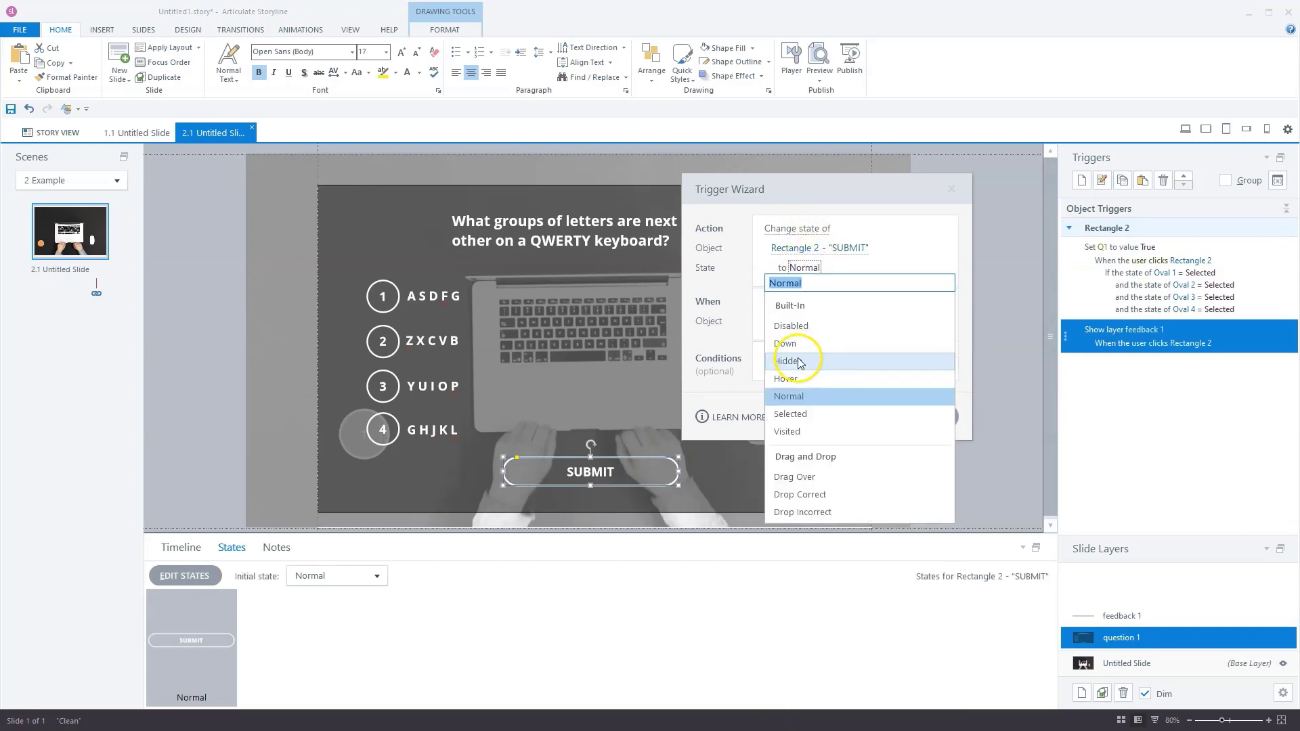
click(800, 362)
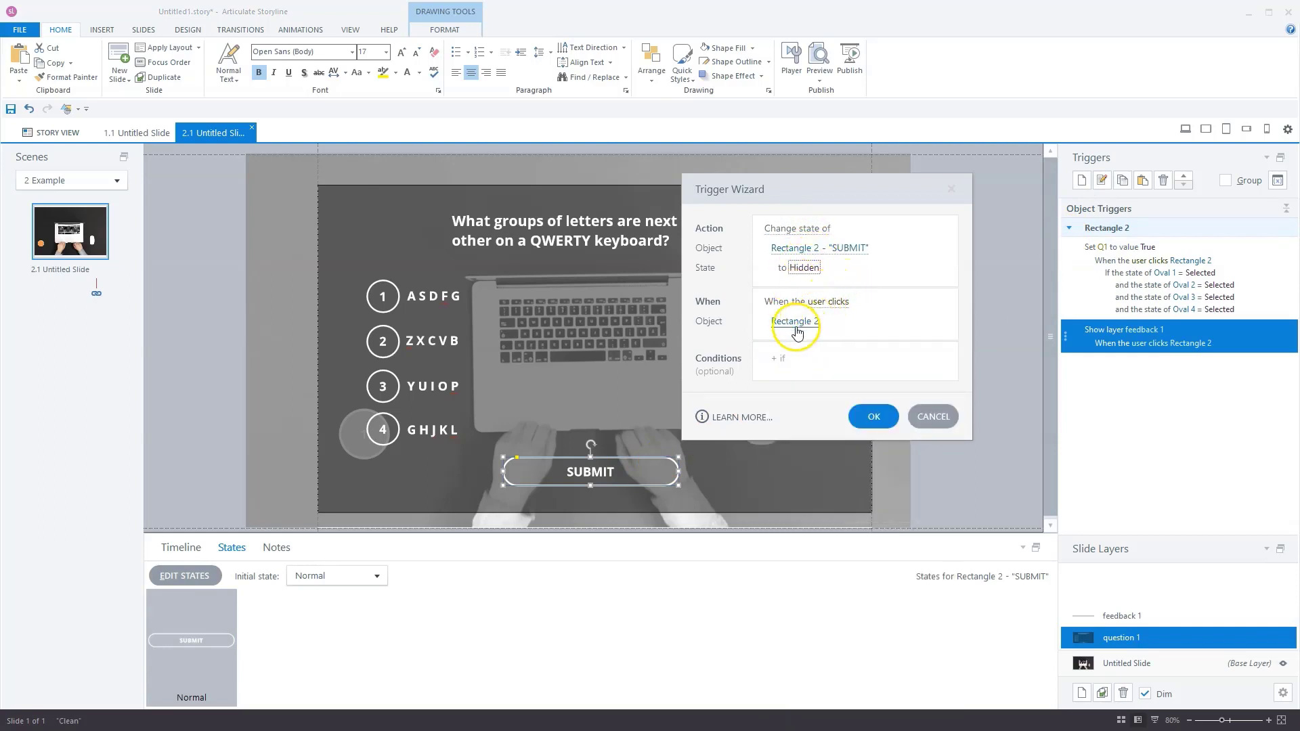
click(874, 419)
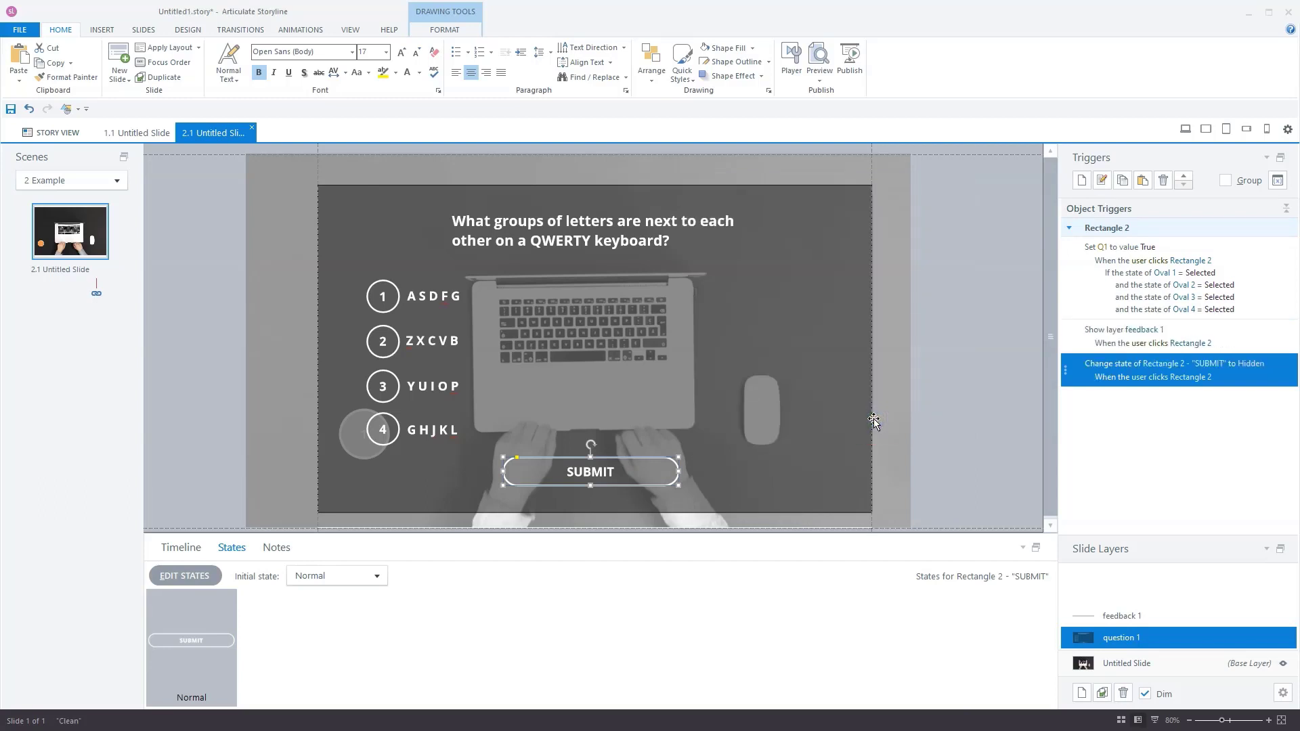
click(1029, 274)
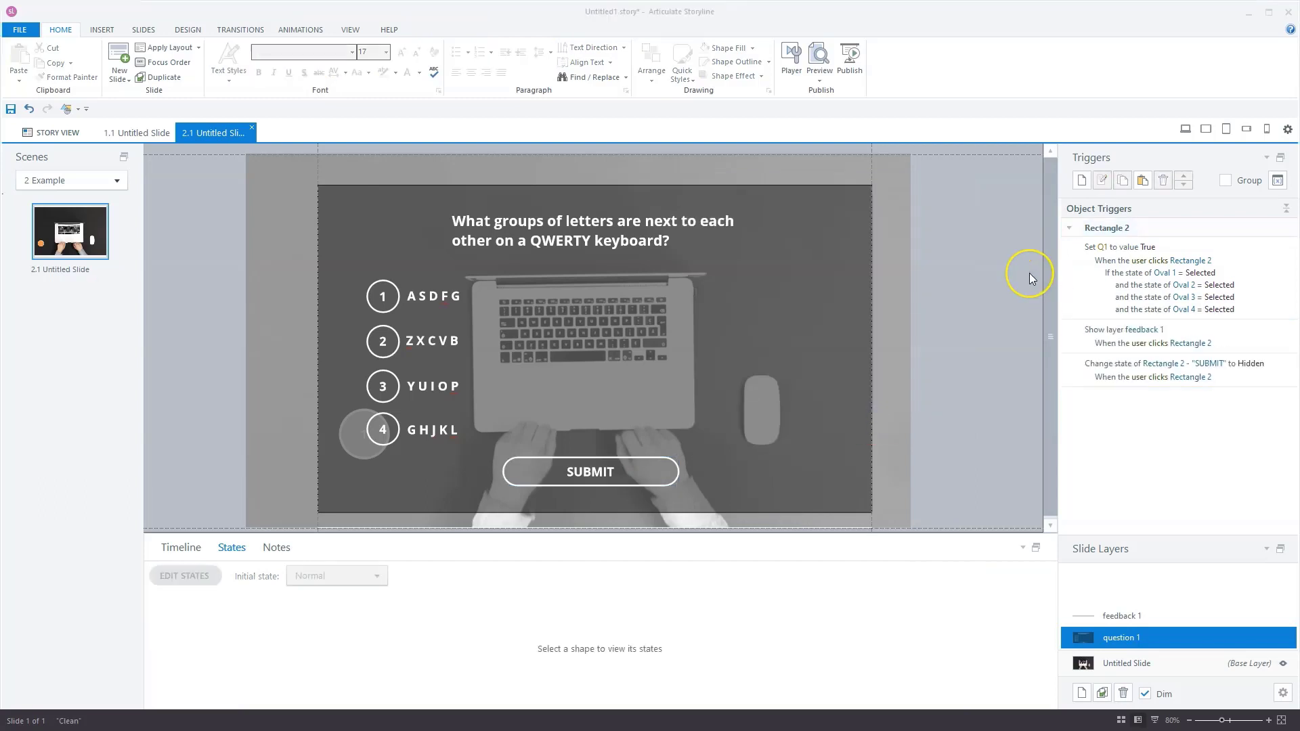
- Preview this slide and open the quiz at the orange marker
click(820, 79)
click(816, 99)
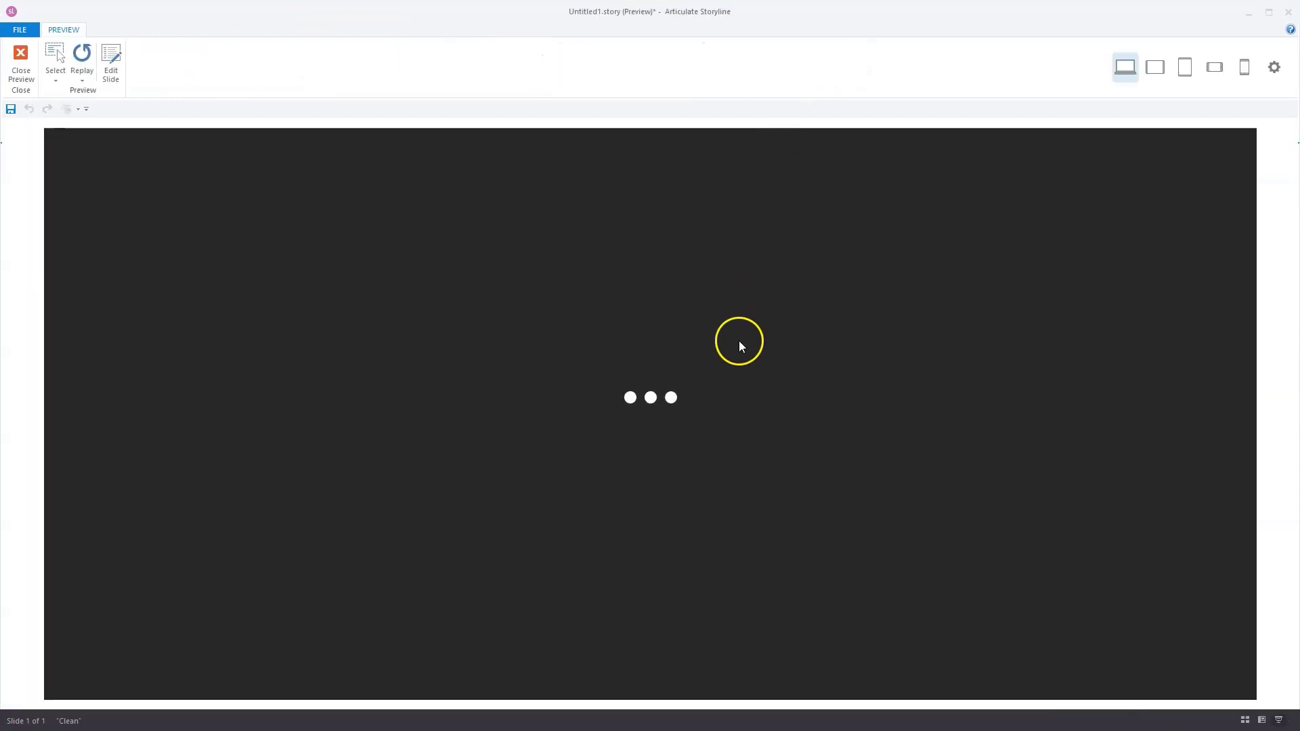
click(336, 154)
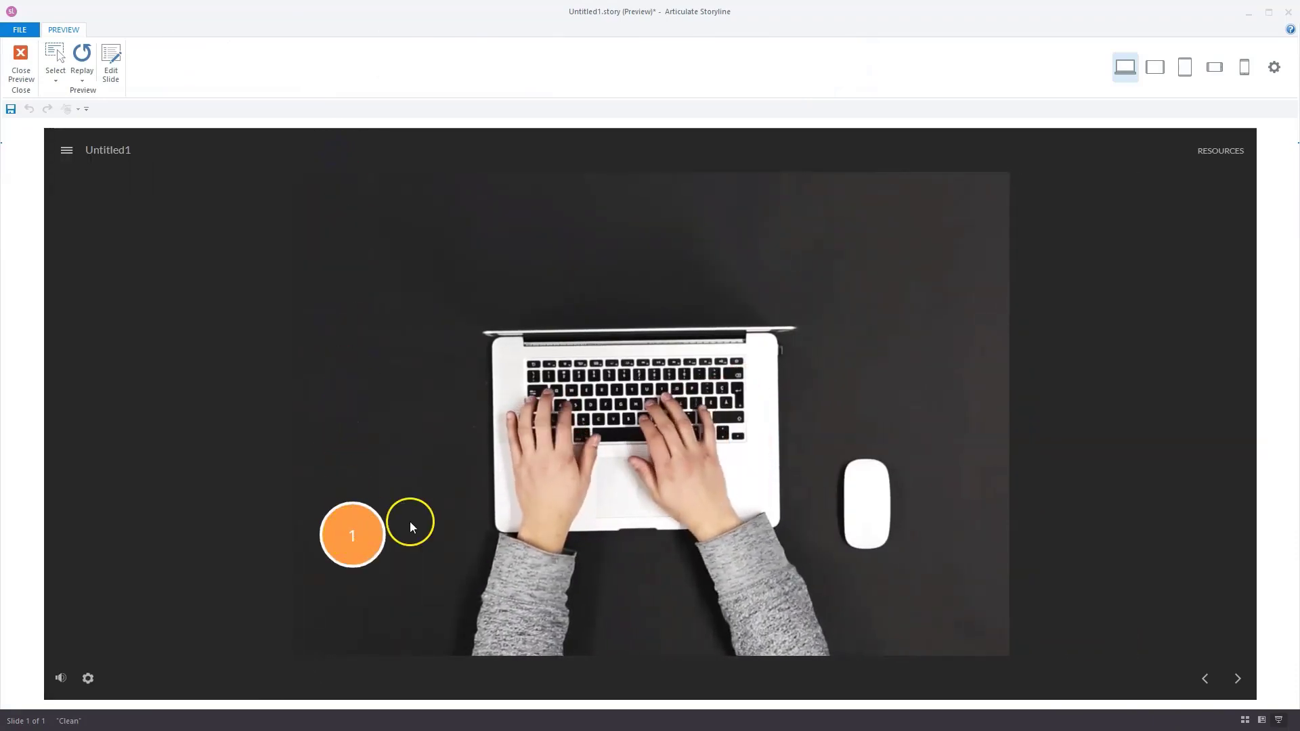
click(360, 537)
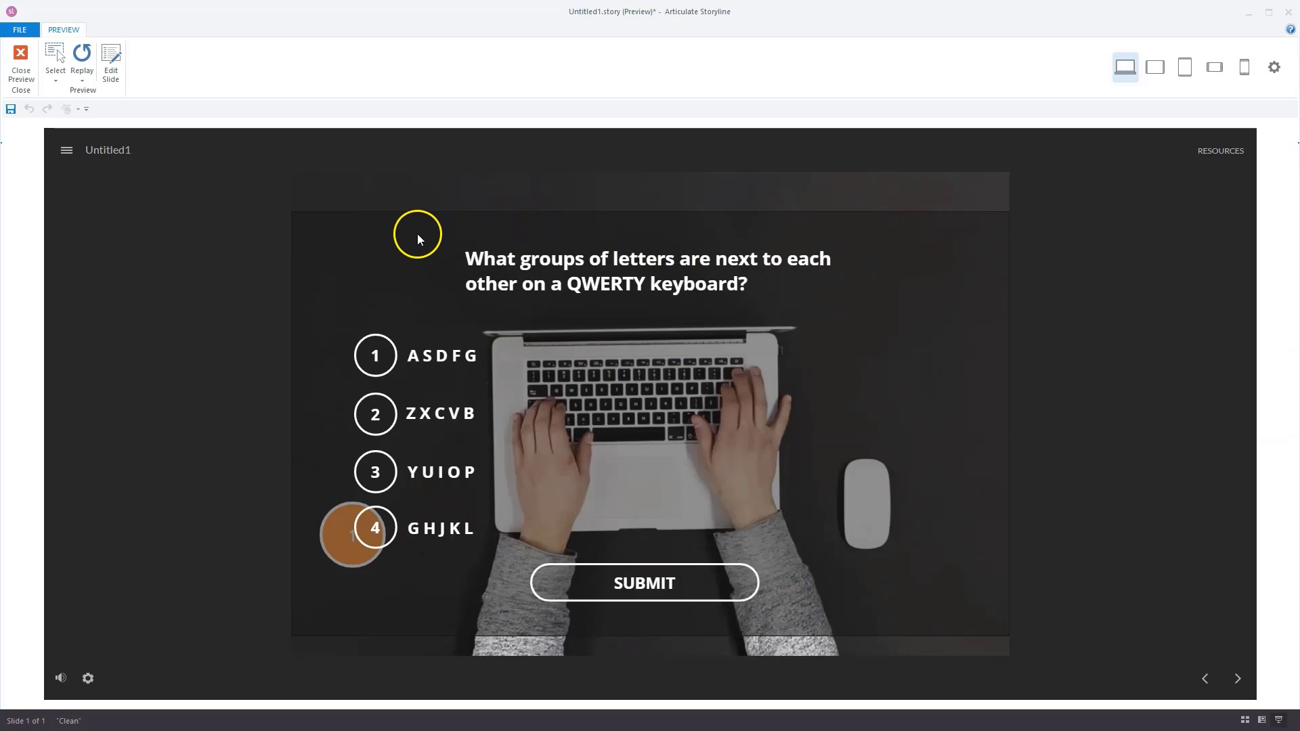
- Select all four answers (ASDFG, ZXCVB, YUIOP, GHJKL) and submit to check correct feedback
click(373, 349)
click(369, 421)
click(375, 473)
click(373, 527)
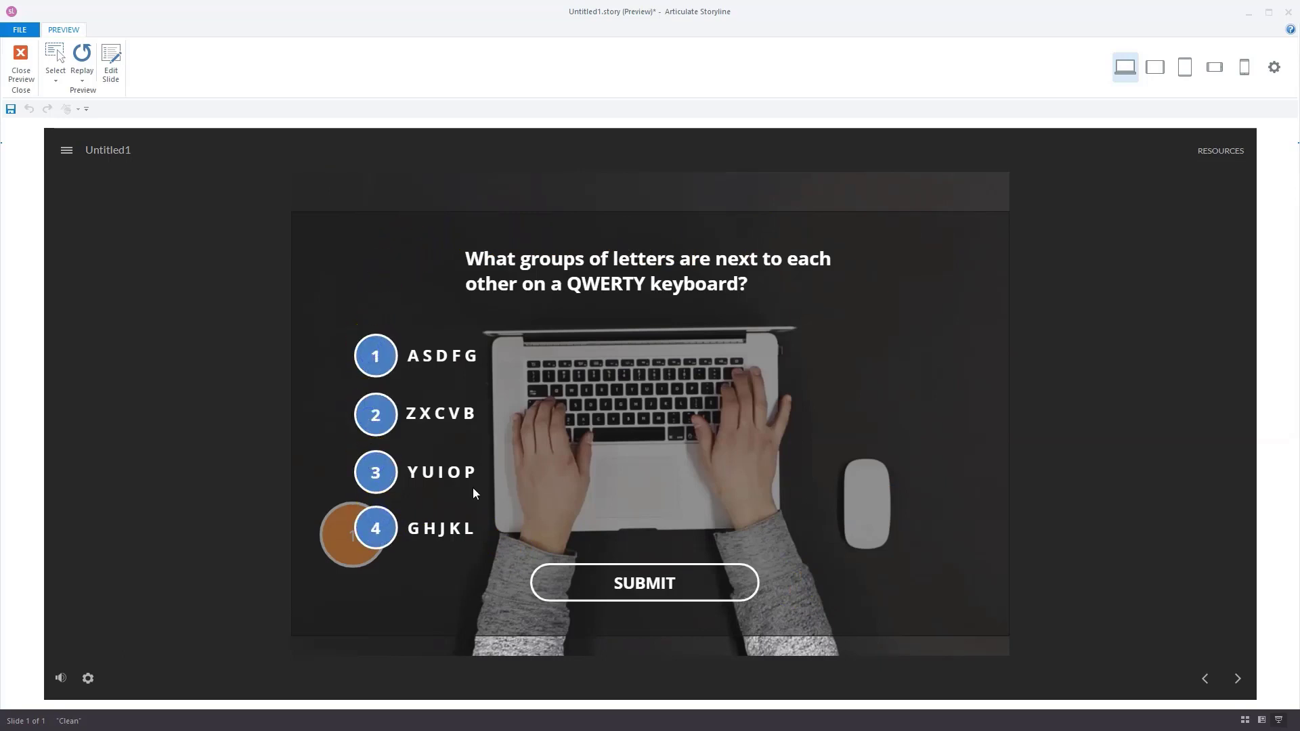
click(680, 581)
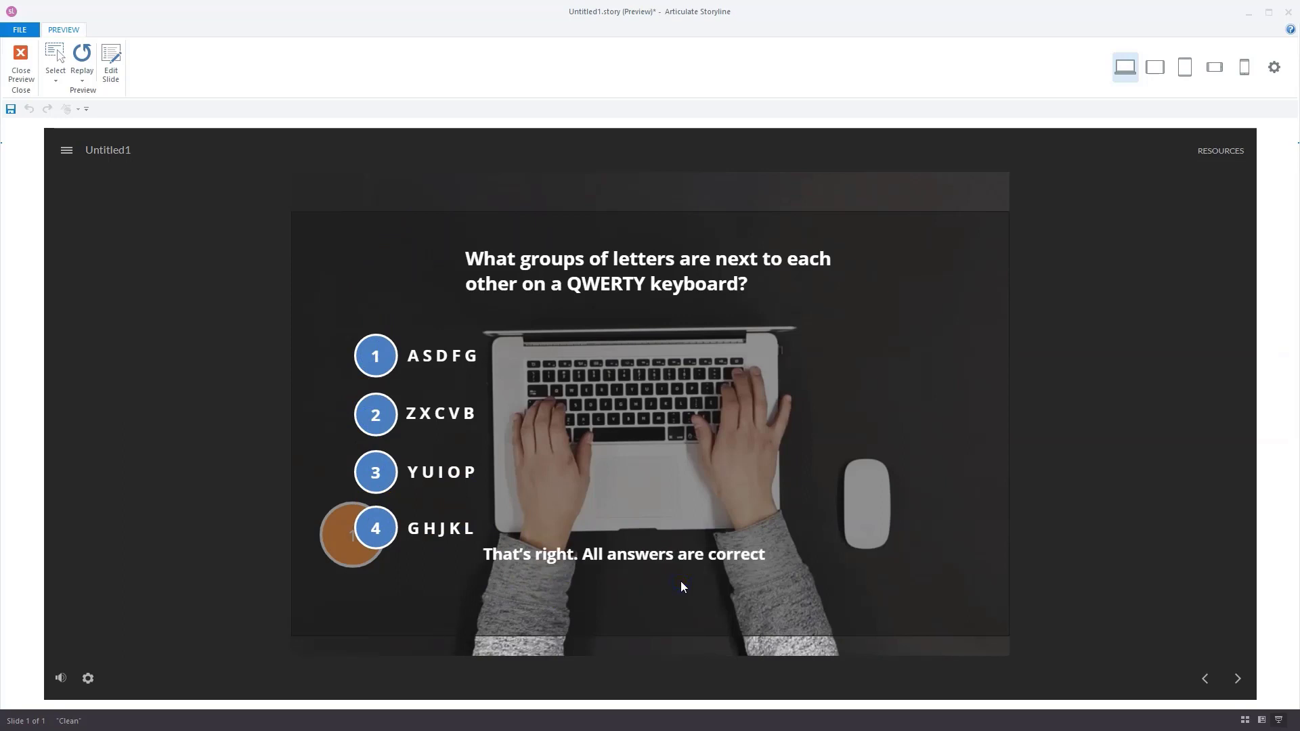
click(790, 627)
- Replay the slide, select only answer 4 (GHJKL) and submit to test wrong feedback
click(82, 72)
click(75, 97)
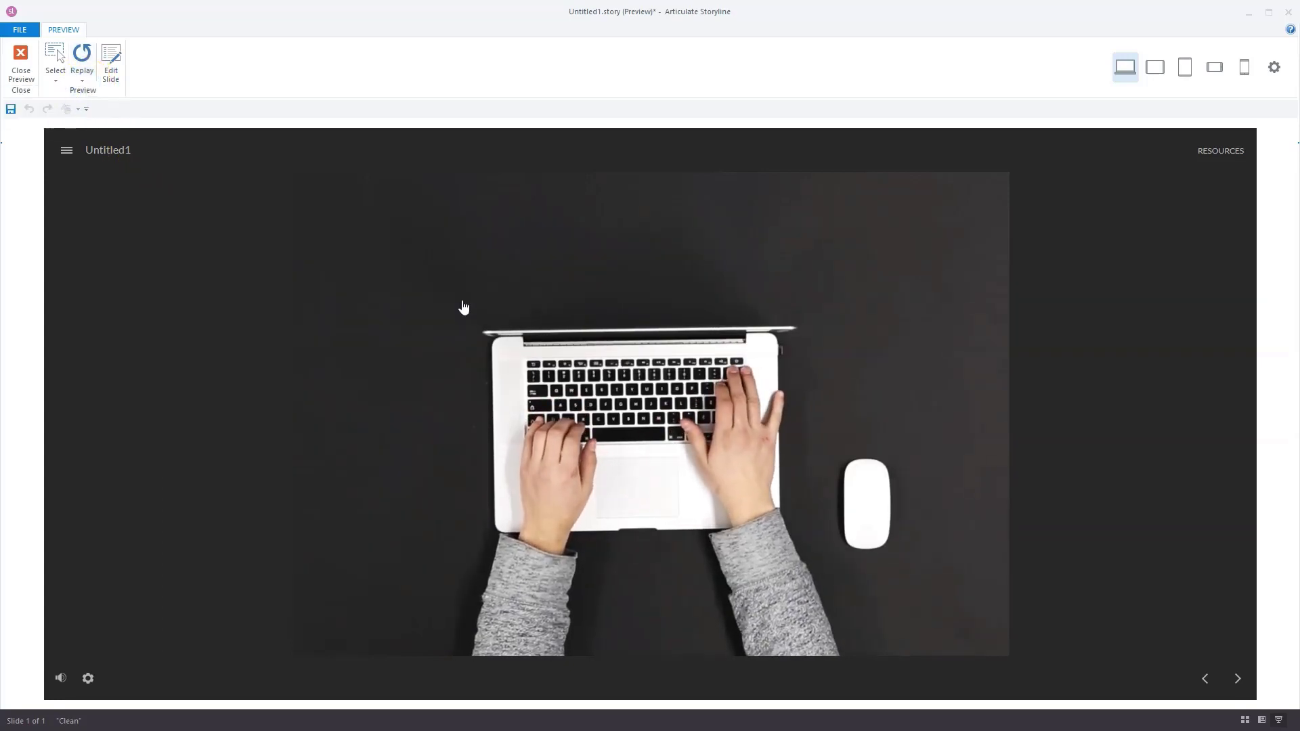
click(460, 306)
click(372, 511)
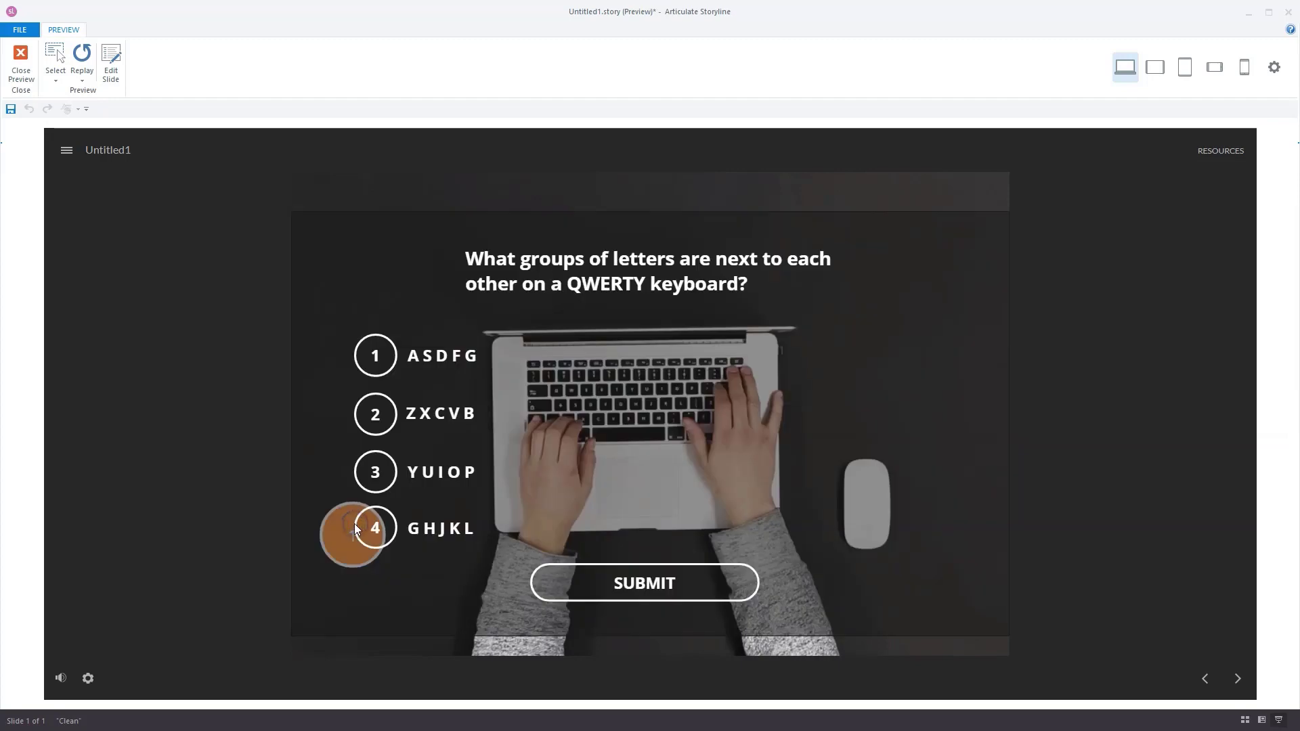
click(357, 528)
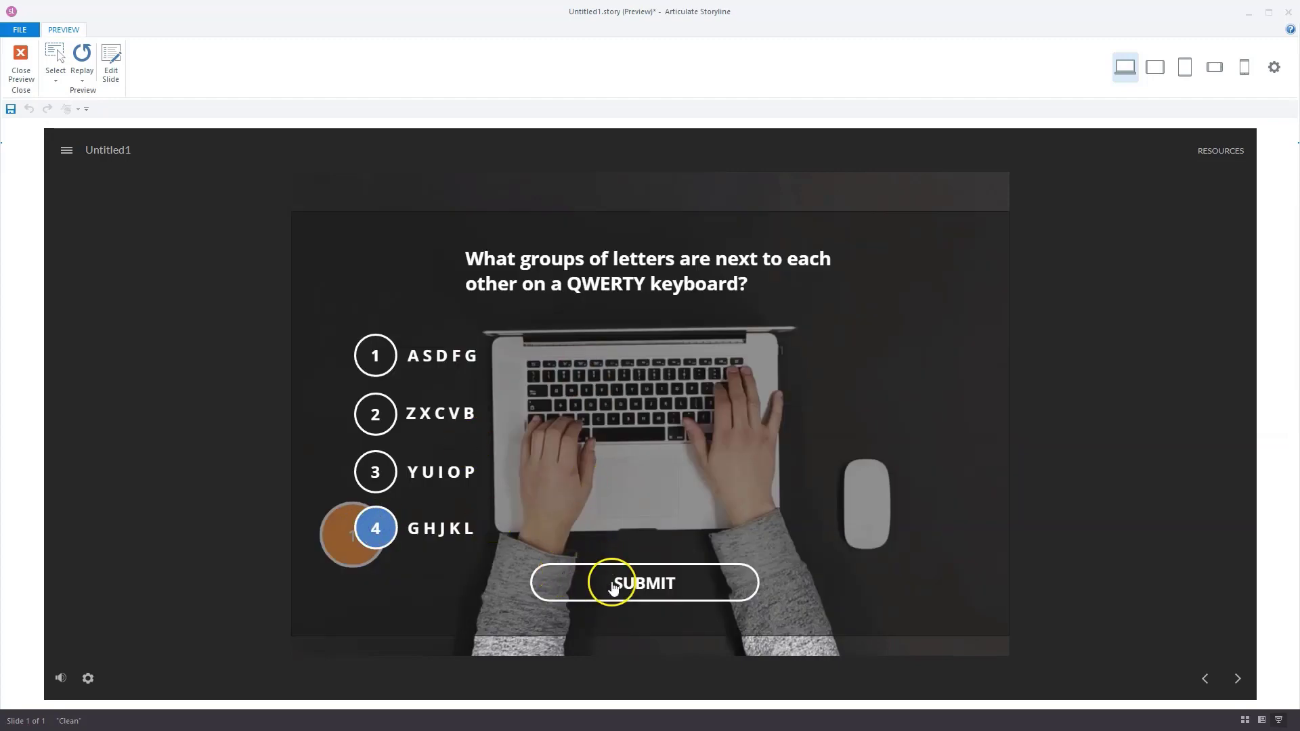
click(687, 577)
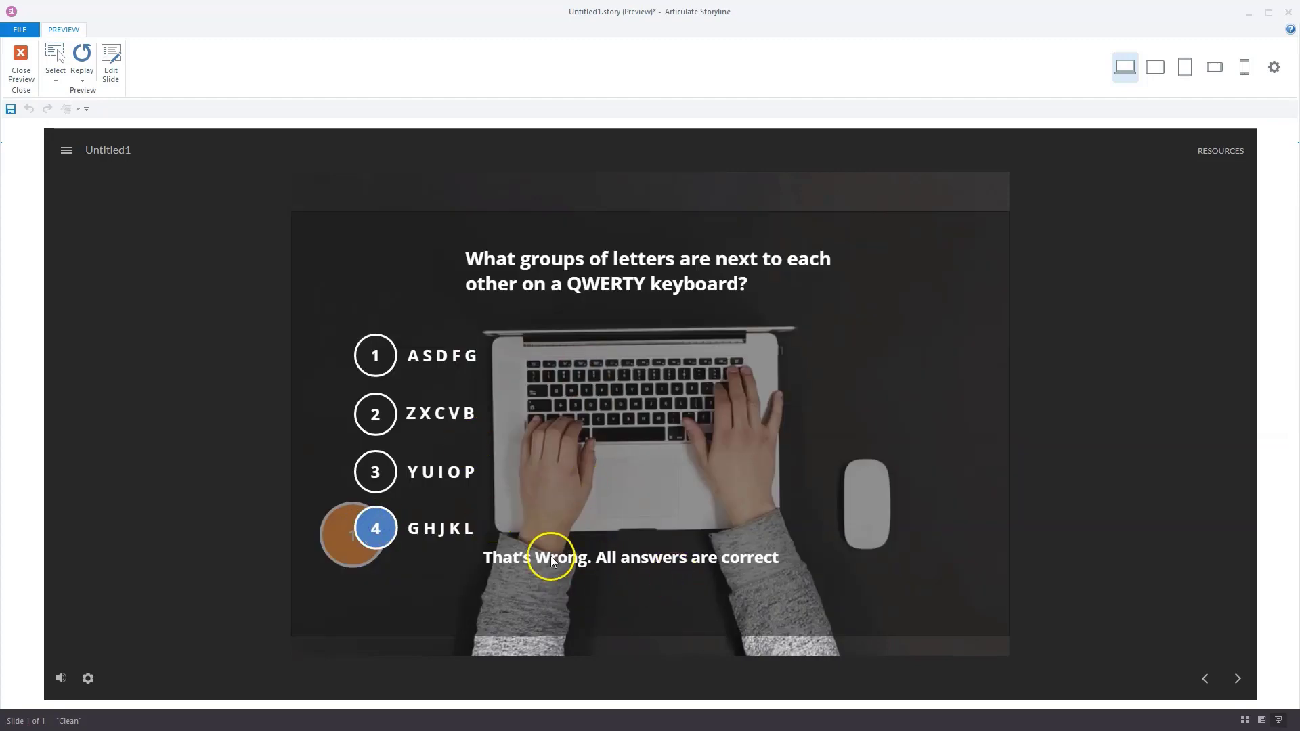